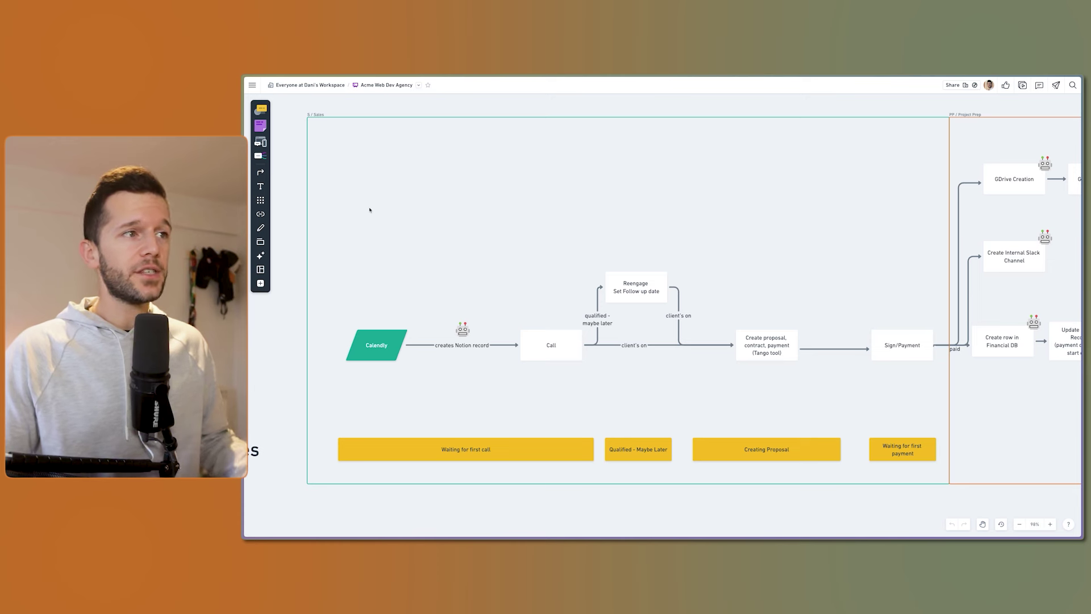
Inspect the Calendly intake, Call step and creates-Notion-record connector of the Sales flow
drag(363, 255, 563, 364)
click(577, 384)
click(390, 347)
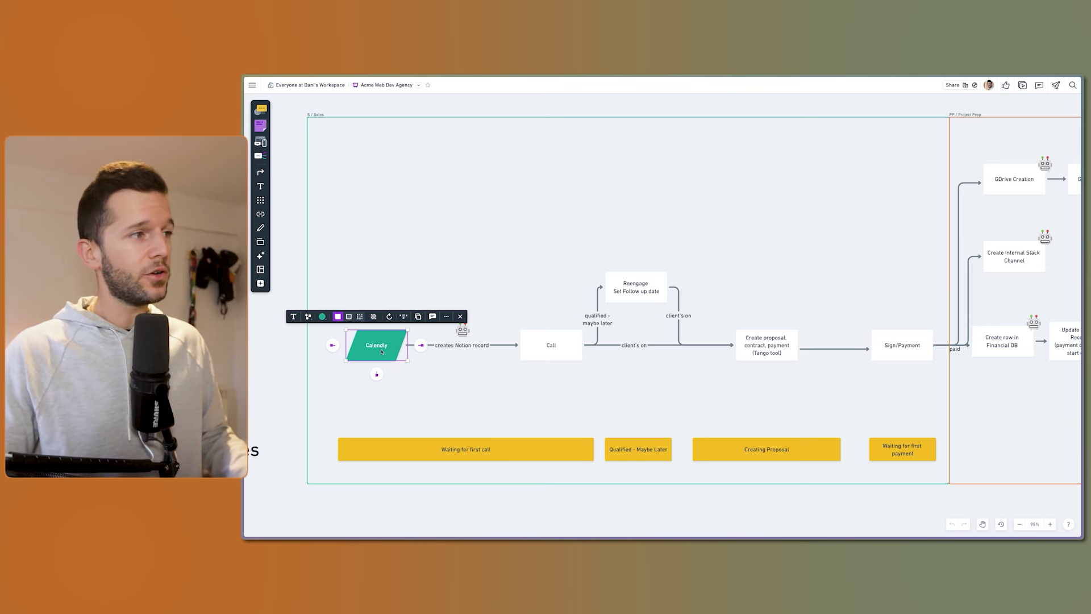
click(387, 352)
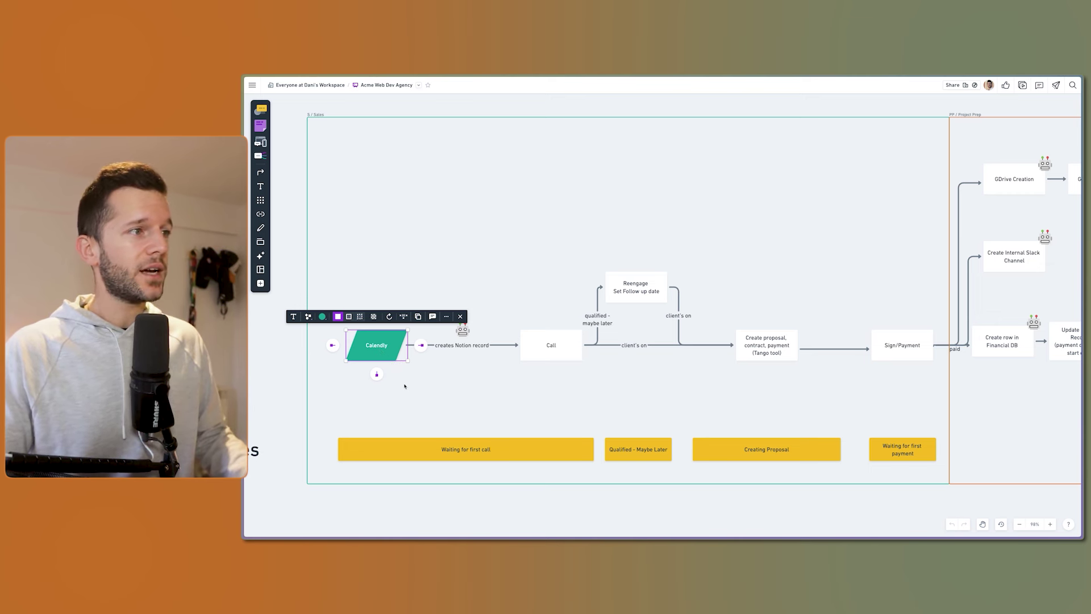
click(543, 348)
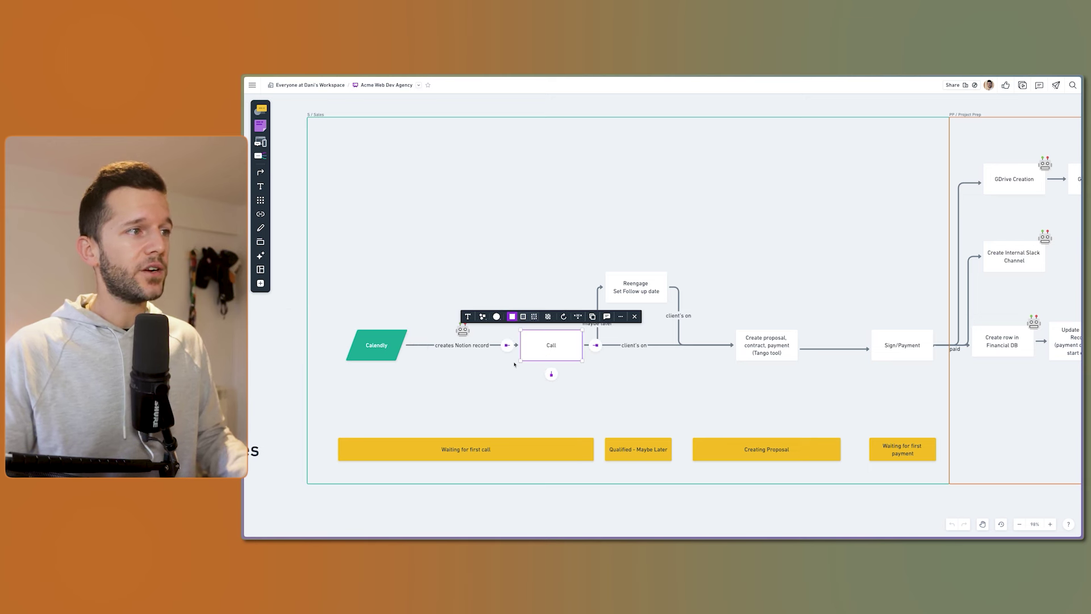
click(483, 359)
click(463, 345)
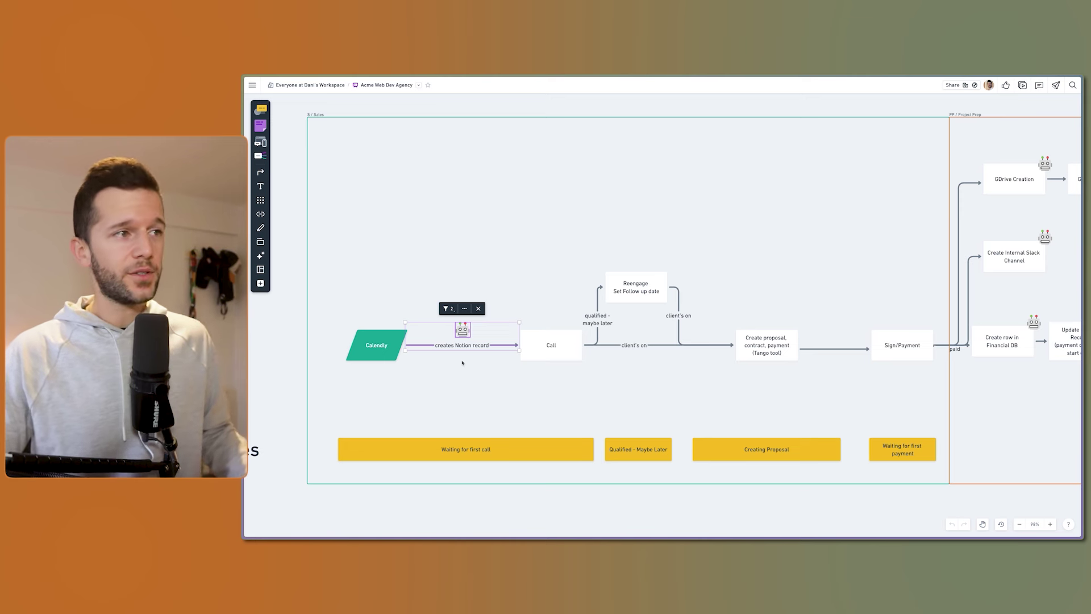
click(564, 359)
click(647, 360)
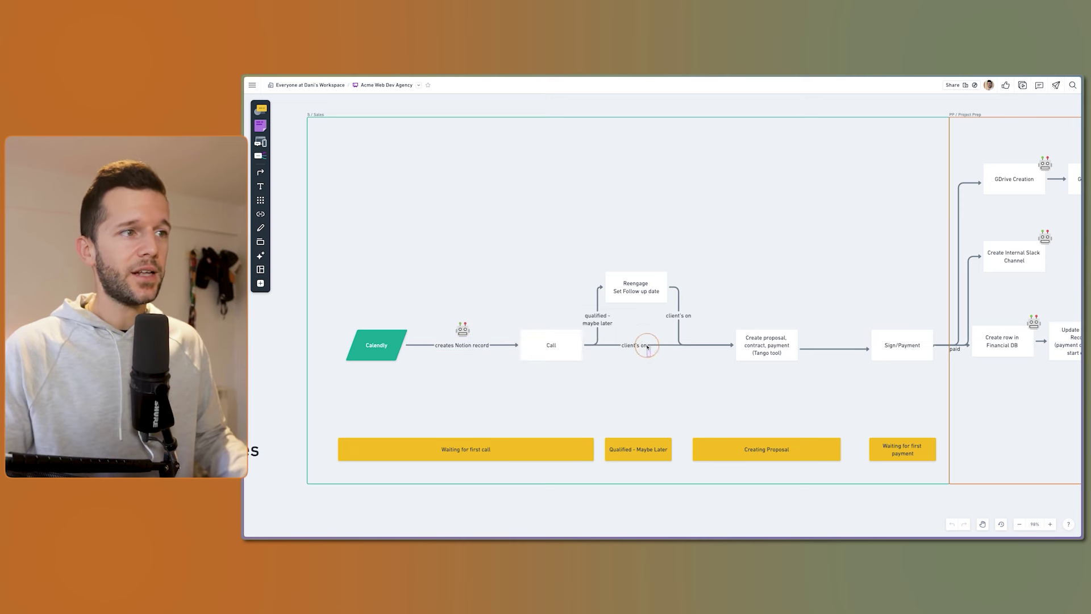
Review the proposal, Reengage and Sign/Payment steps, then marquee-select the Project Prep boxes
click(755, 358)
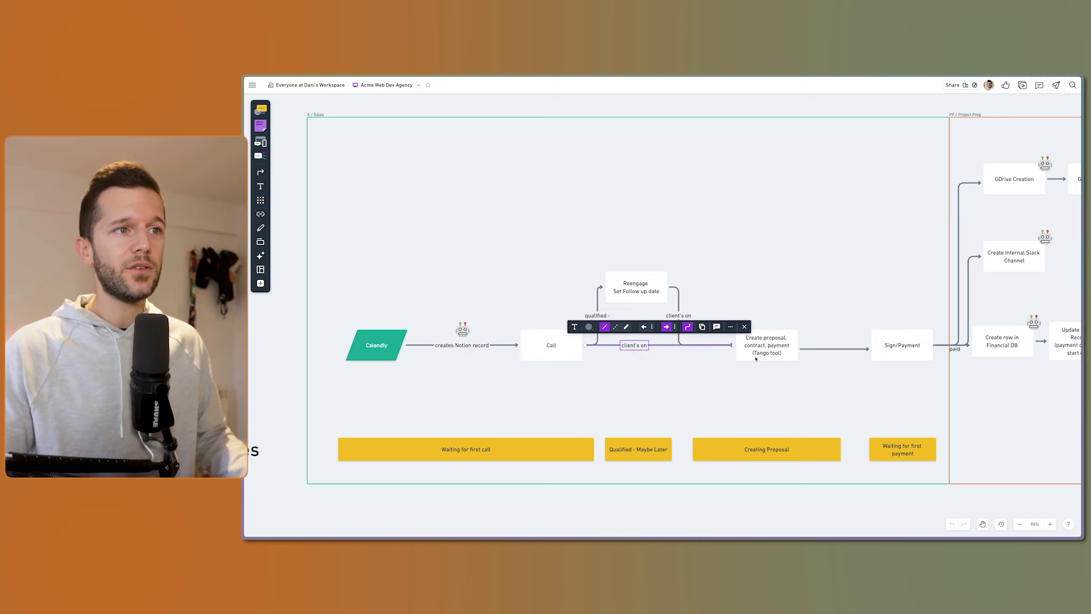
click(659, 364)
click(559, 343)
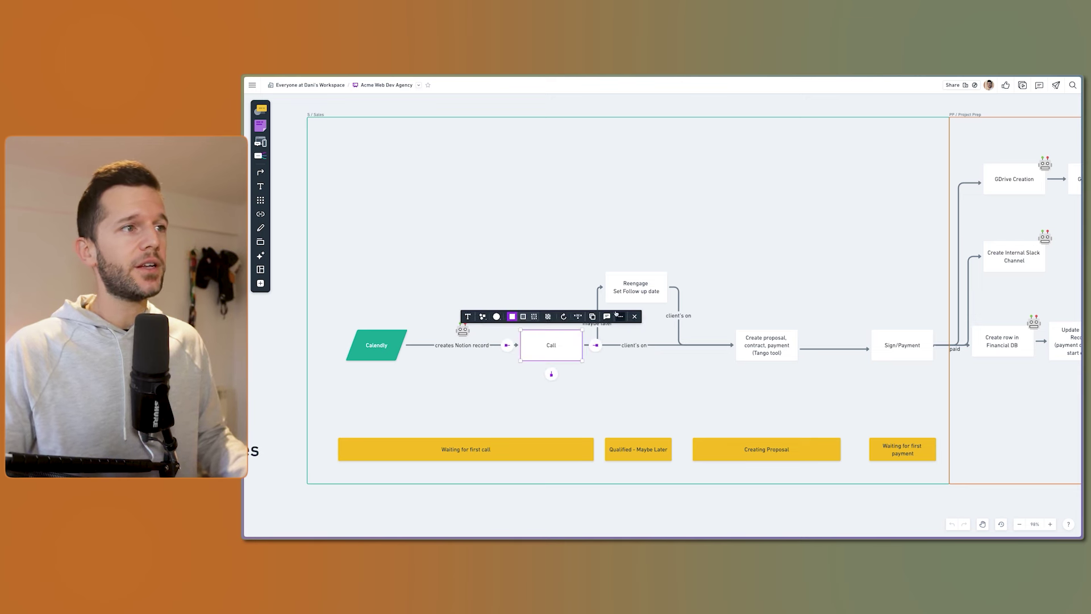
click(657, 278)
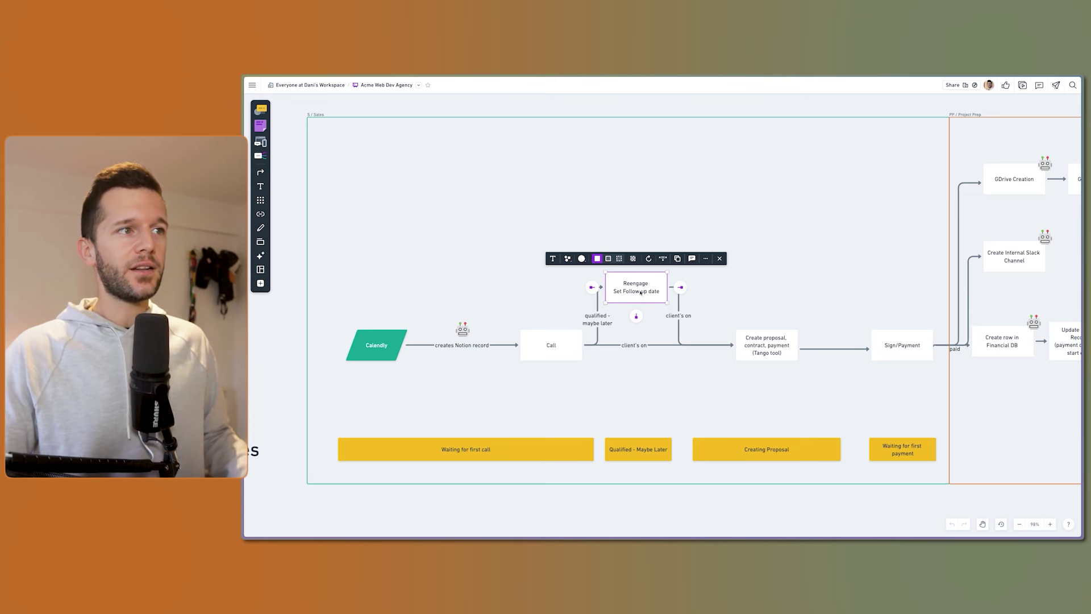
click(745, 350)
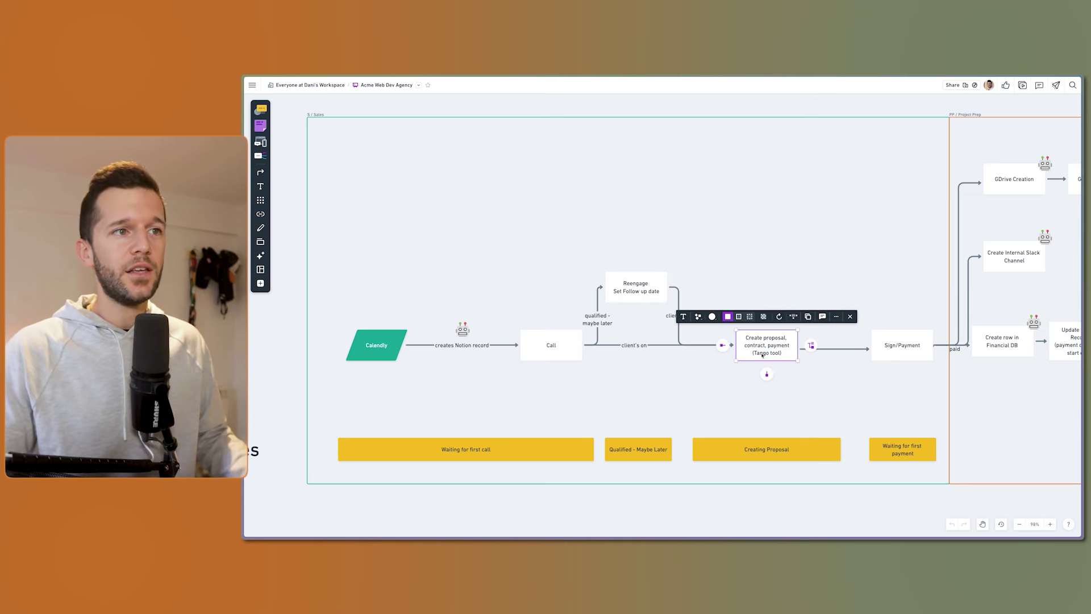
click(904, 344)
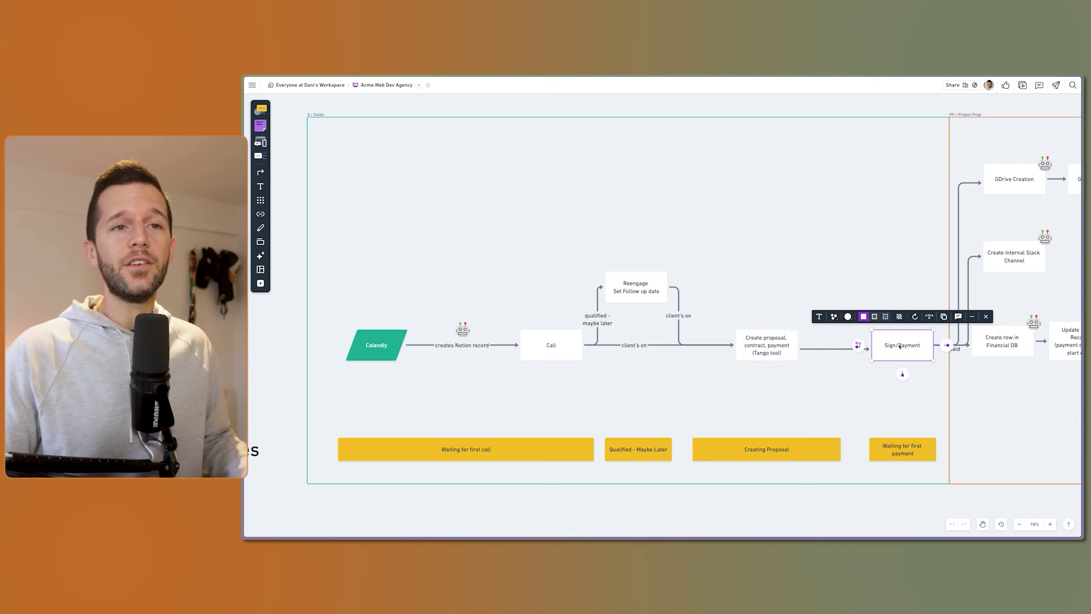
scroll(965, 377, right, 6)
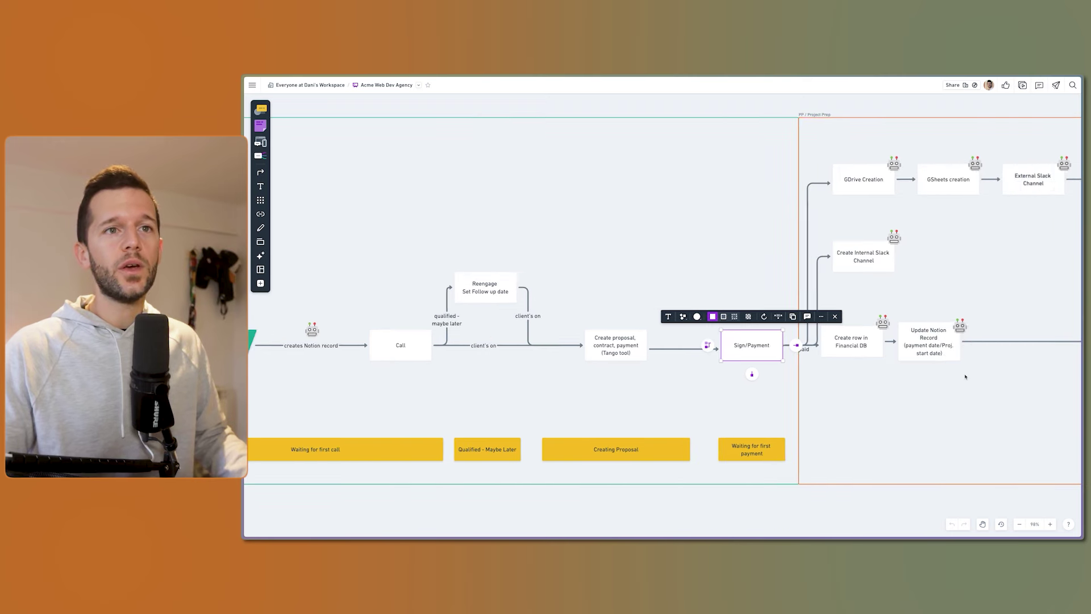
drag(960, 135, 632, 373)
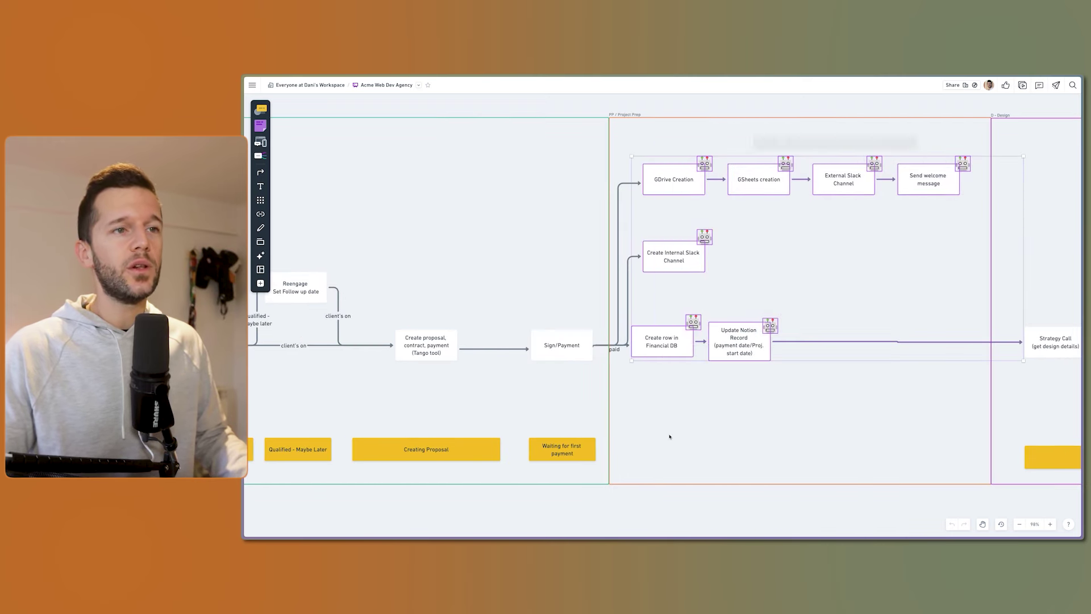
Pan back across the board and marquee-select the Sales flowchart with its four yellow status bars
click(702, 392)
scroll(648, 377, down, 10)
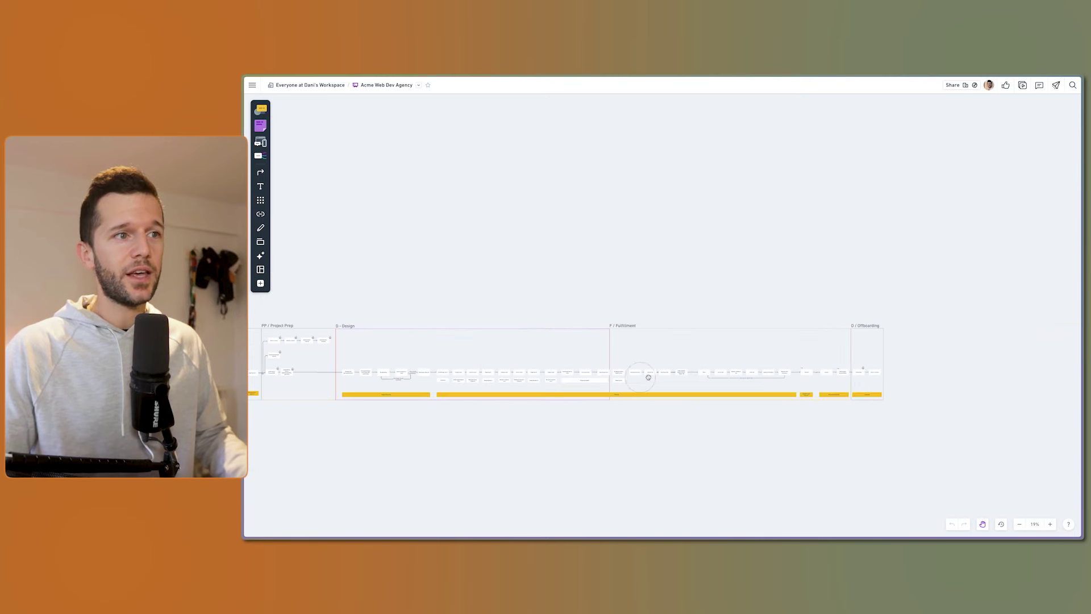
scroll(776, 378, left, 1)
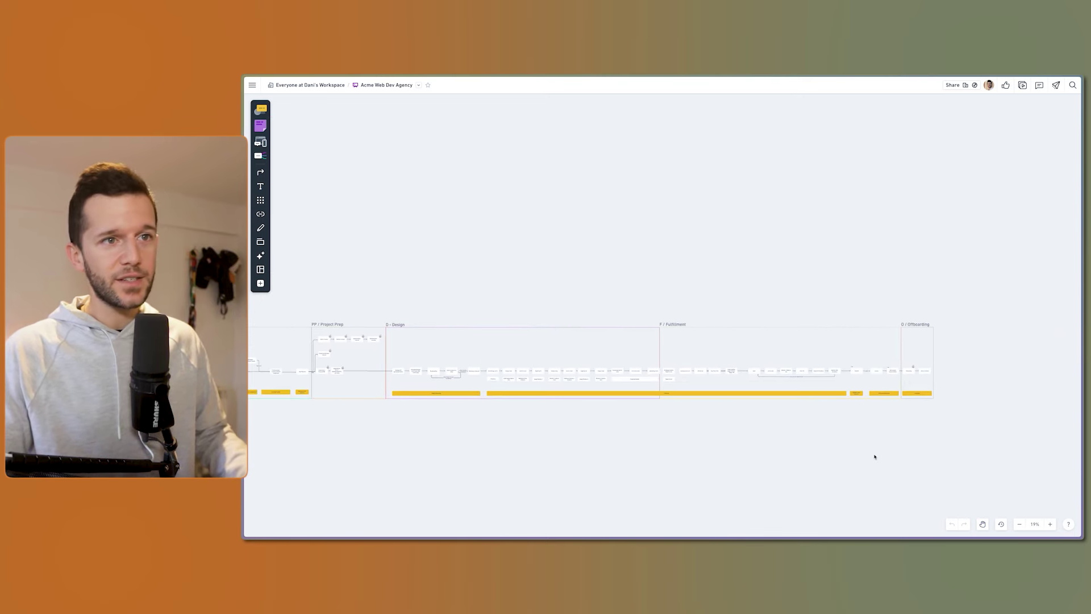
scroll(815, 401, left, 3)
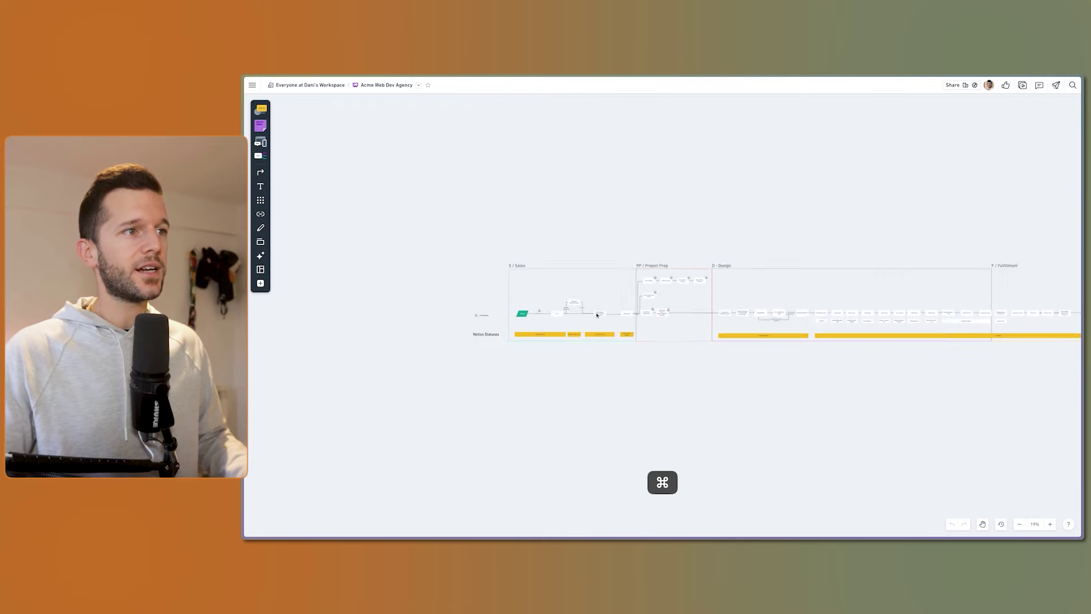
scroll(635, 434, up, 6)
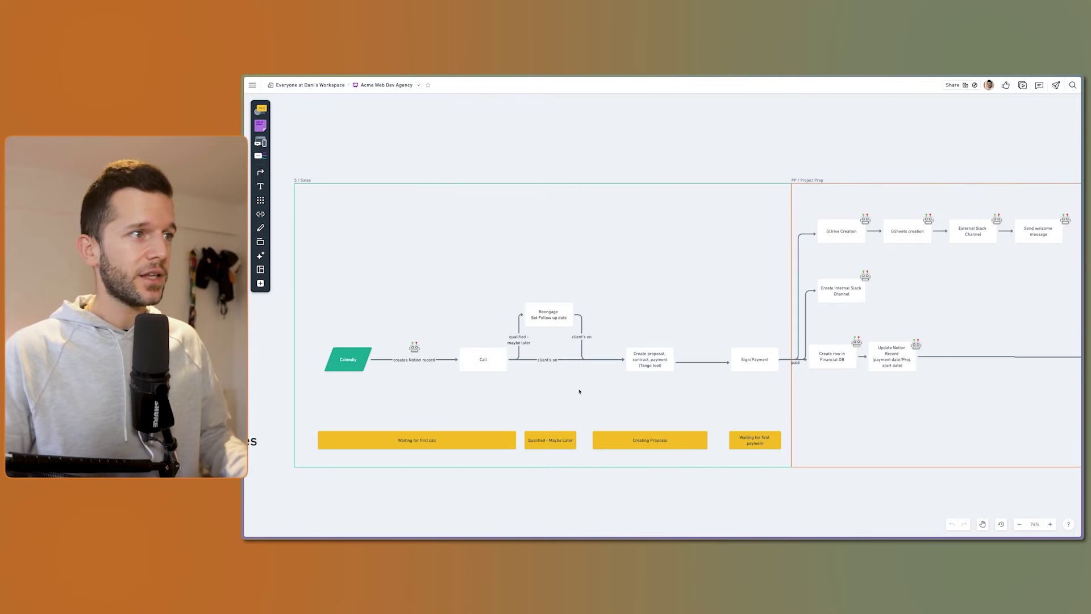
scroll(580, 391, left, 1)
drag(399, 280, 762, 397)
click(661, 402)
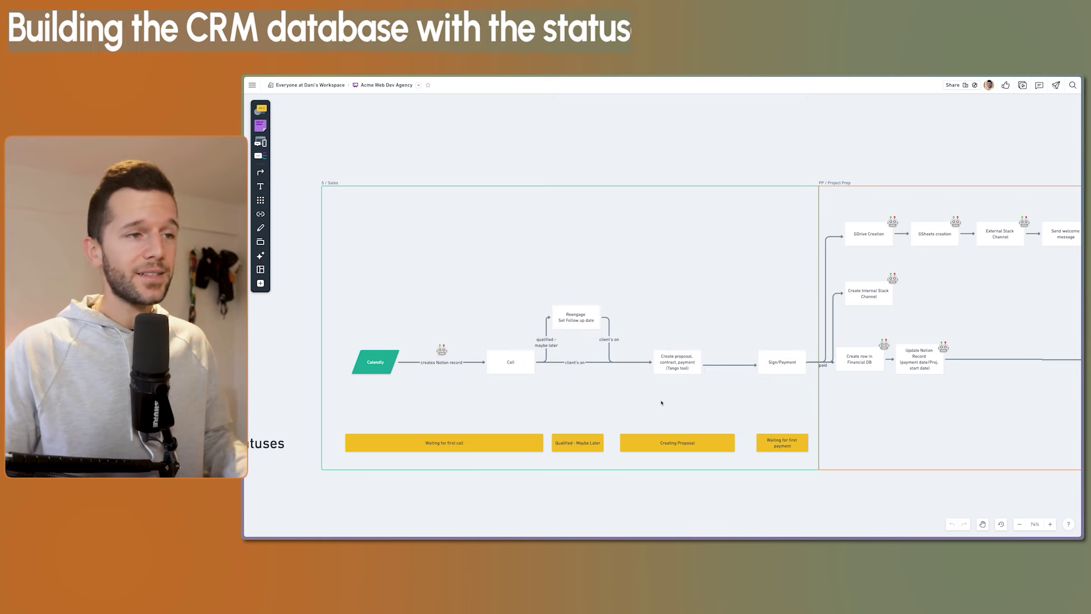
drag(346, 259, 792, 448)
key(Escape)
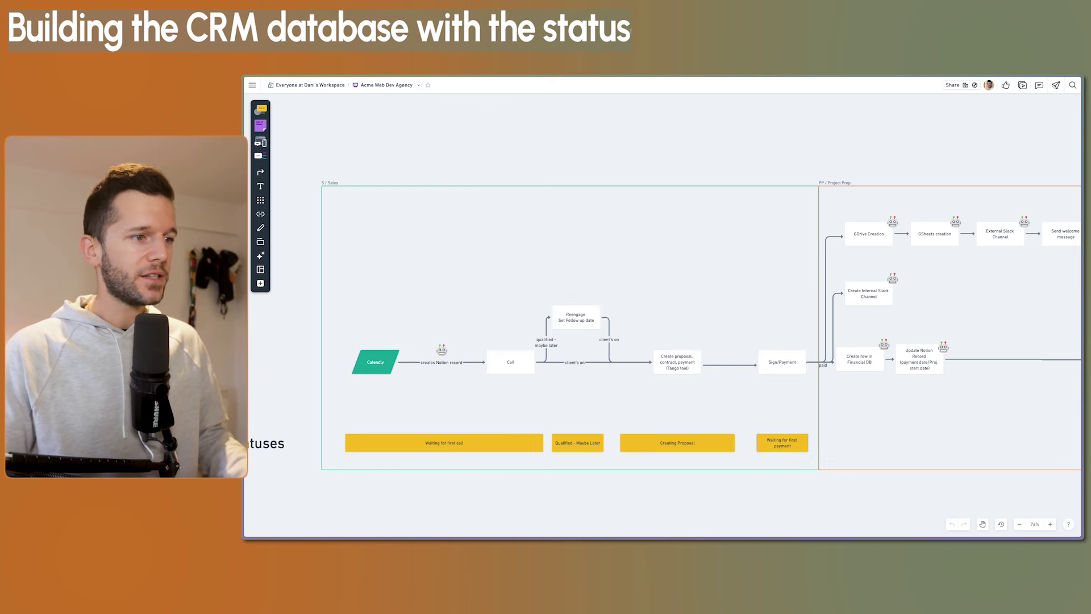
Switch to Notion and start an empty line below Tasks on the General Databases page
mouse_move(633, 531)
click(596, 530)
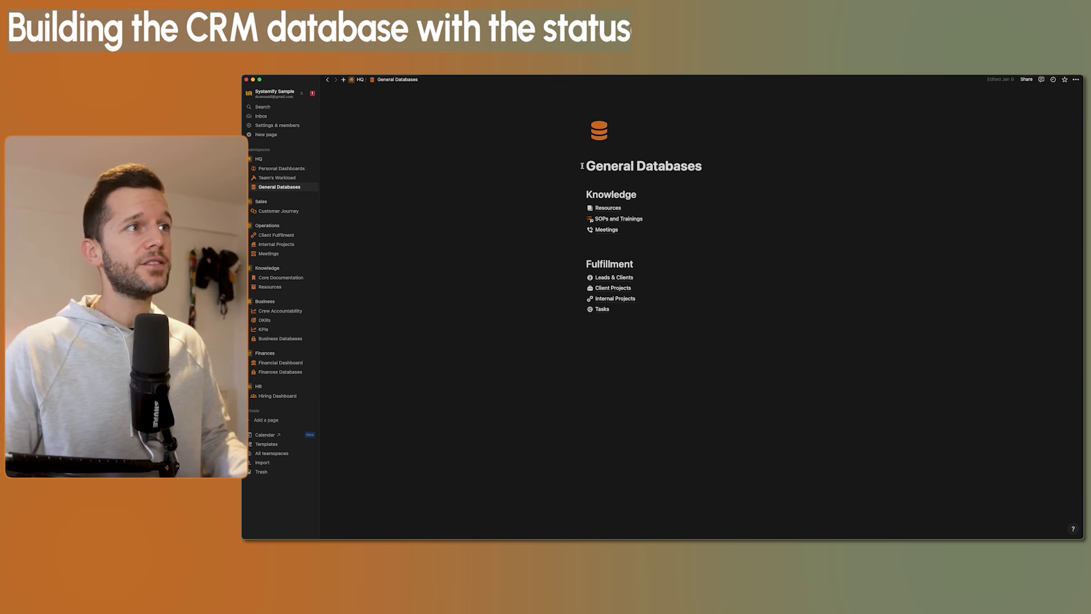
drag(581, 166, 682, 172)
click(703, 169)
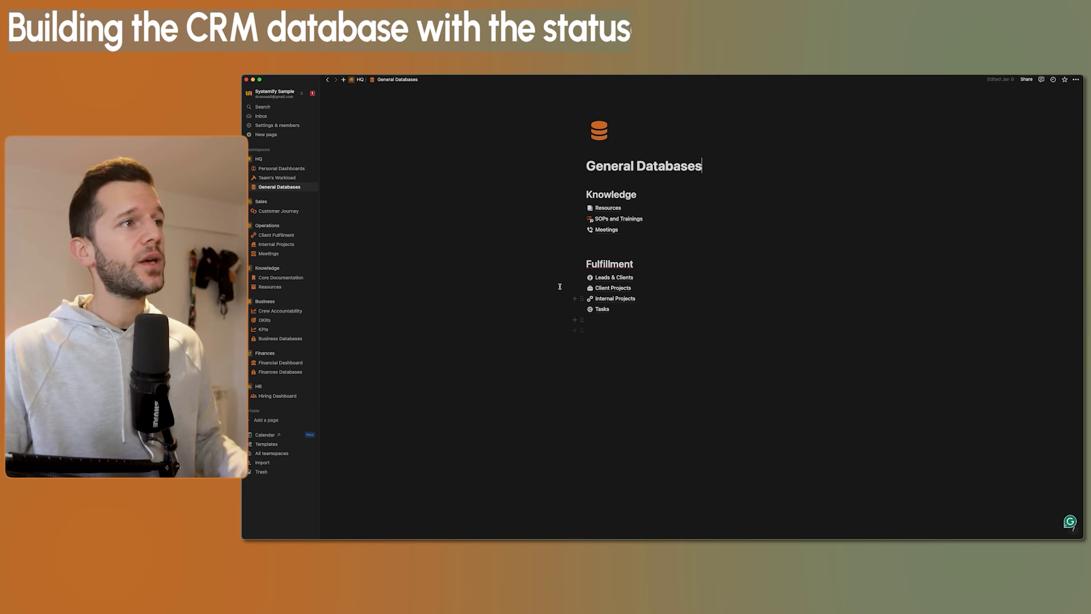
drag(645, 333, 575, 207)
click(645, 334)
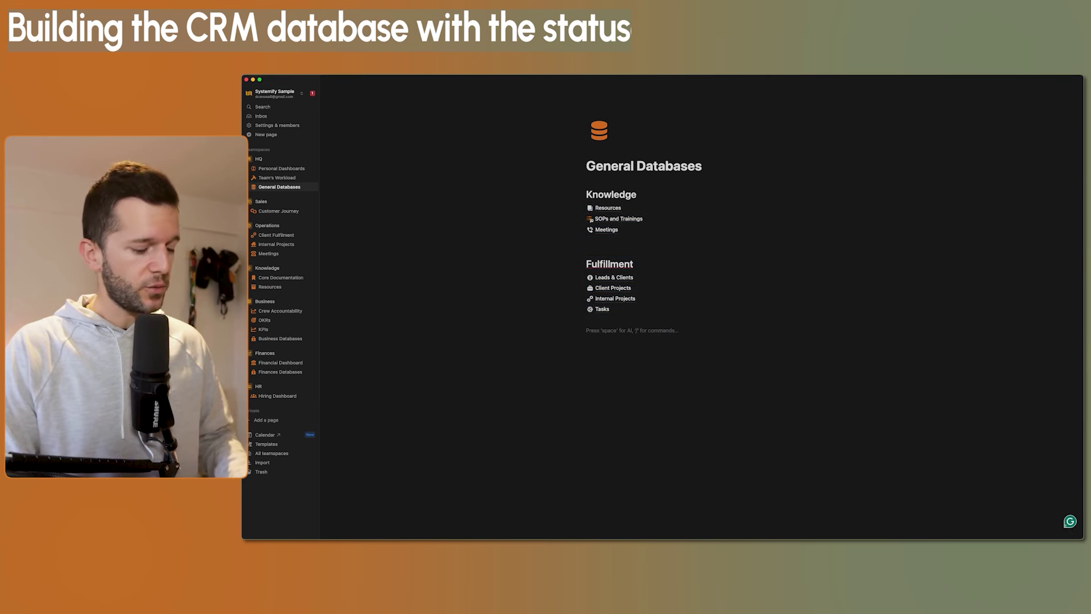
Create a full-page database named CRM using /database
text(/datab)
key(Down)
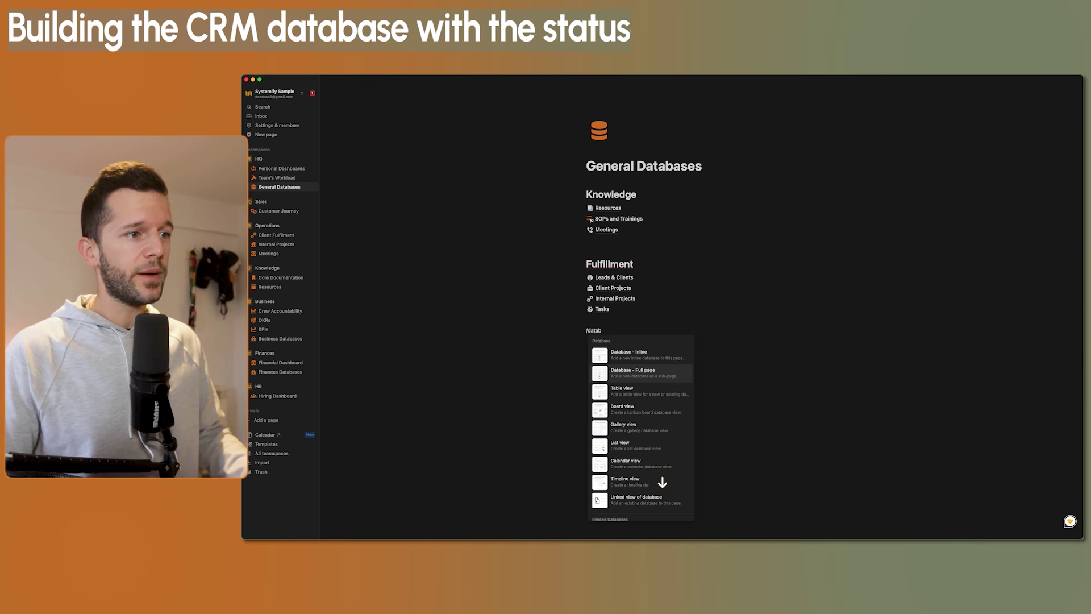
key(Return)
text(CRM)
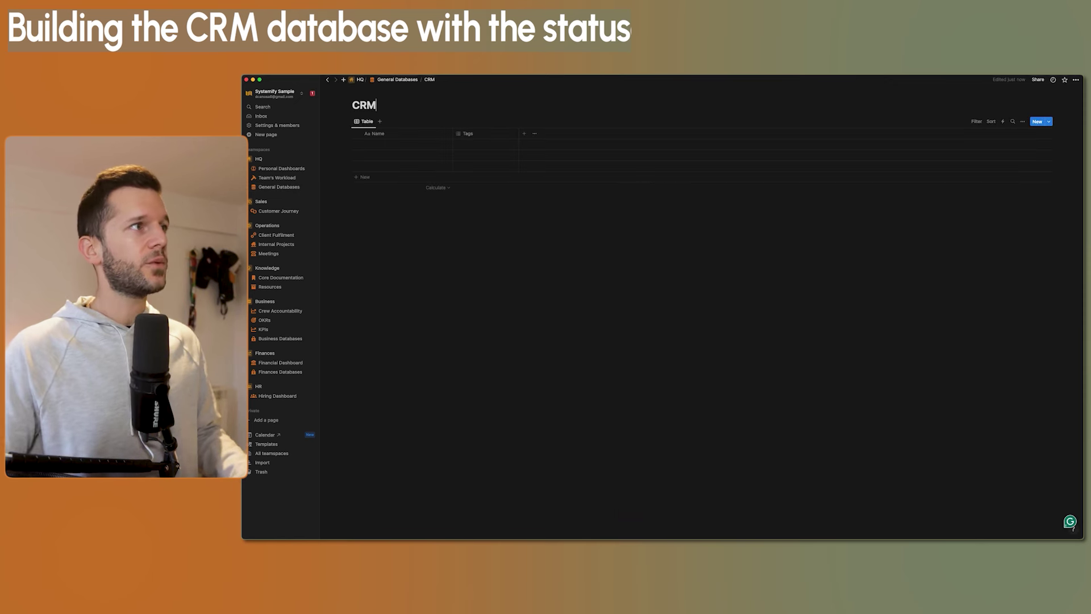
Add a Select property to the CRM table and begin adding its first option
click(475, 133)
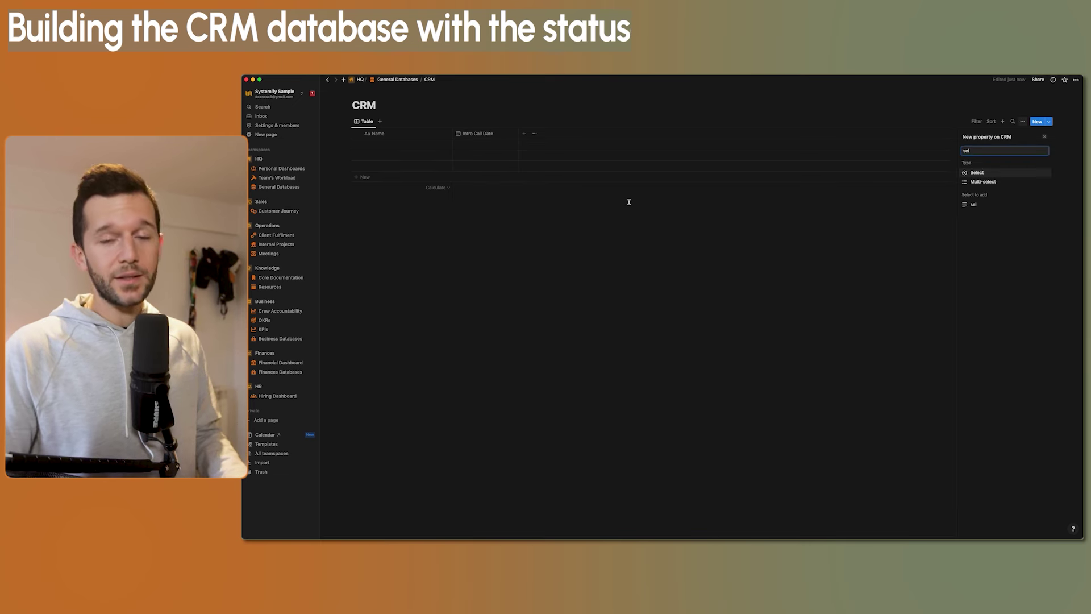
key(BackSpace)
key(BackSpace)
key(BackSpace)
text(stat)
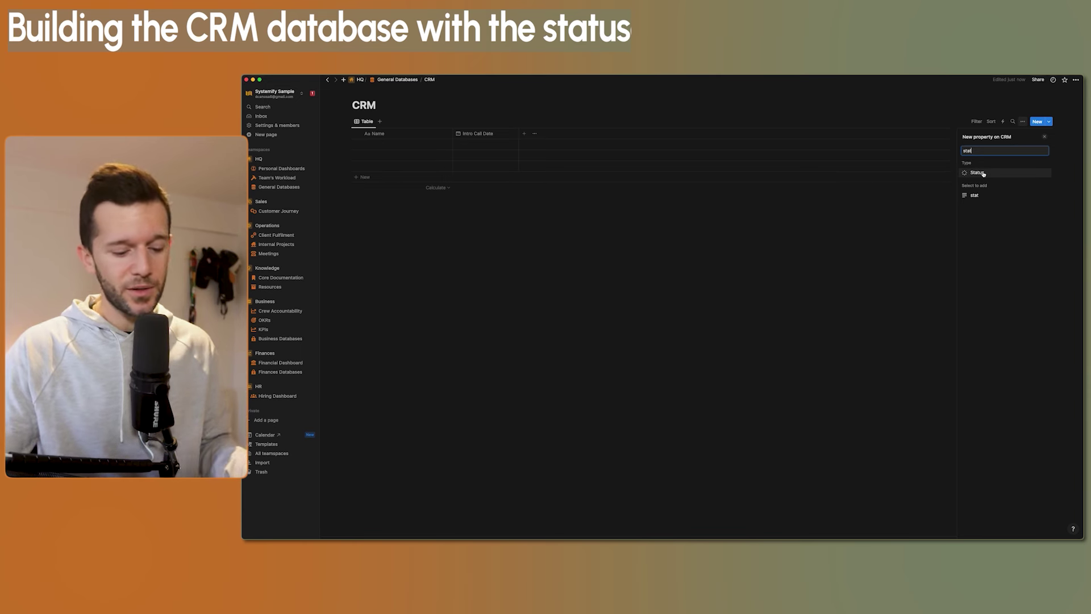
key(BackSpace)
key(BackSpace)
key(BackSpace)
key(BackSpace)
text(sel)
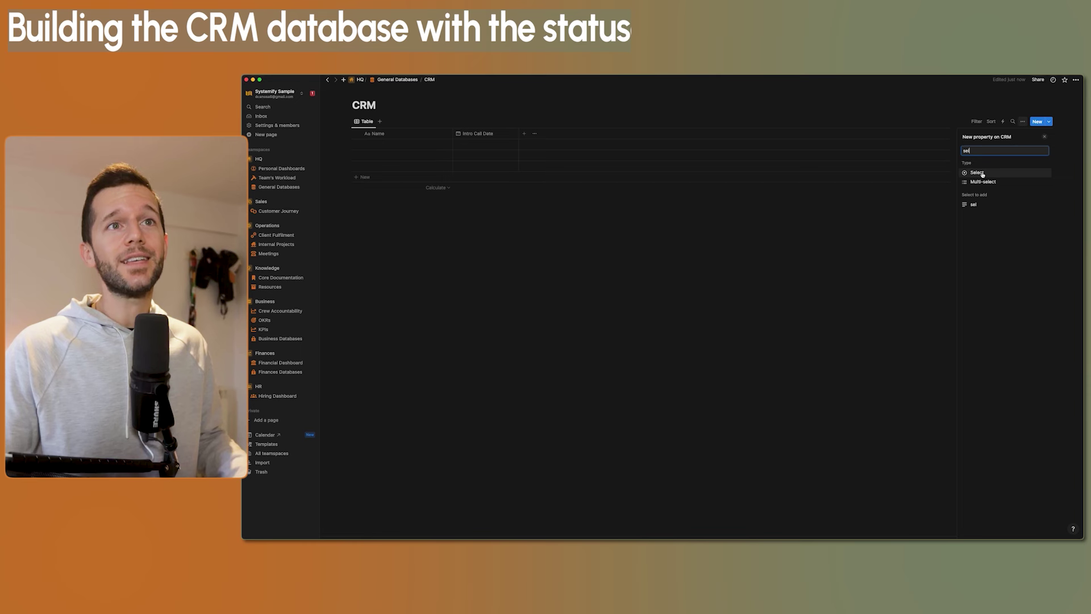
click(980, 173)
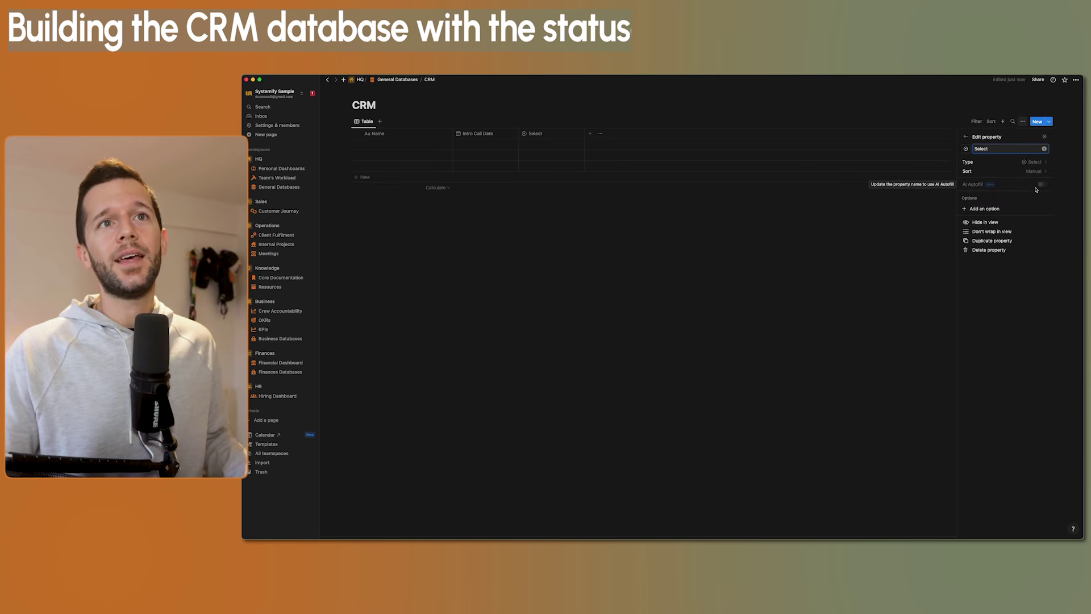
click(980, 209)
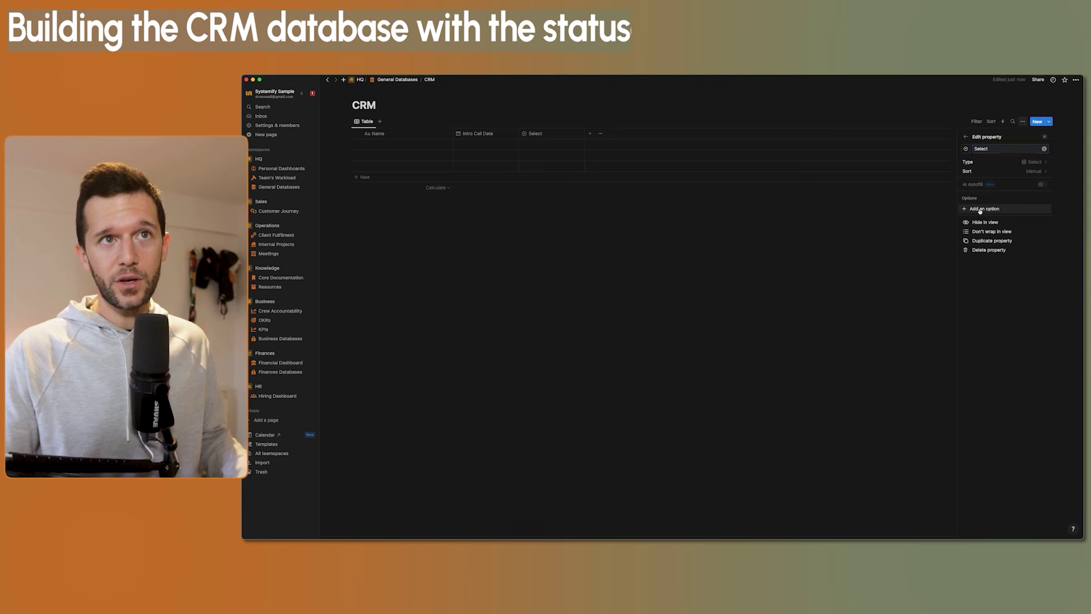
With Notion tiled below the flow, paste the copied Whimsical status names as Select options
key(alt+super+Down)
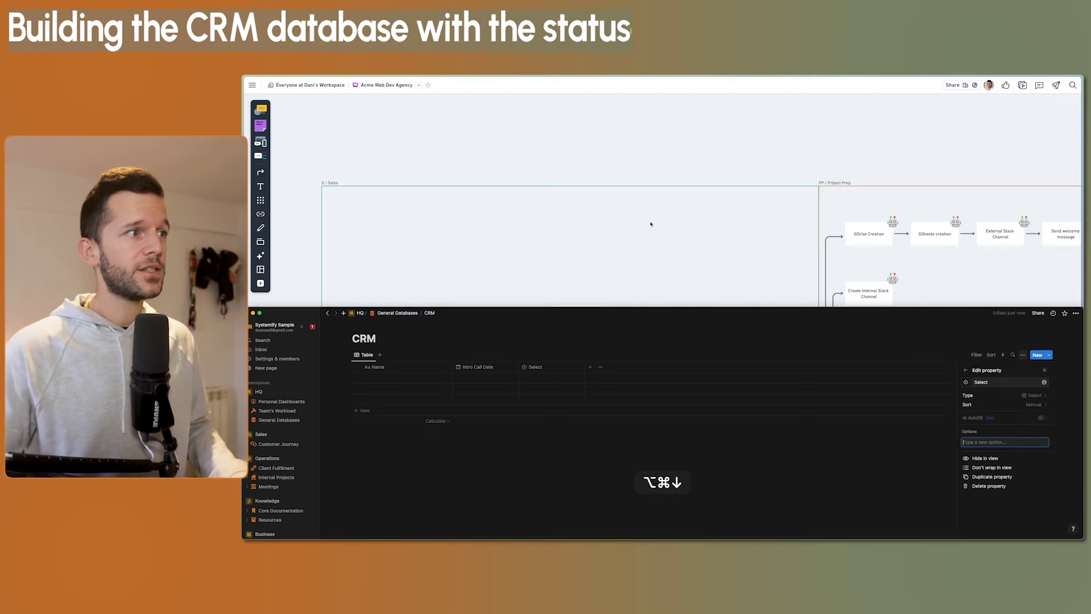
click(629, 259)
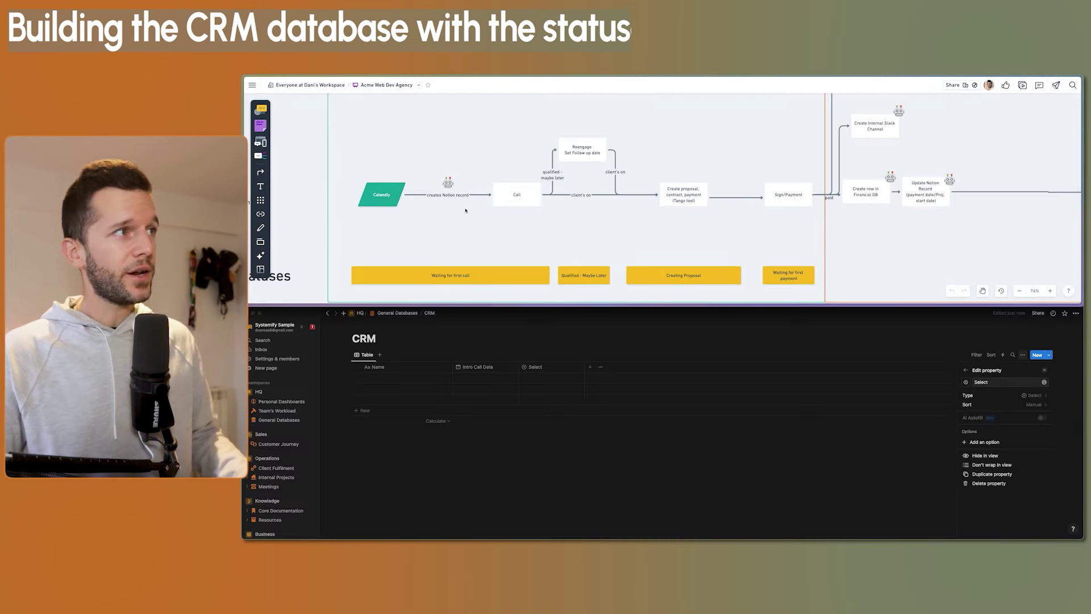
drag(368, 112, 757, 234)
click(555, 283)
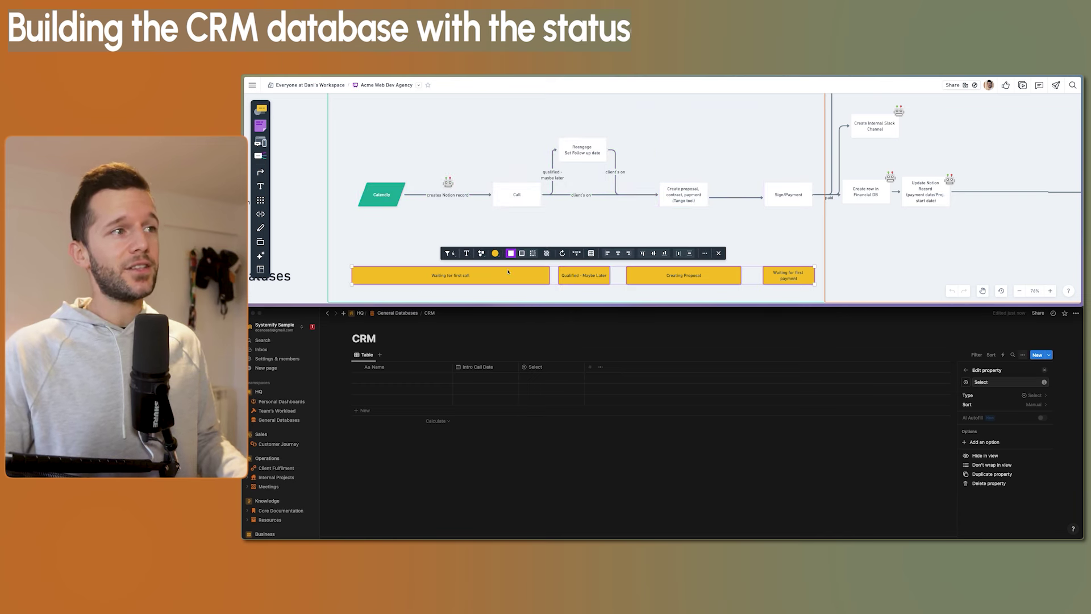
click(762, 242)
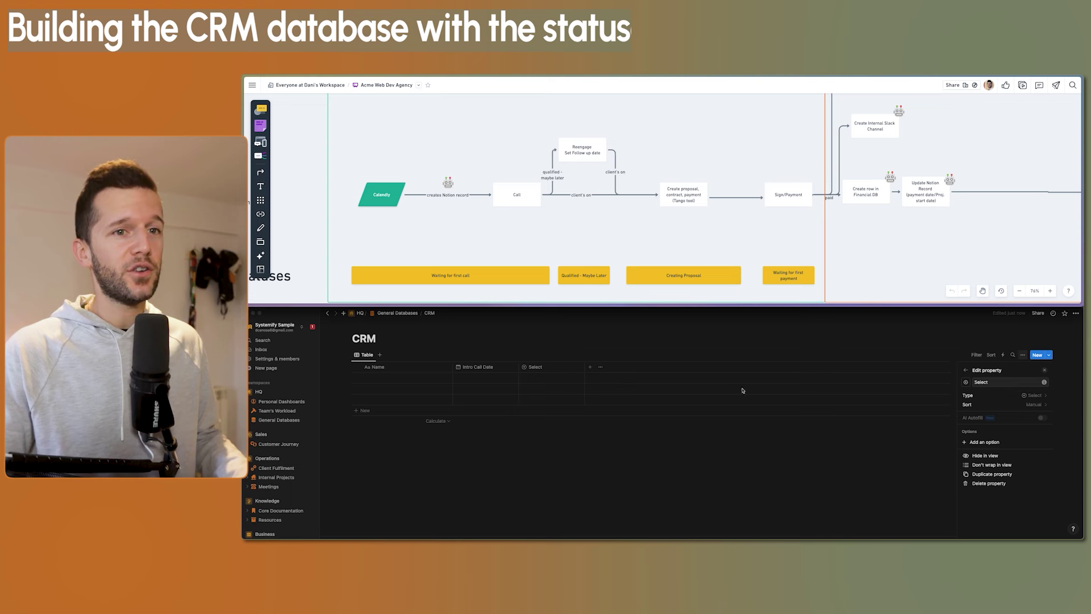
click(1012, 437)
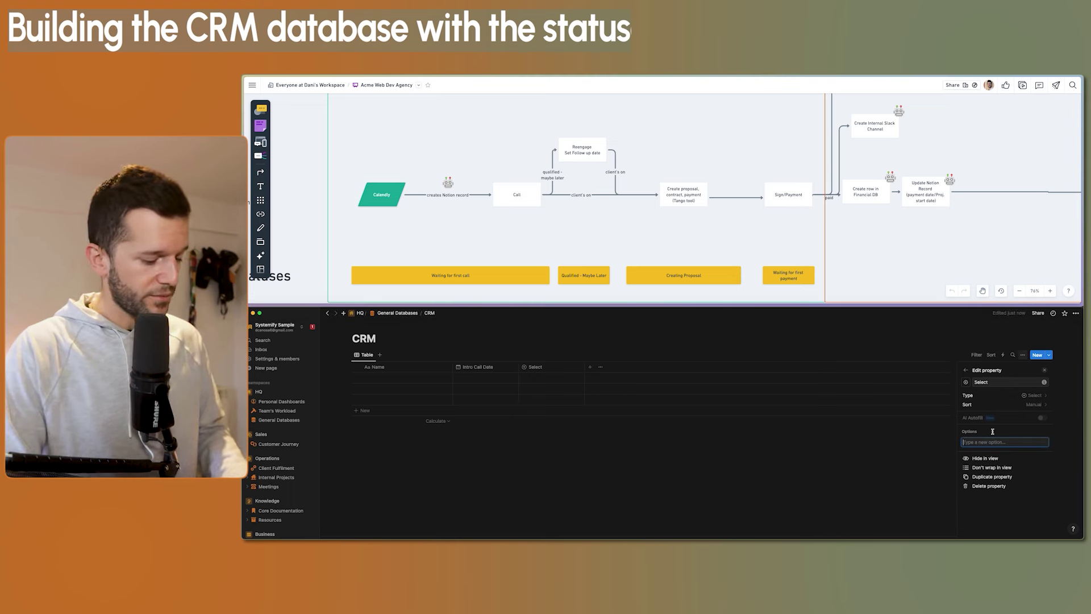
text(Waiting for first call Qualified - Maybe Later Creating Proposal Waiting for first payment Converted)
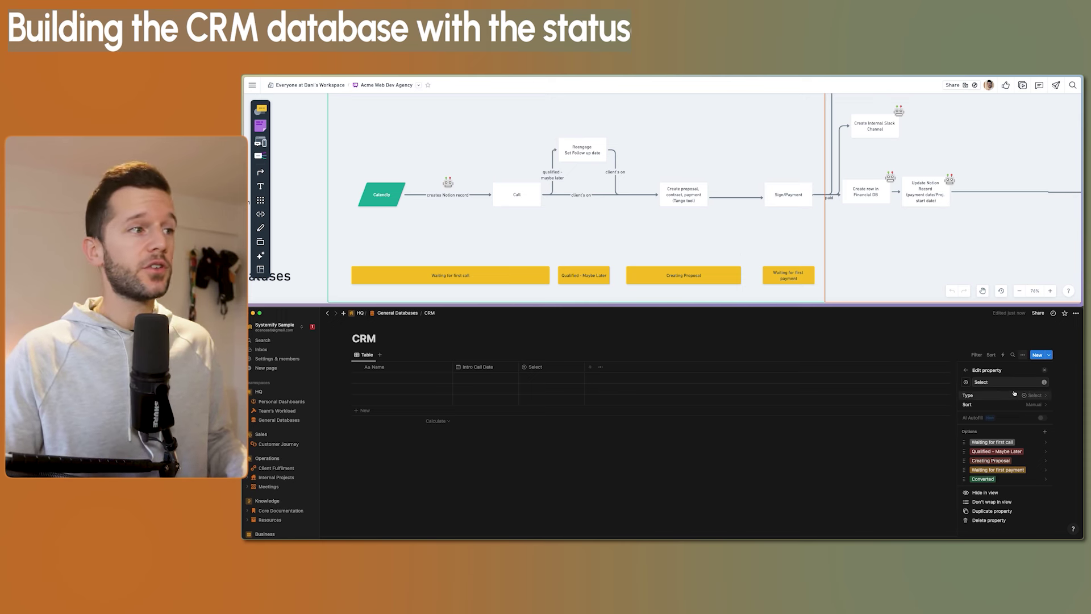
Name the new number column Paid and choose a number format for it
key(Return)
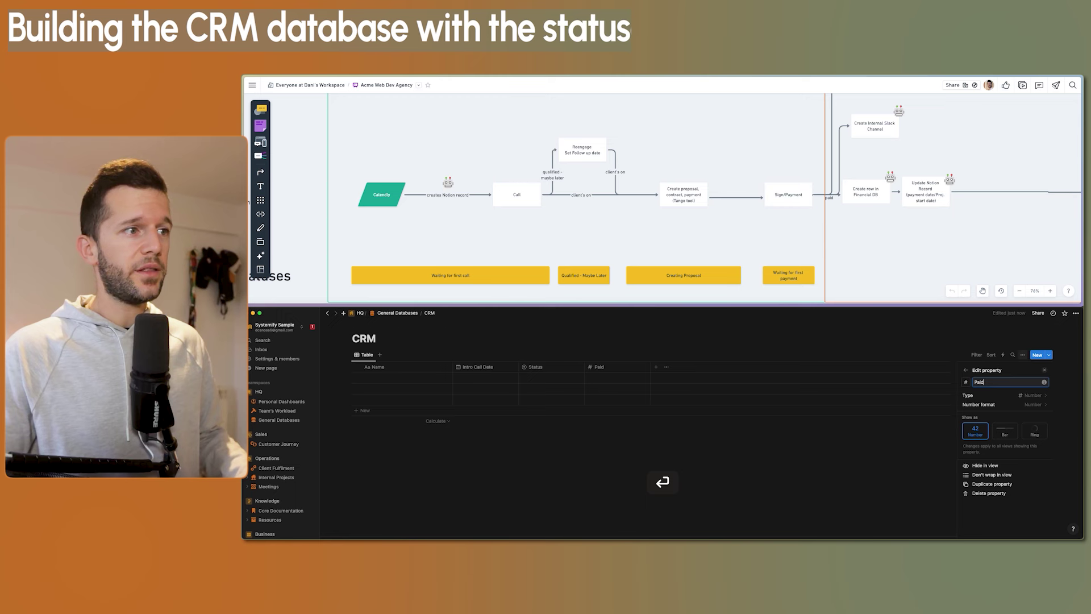
click(1021, 405)
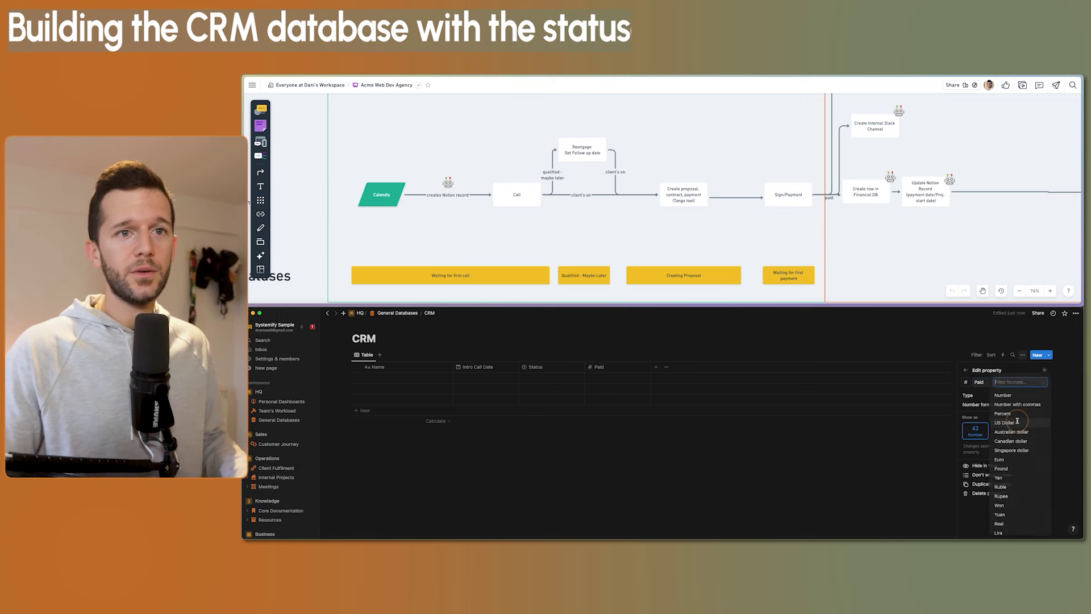
click(1005, 422)
Add a text column called Cal info to the CRM table
click(657, 367)
text(Cal info)
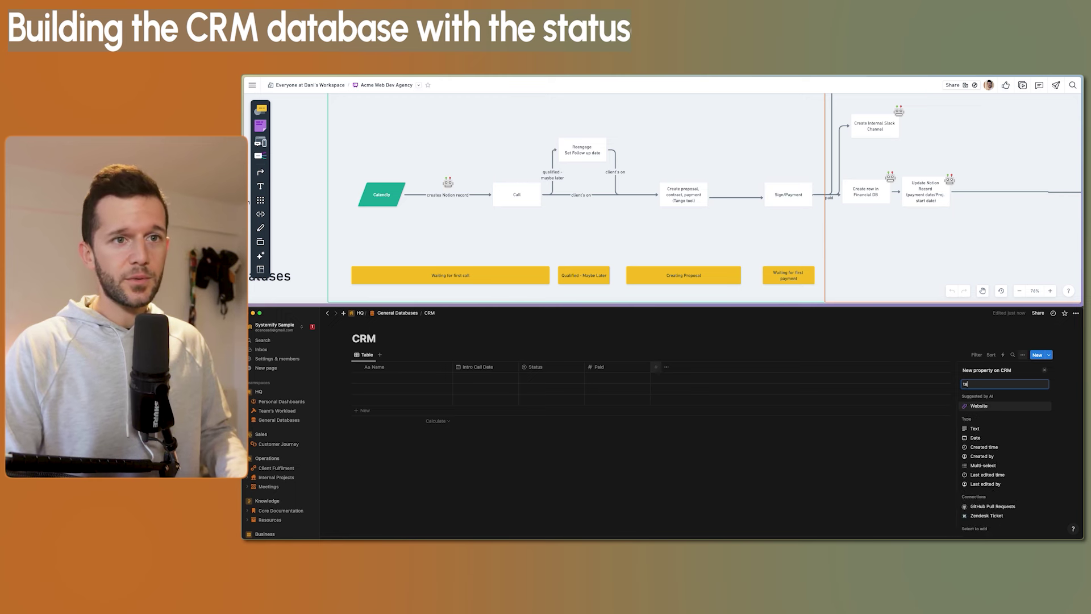
key(Return)
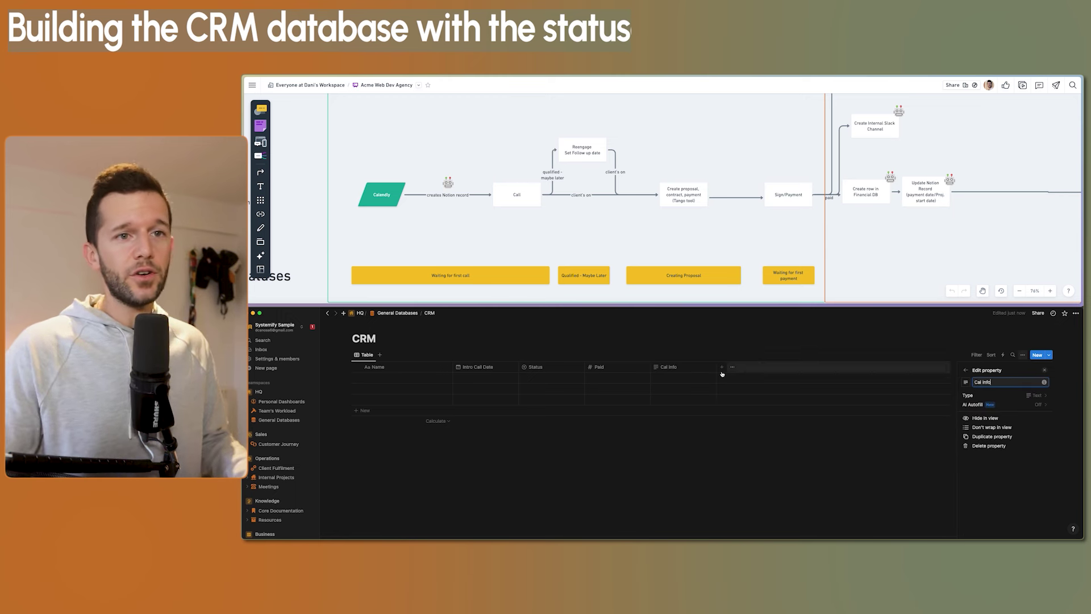
click(363, 237)
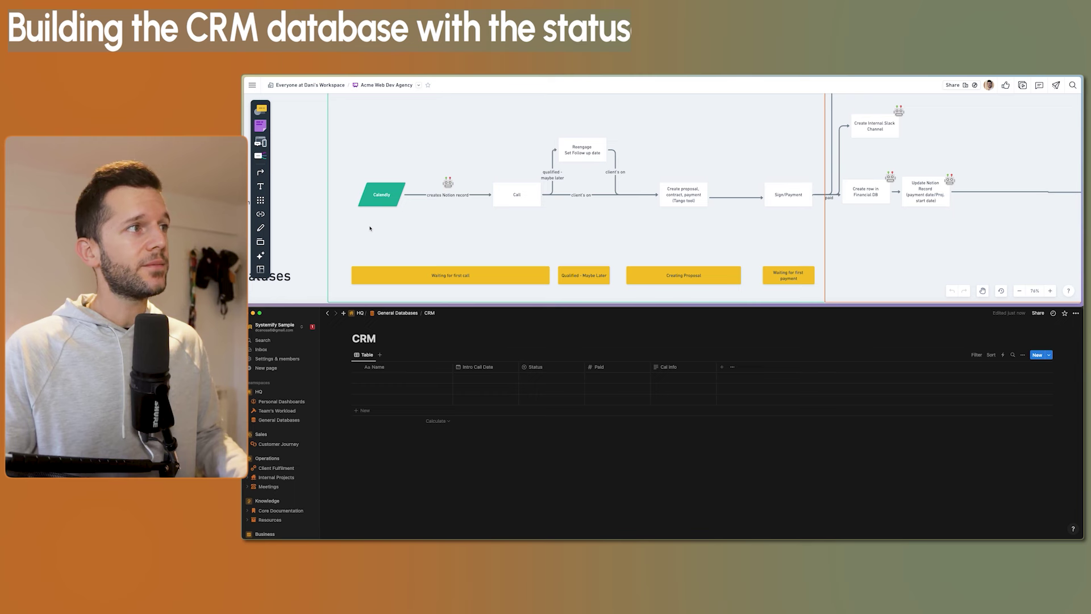
click(371, 193)
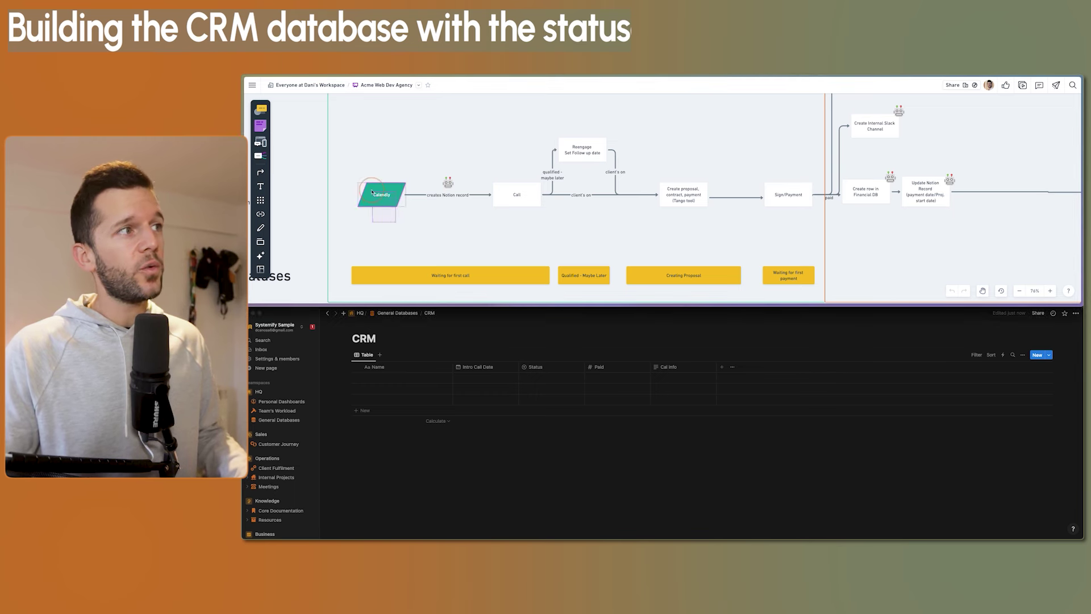
click(408, 228)
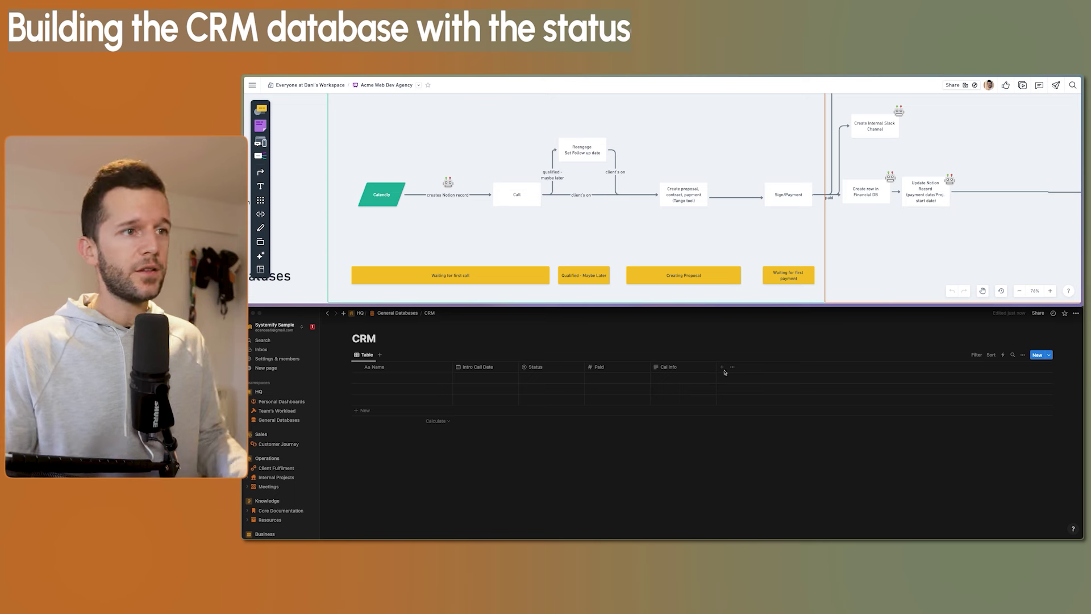
Add a date column named Catch up next
click(722, 366)
text(date)
key(Return)
text(Catch up next)
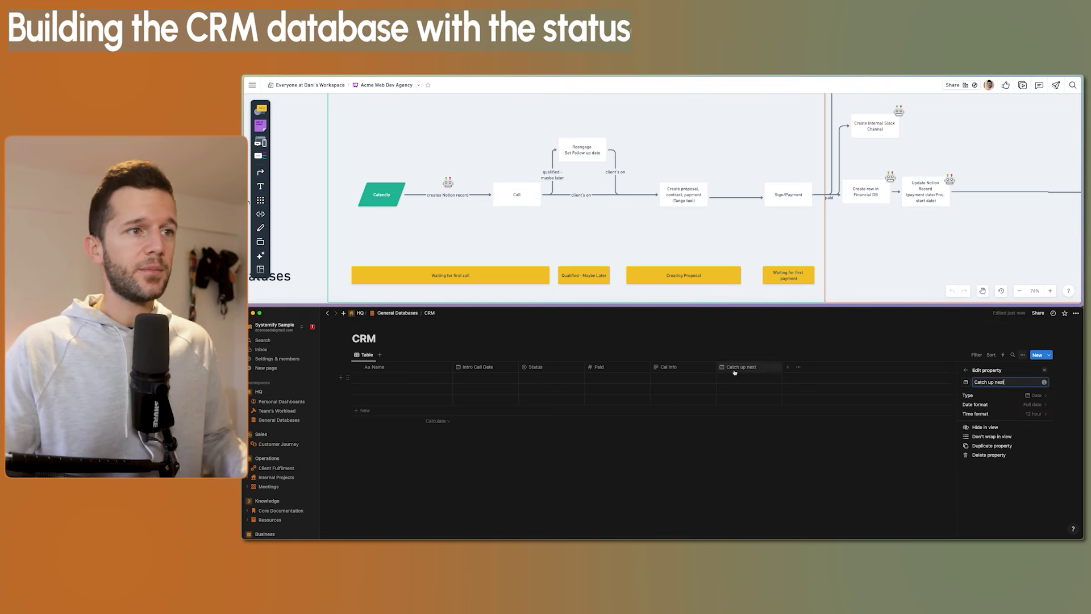
key(Escape)
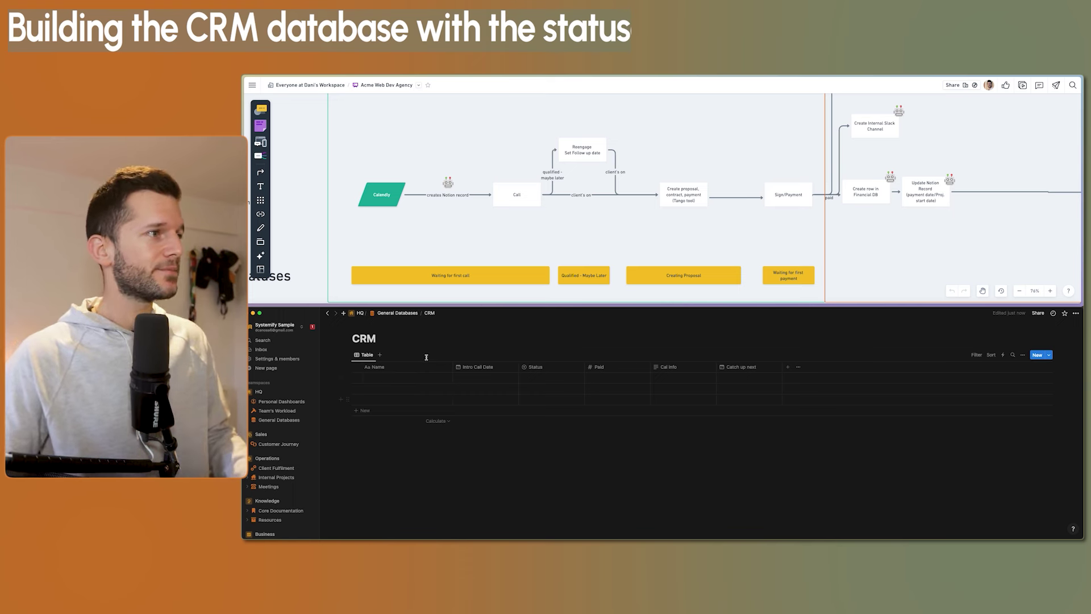
Enter a sample lead's name in a new CRM row, then open Customer Journey under Sales
click(383, 378)
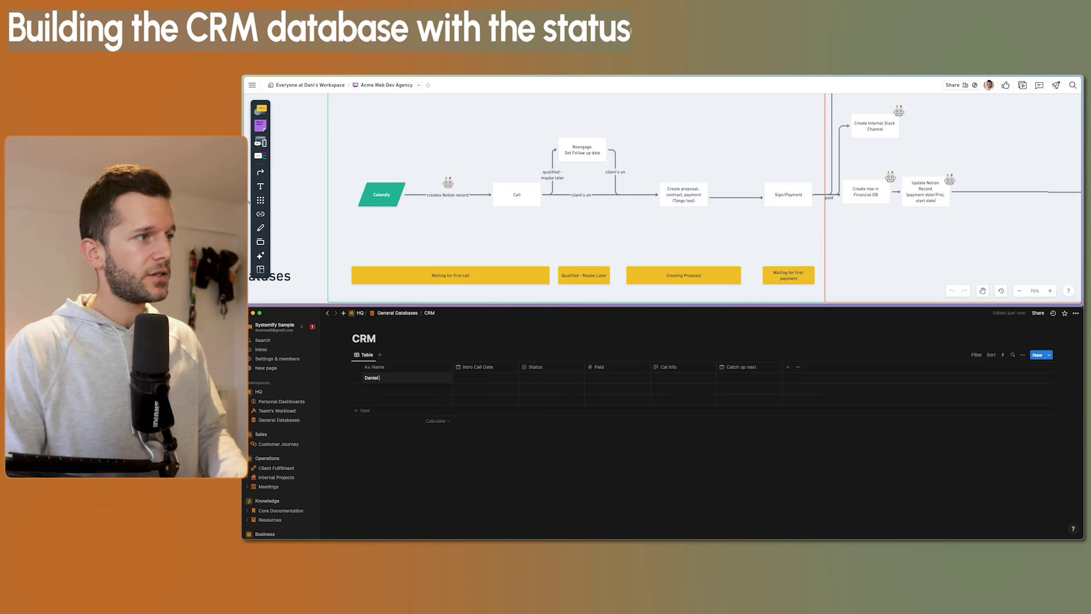
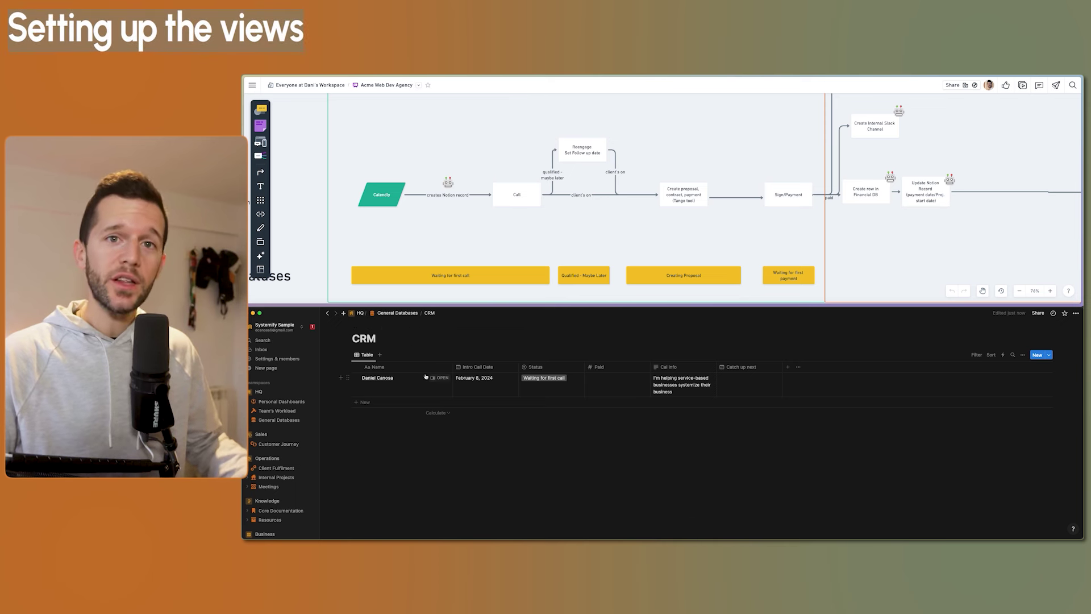
scroll(279, 427, down, 1)
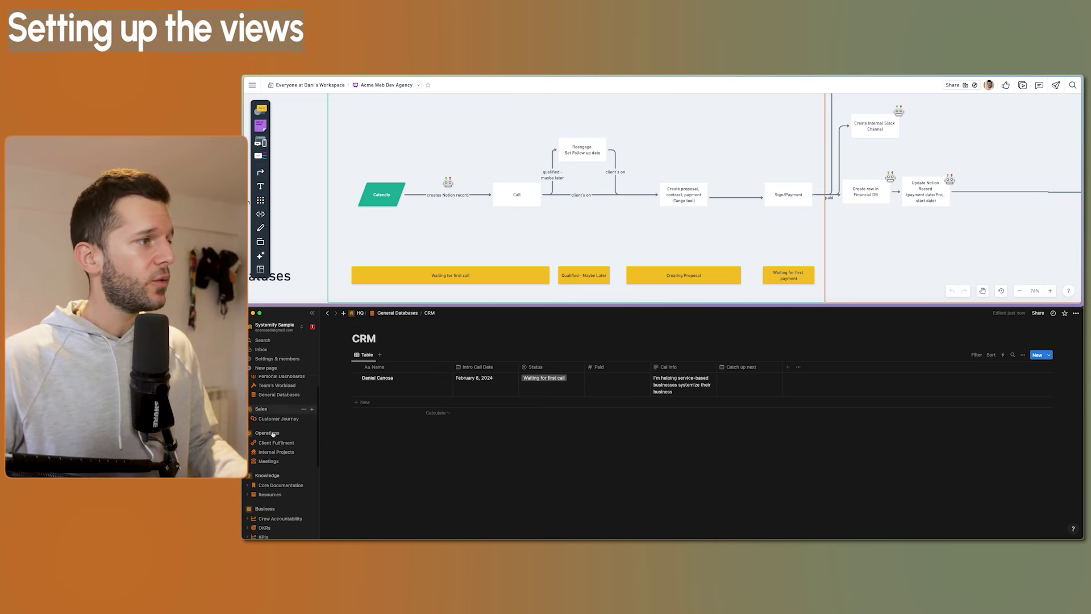
scroll(274, 430, up, 1)
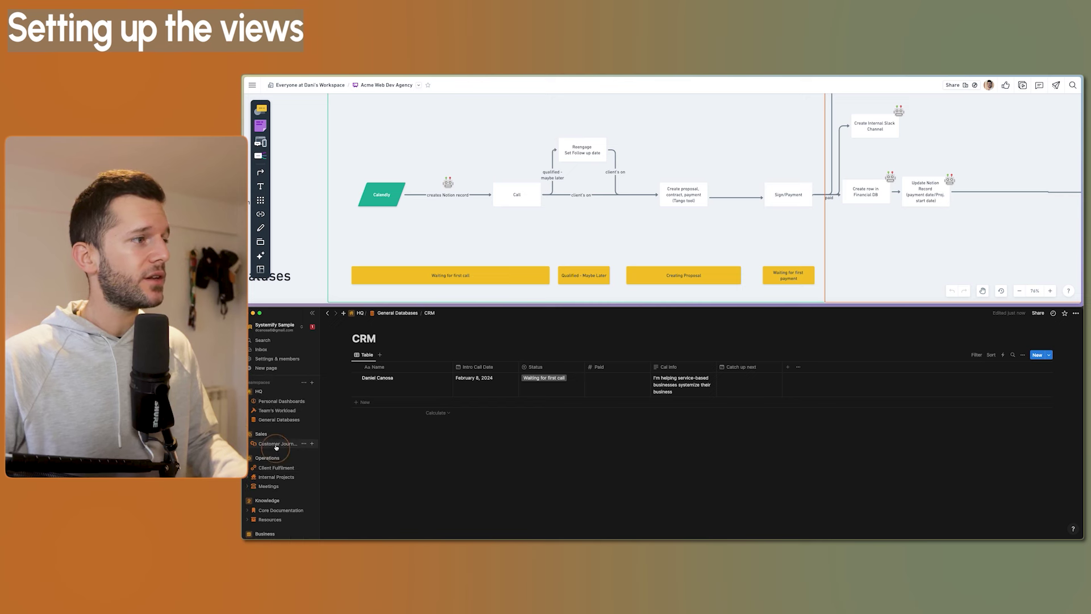
click(278, 443)
scroll(643, 414, down, 2)
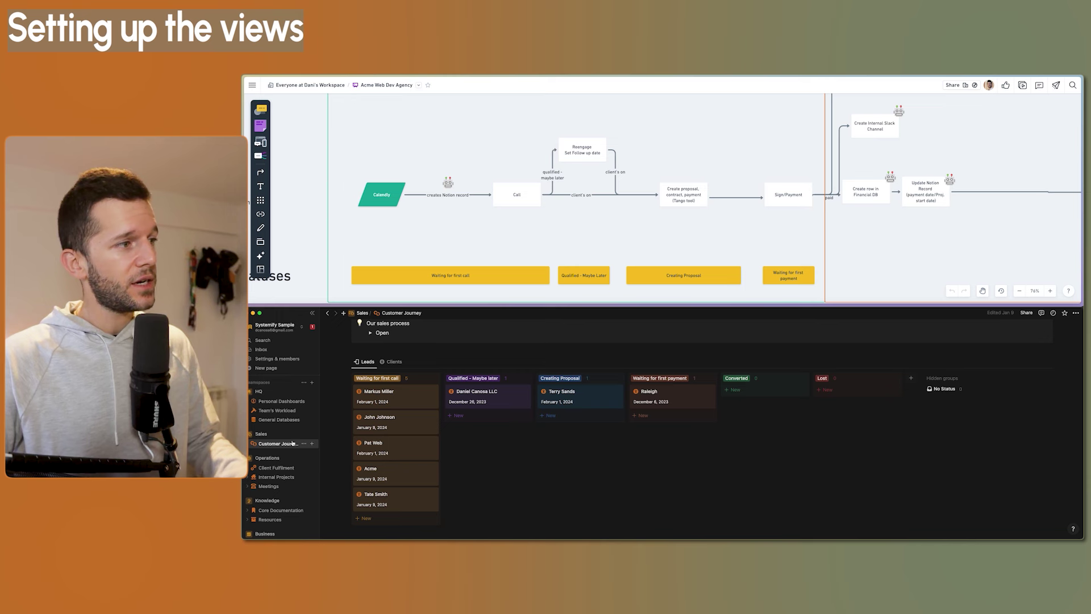
Add a Sales page titled CRM and insert a linked database view with /linked
click(312, 434)
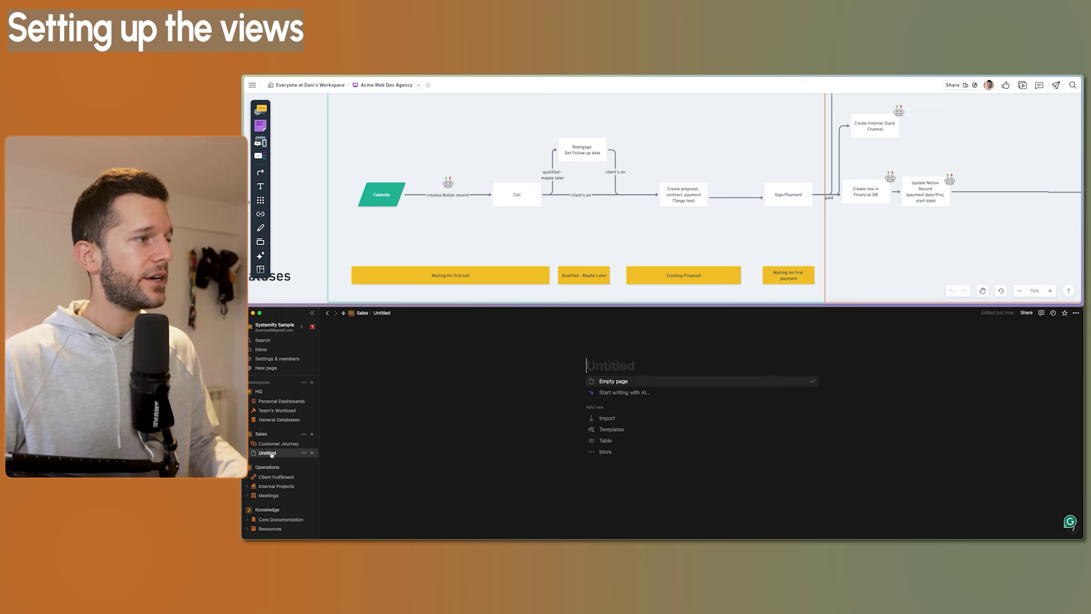
text(CRM)
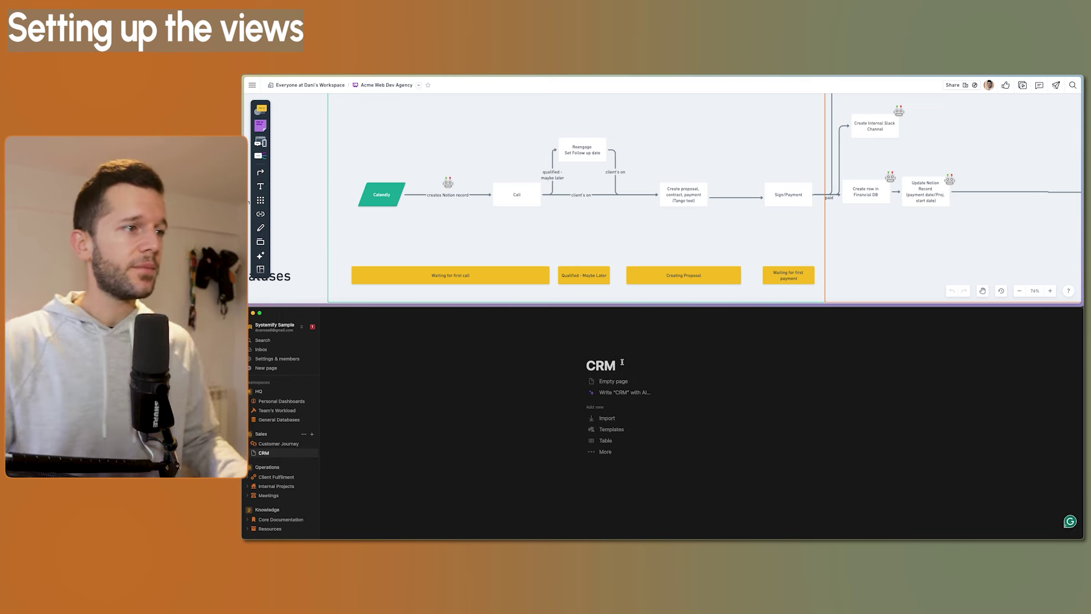
key(Return)
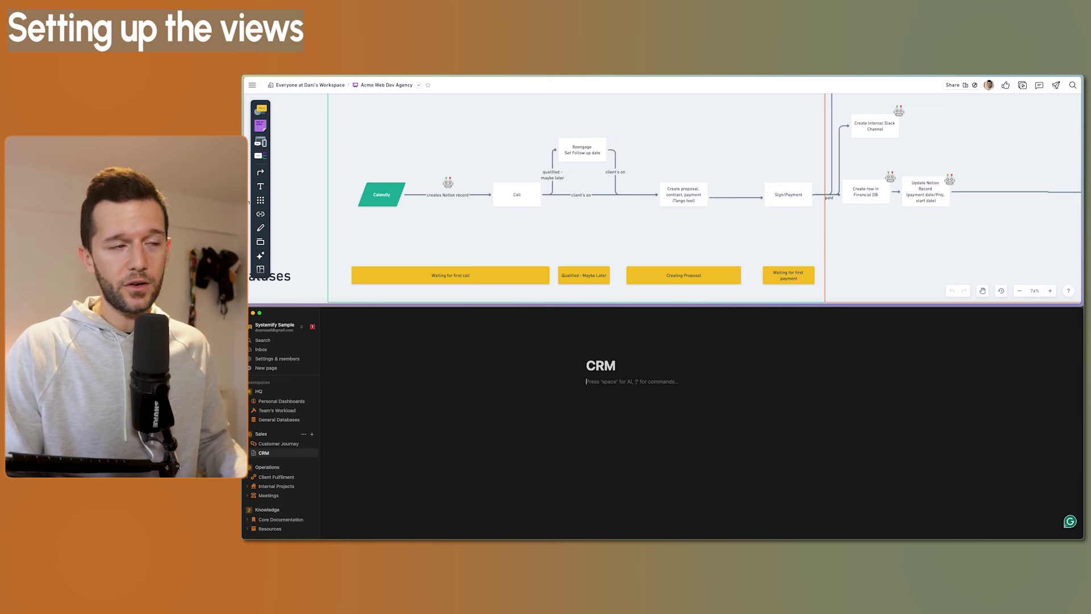
text(/)
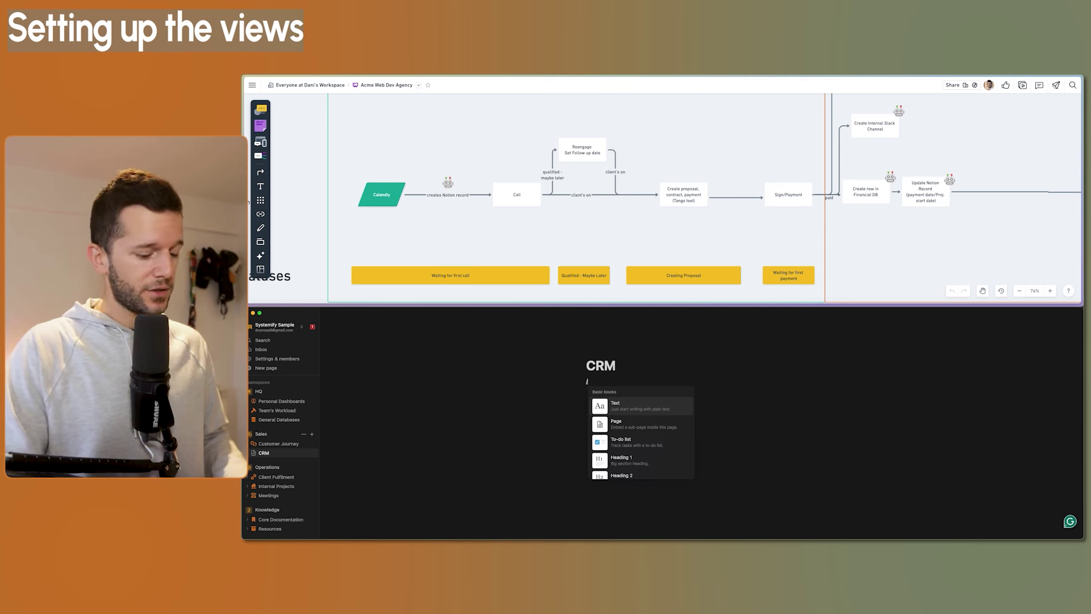
text(linked)
key(Return)
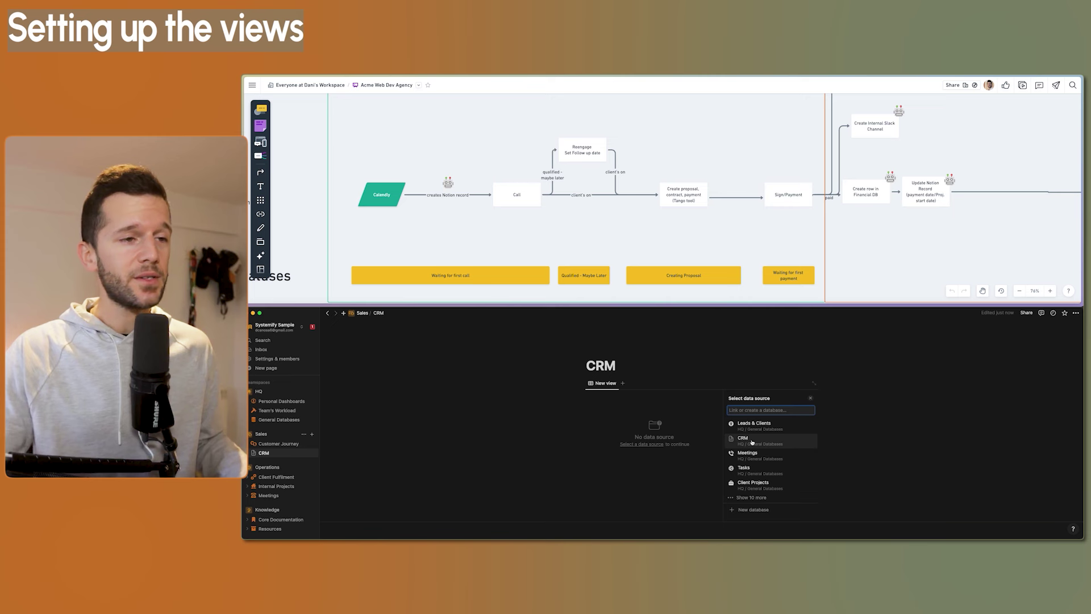
Name the view Leads, make it a Board with coloured columns, and show empty status groups
click(752, 442)
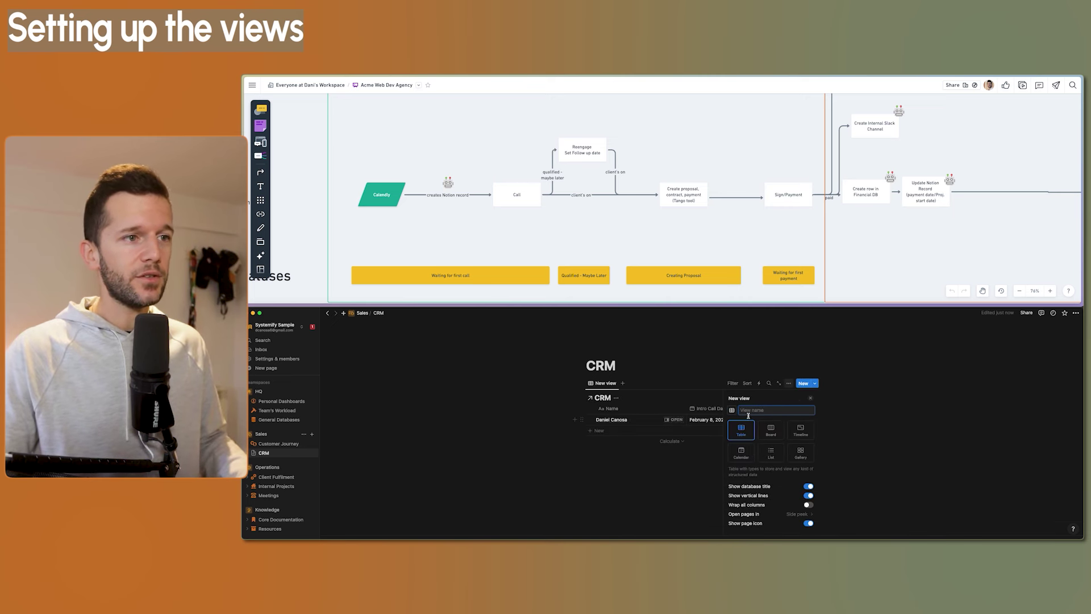
text(Leads)
key(Return)
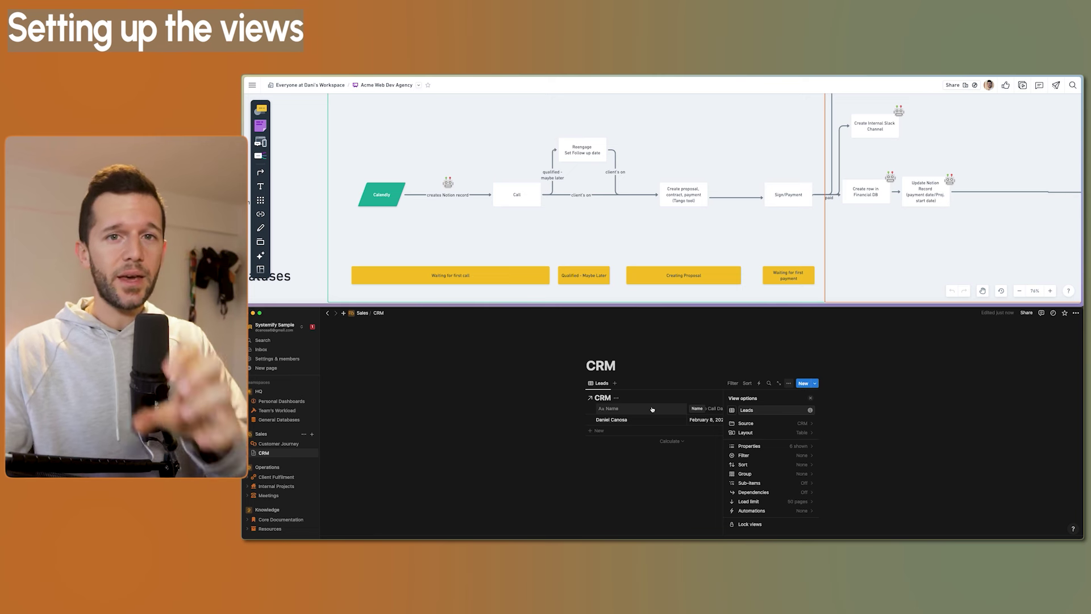
click(745, 433)
click(771, 417)
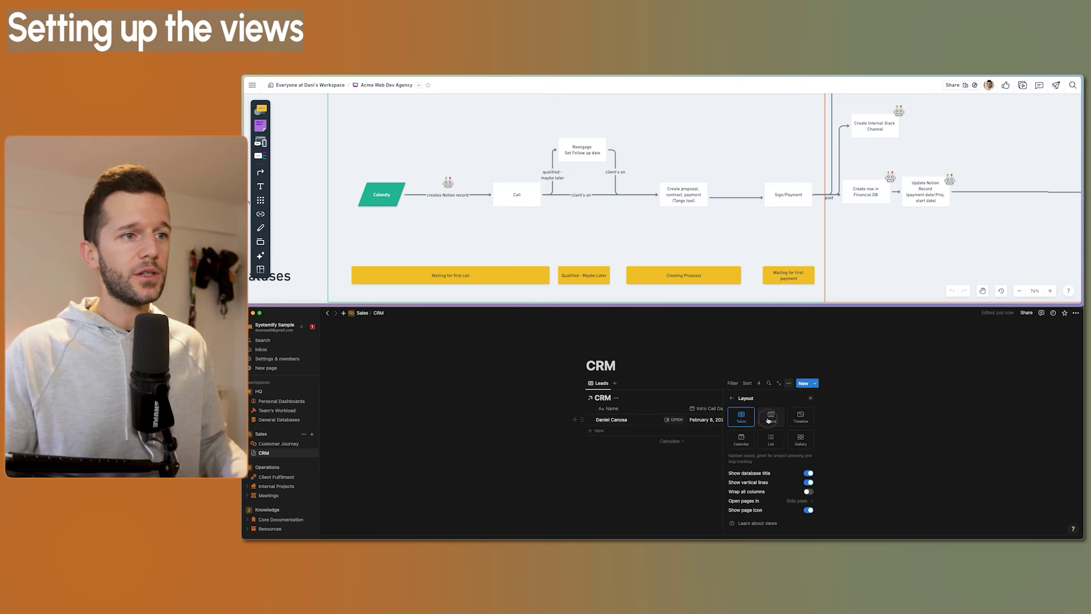
click(807, 519)
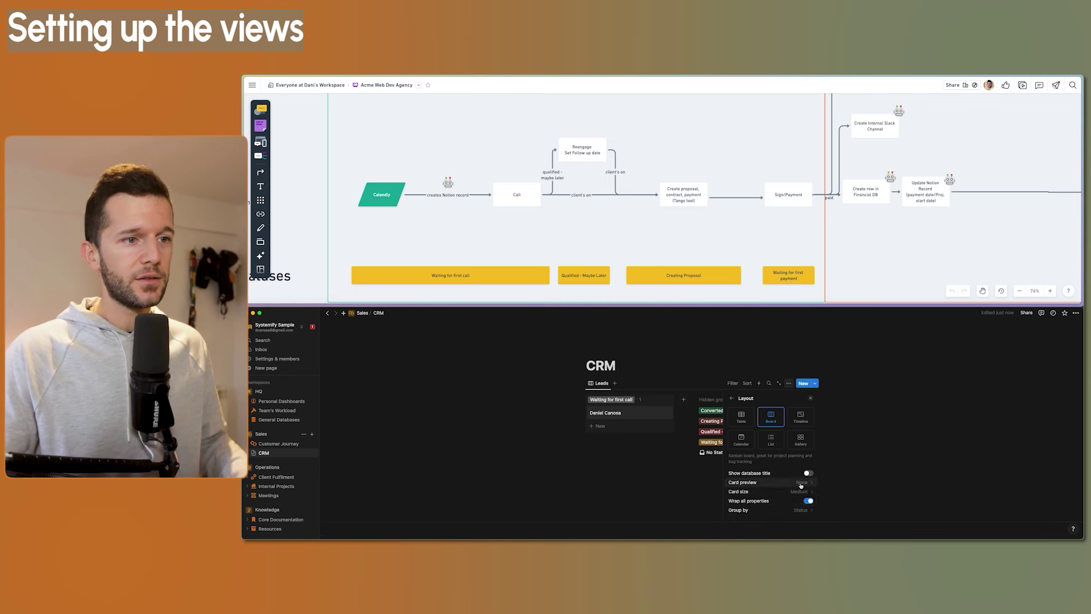
click(732, 397)
click(746, 474)
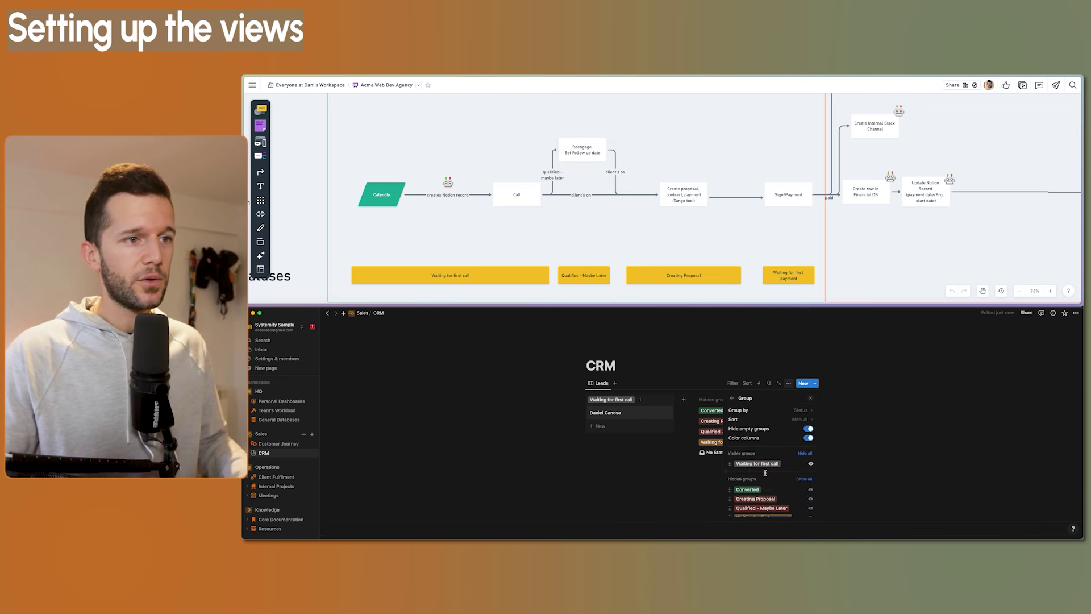
click(807, 430)
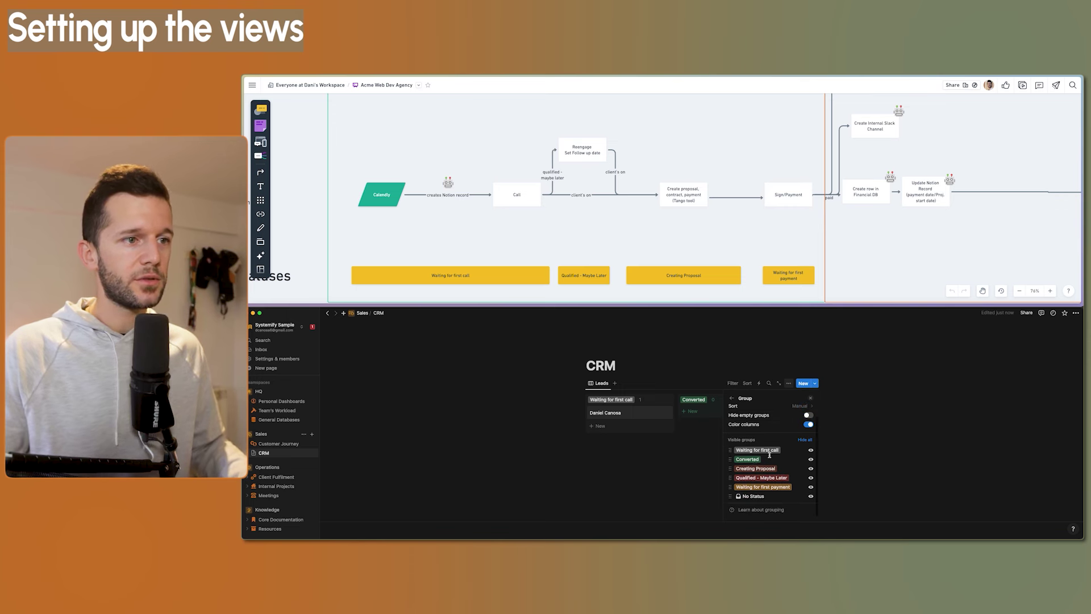
click(421, 459)
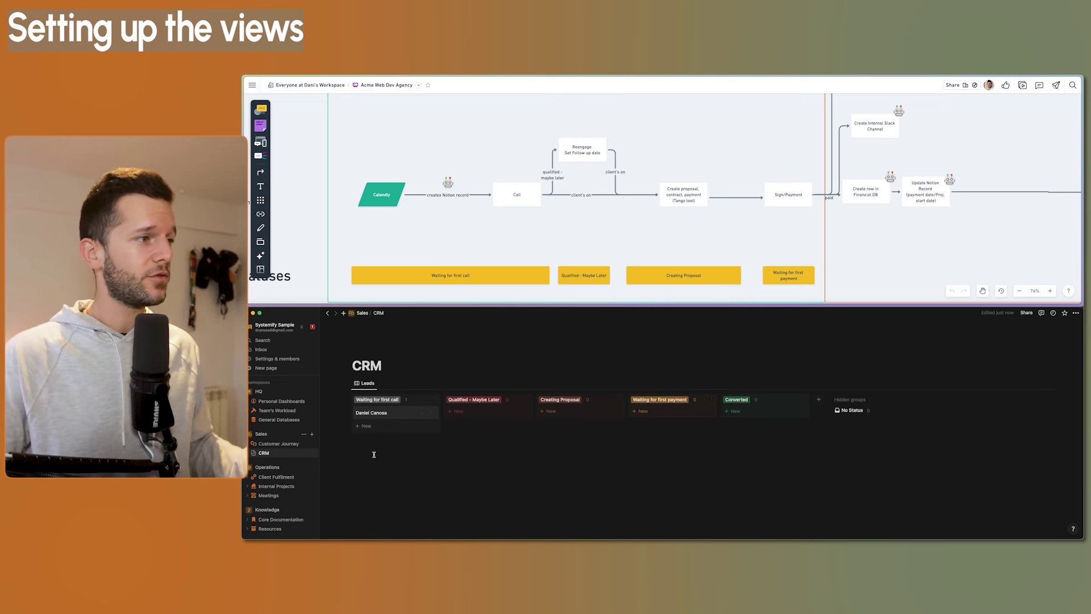
Insert a second linked view of the CRM database below the Leads board
click(417, 473)
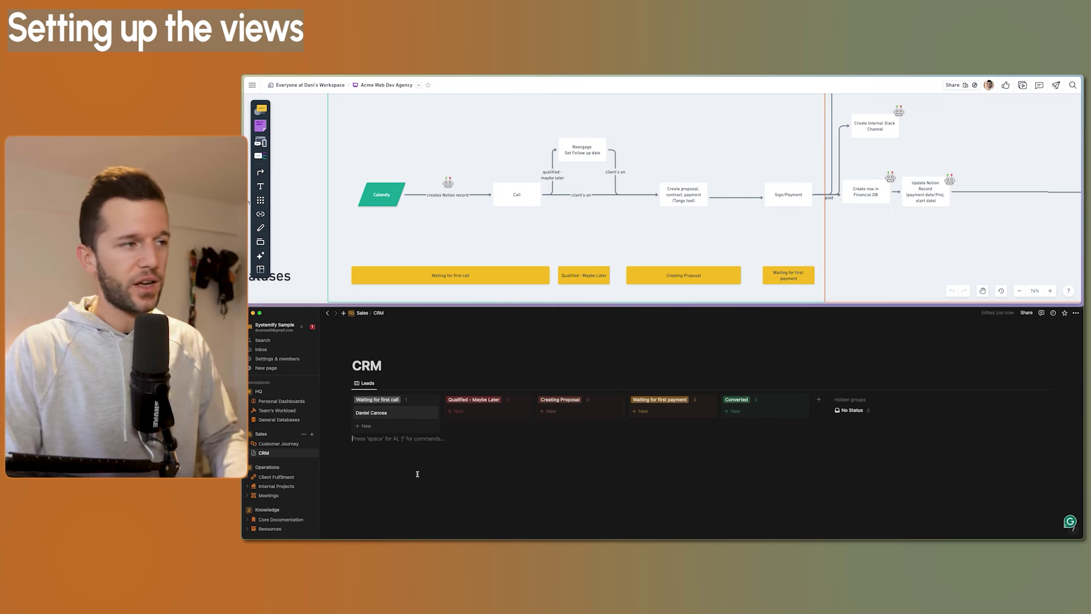
text(/linked)
key(Return)
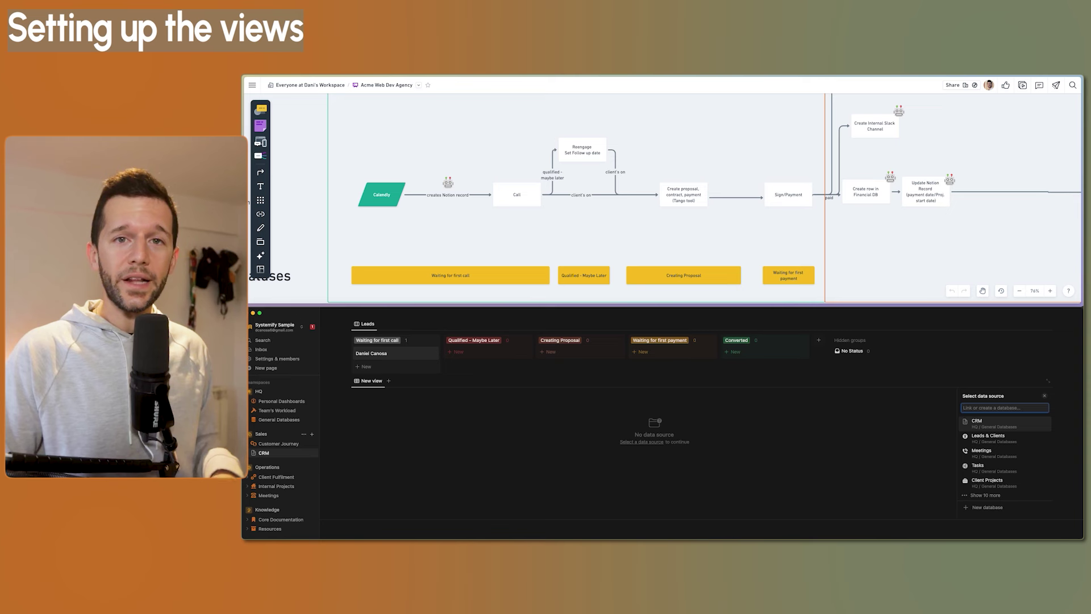
key(Return)
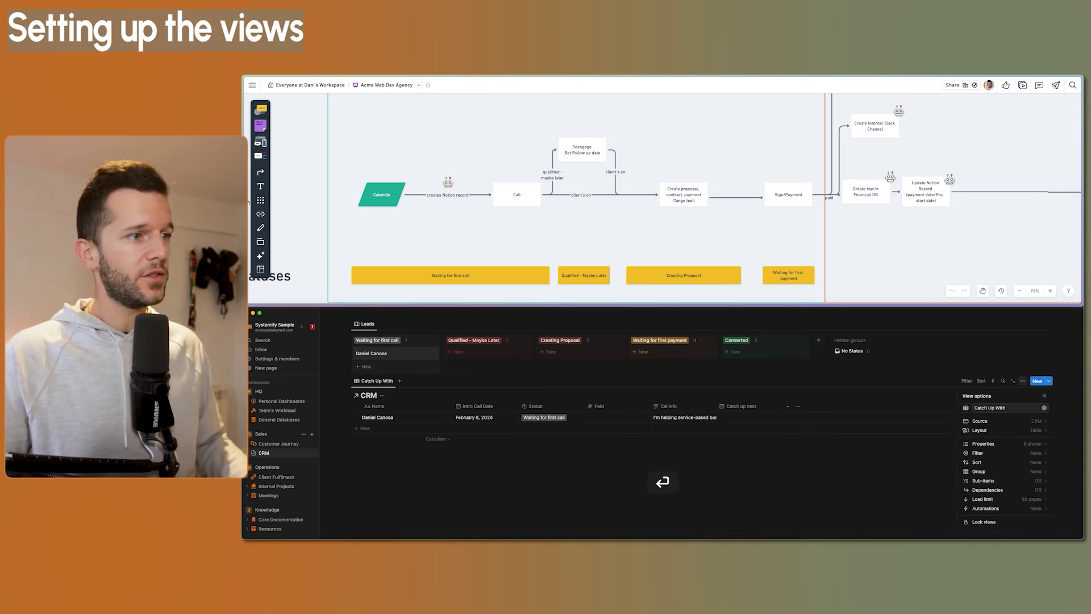
Filter the table to Catch up next this week and sort ascending, saved for everyone
click(742, 406)
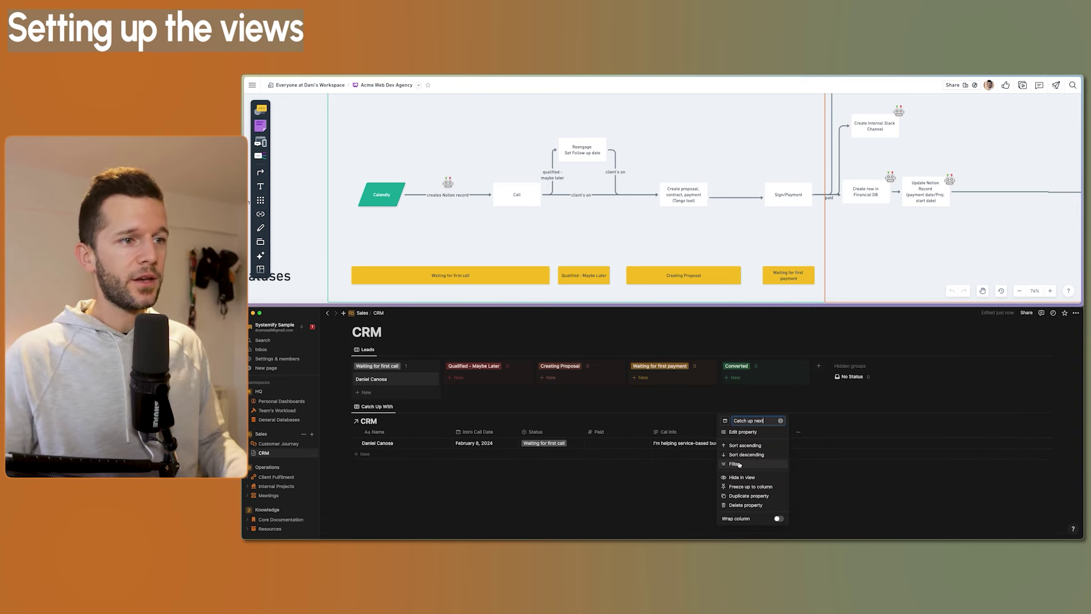
click(735, 465)
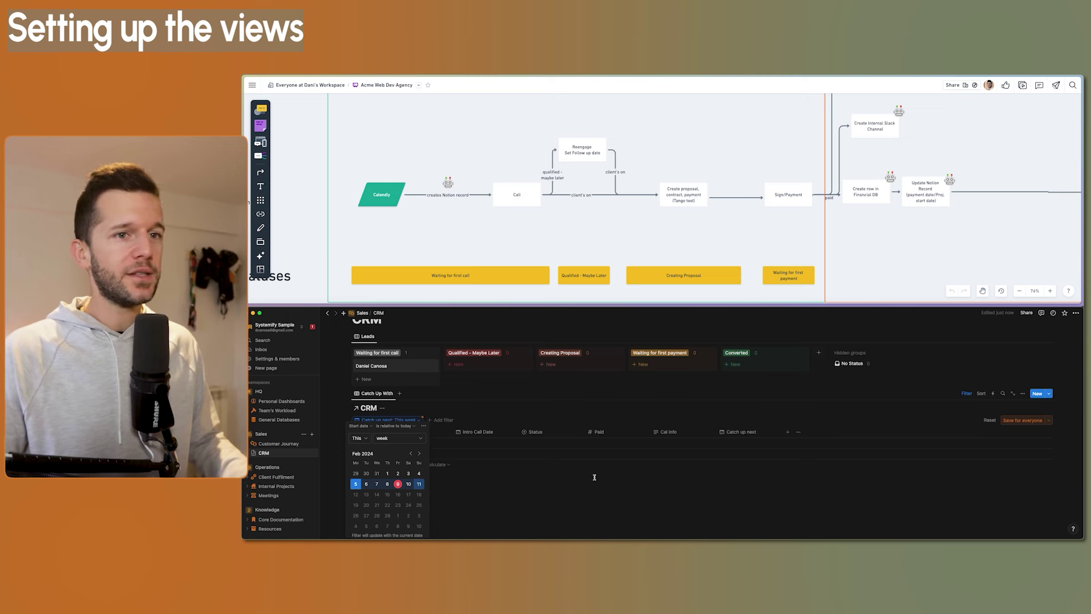
click(1023, 421)
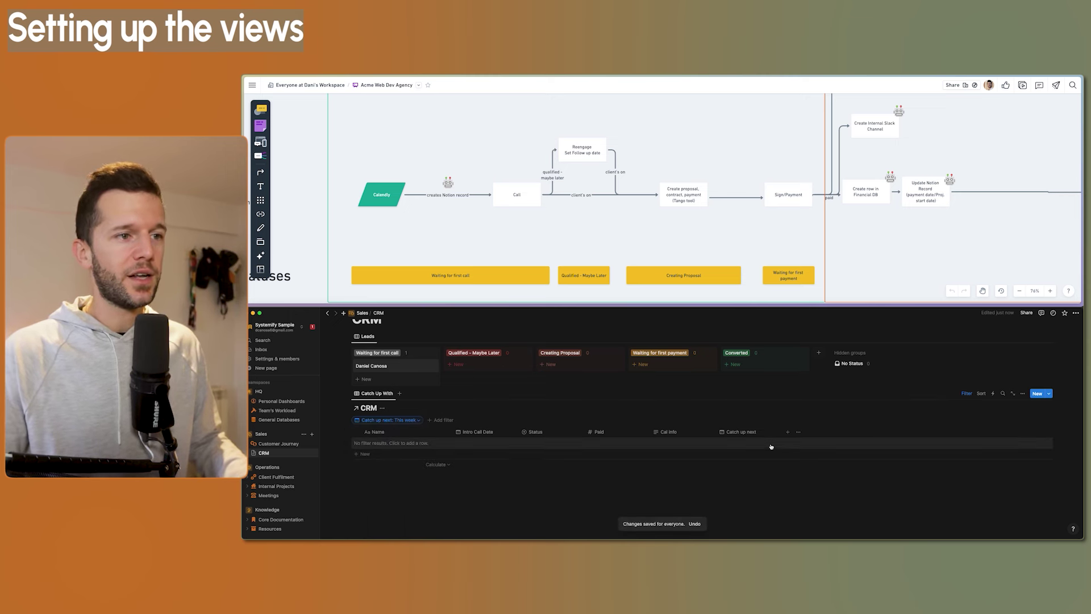
click(749, 431)
click(743, 348)
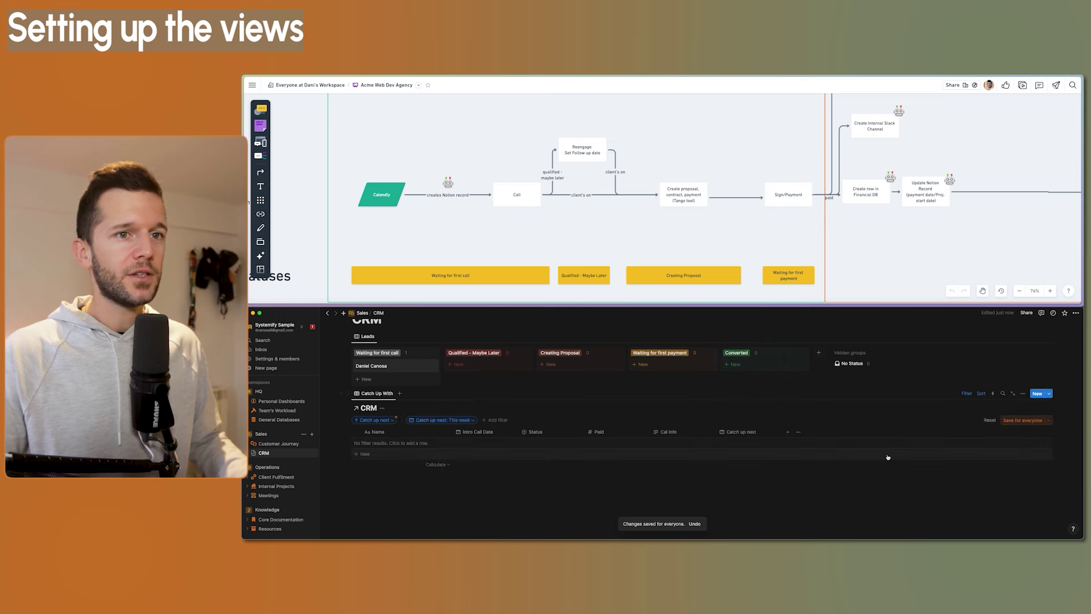
click(1023, 420)
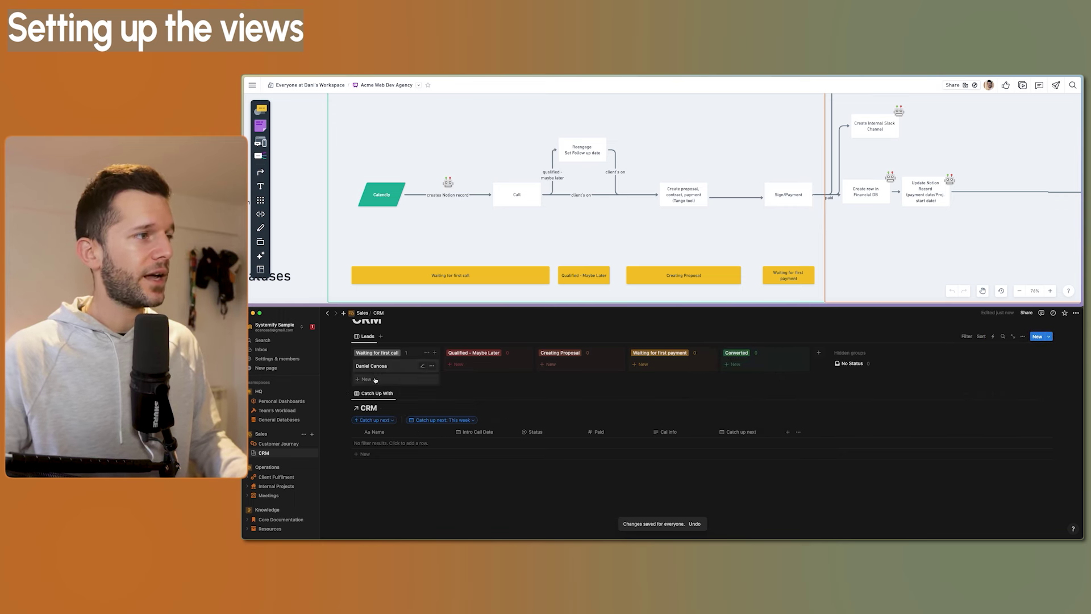
Add a second lead under Waiting for first call with Catch up next set to February 8, 2024
click(375, 379)
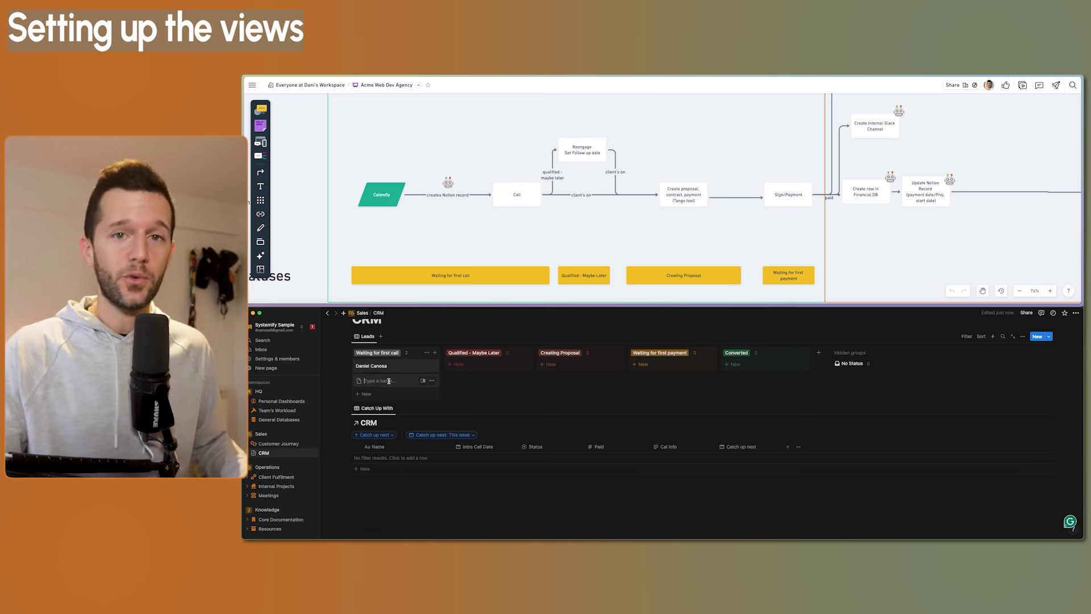
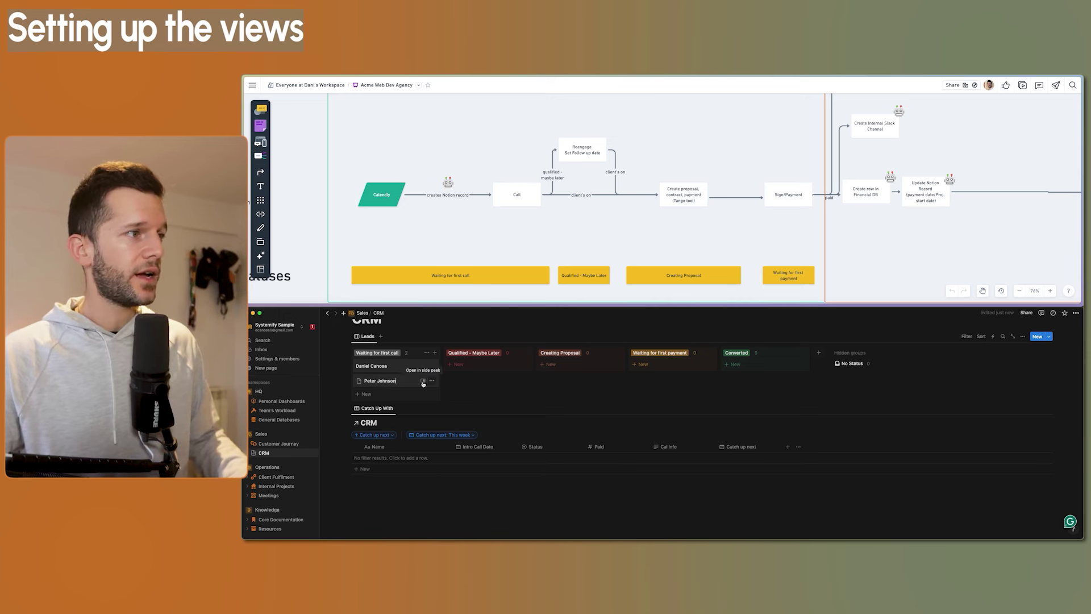
click(423, 380)
click(746, 355)
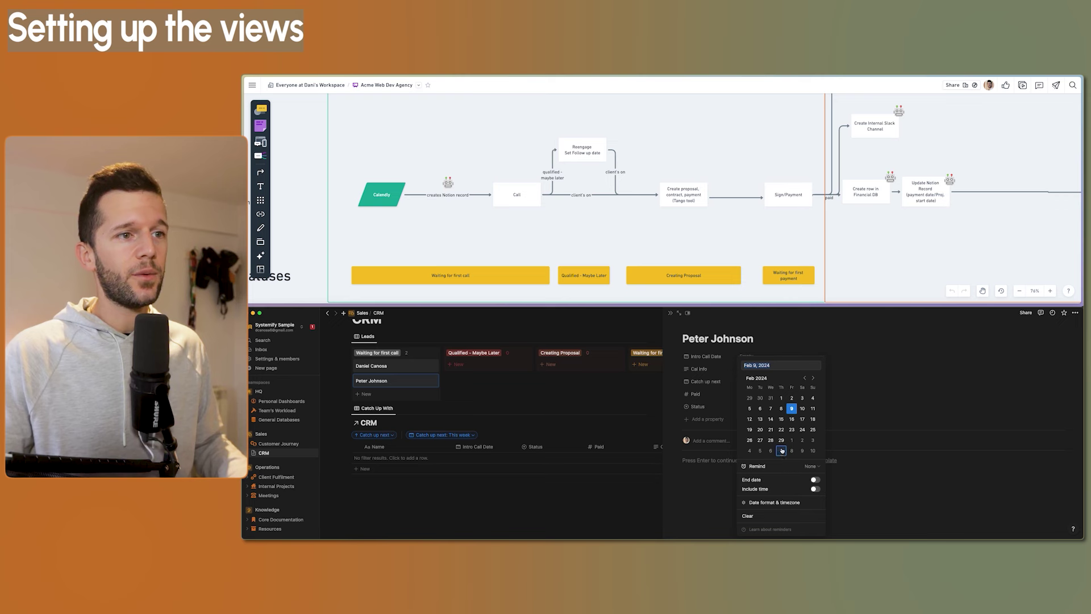
click(780, 408)
key(Escape)
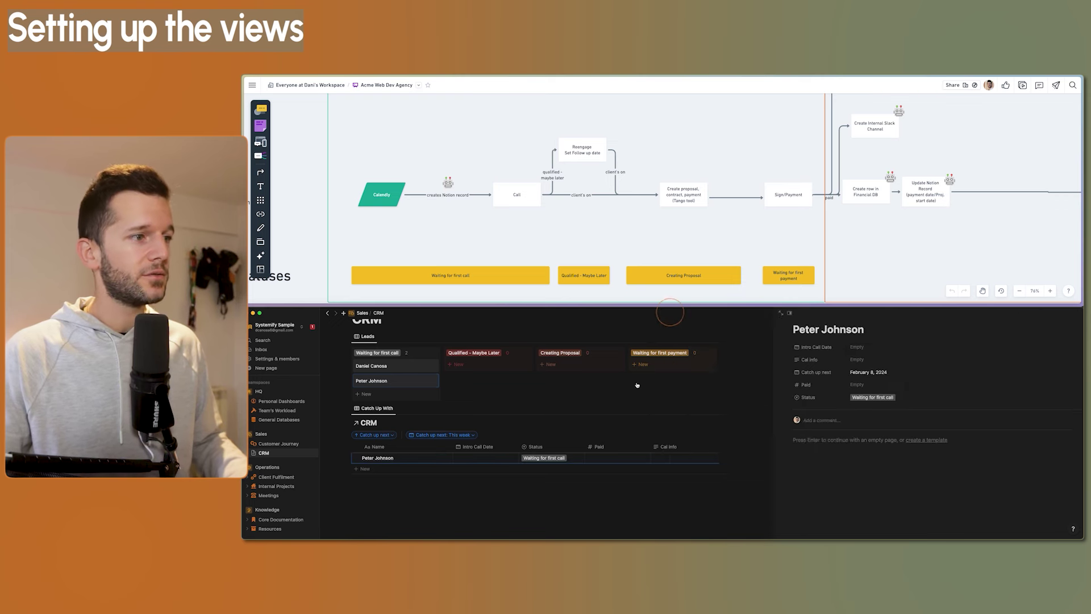
key(Escape)
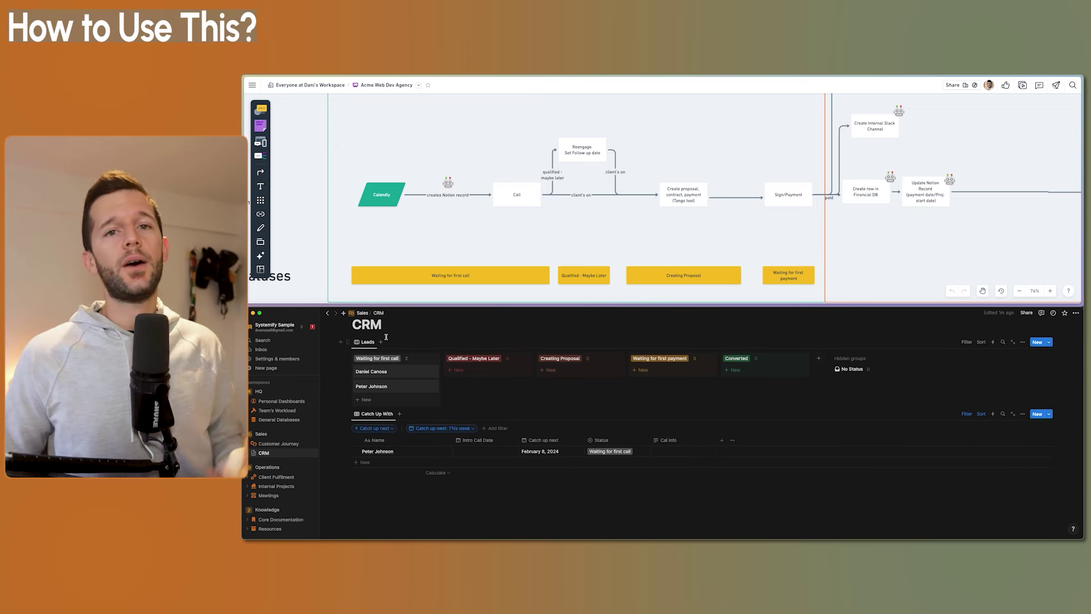
Show the CRM page full size and start a bullet list of automation-trigger notes below the table
key(alt+super+f)
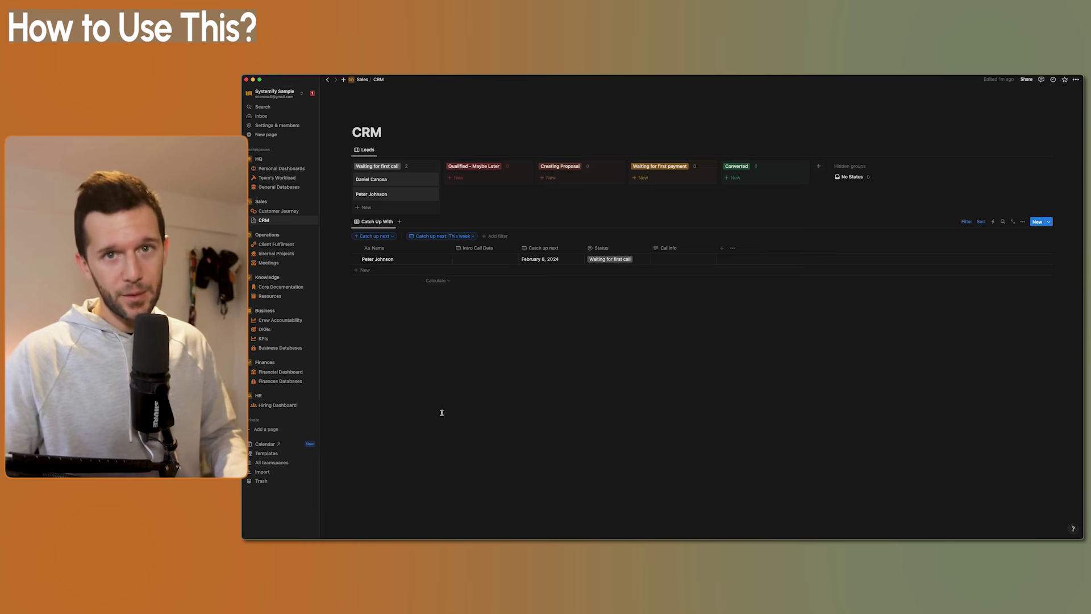
click(429, 370)
key(Return)
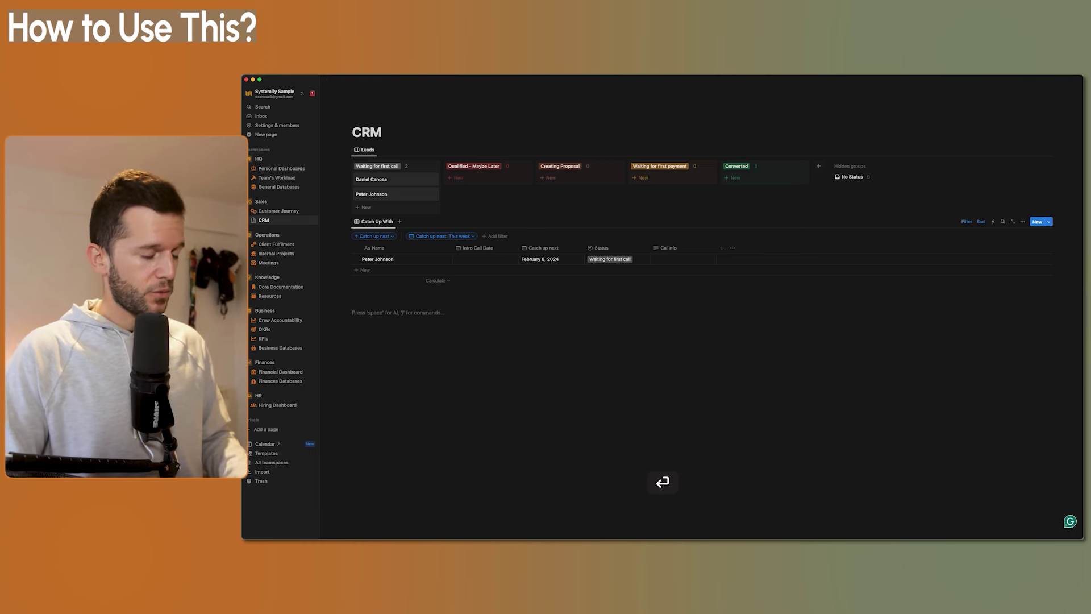
text(- )
text(A)
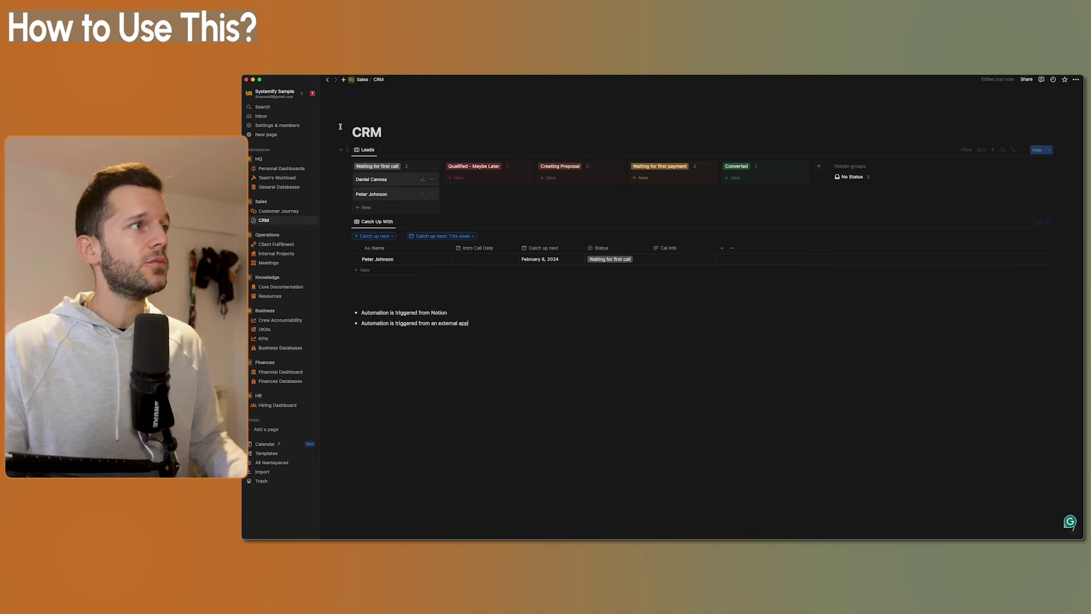
Review the Calendly shape and its 'creates Notion record' connector in Whimsical, then return to Notion
key(super+Tab)
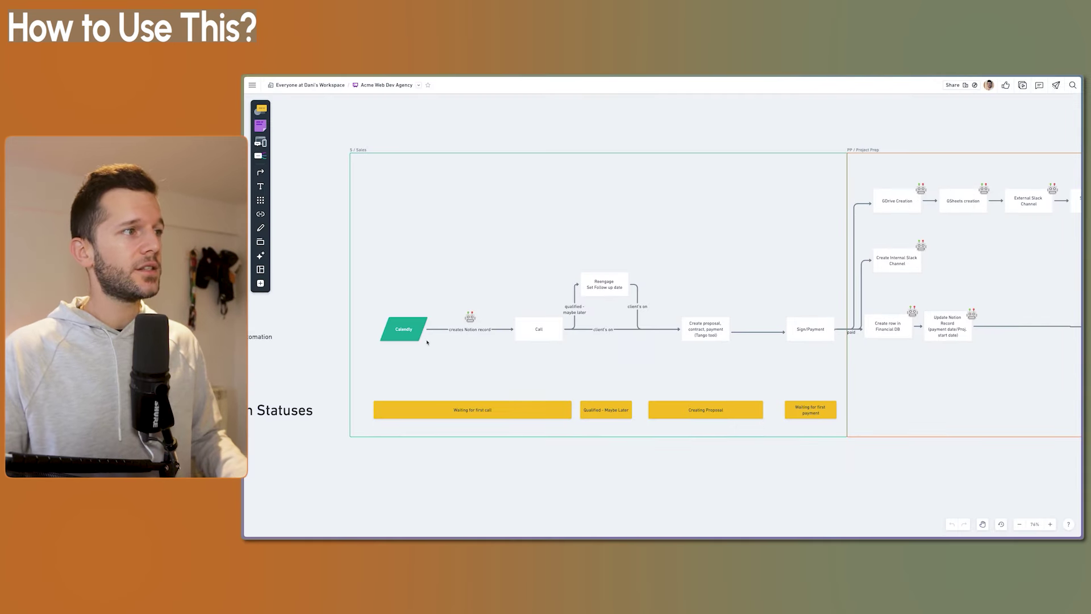
click(415, 333)
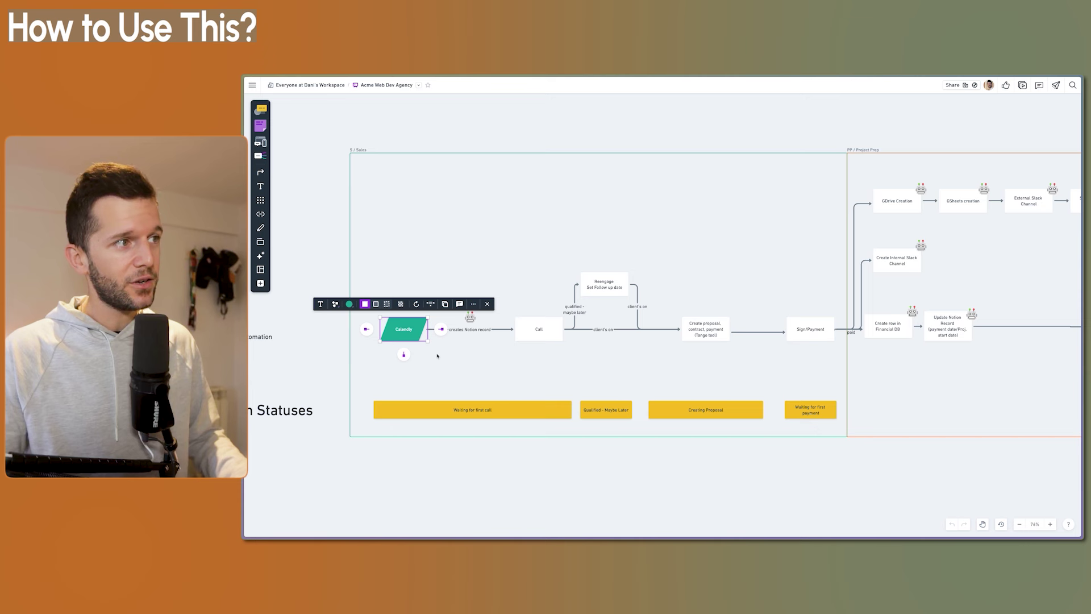
click(469, 366)
click(470, 321)
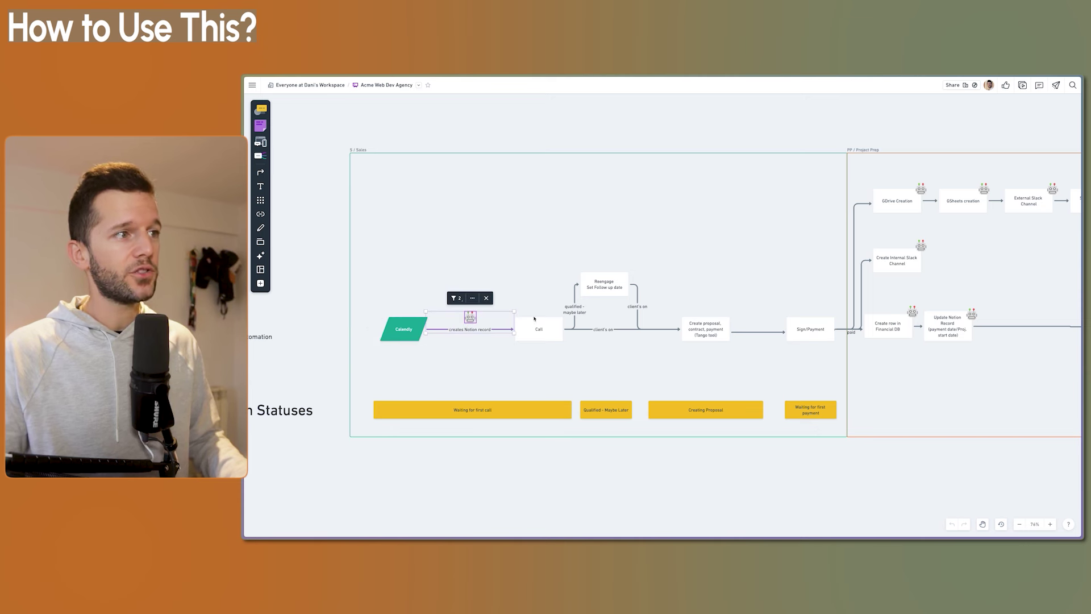
click(527, 366)
click(404, 329)
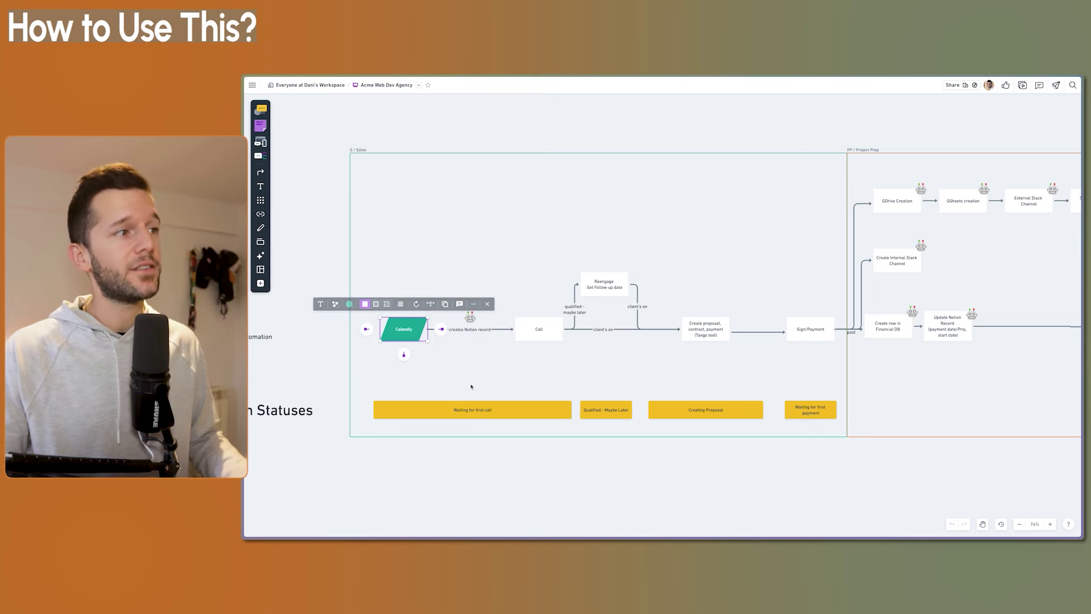
click(509, 370)
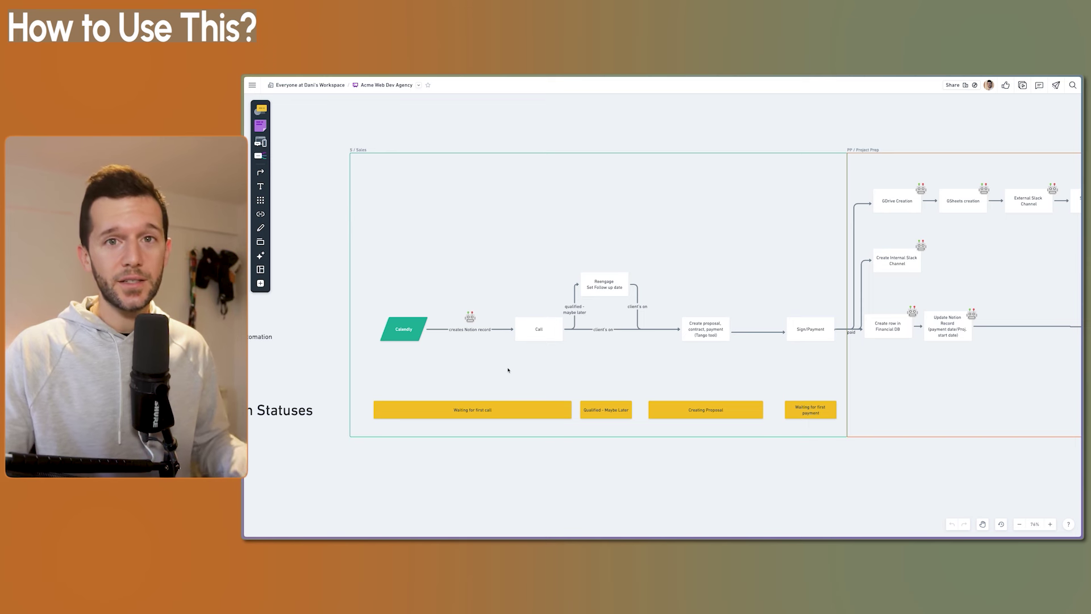
mouse_move(562, 536)
click(597, 530)
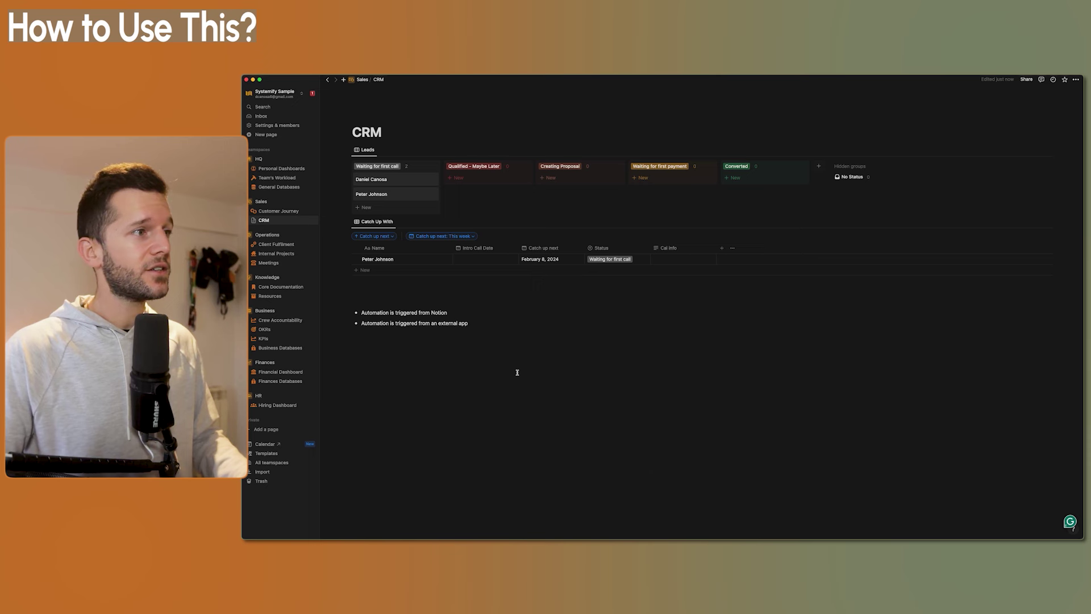
Add Zapier and Make.com as sub-bullets under the external-app automation note
key(Return)
key(Tab)
text(Zapier)
key(Return)
text(Ma)
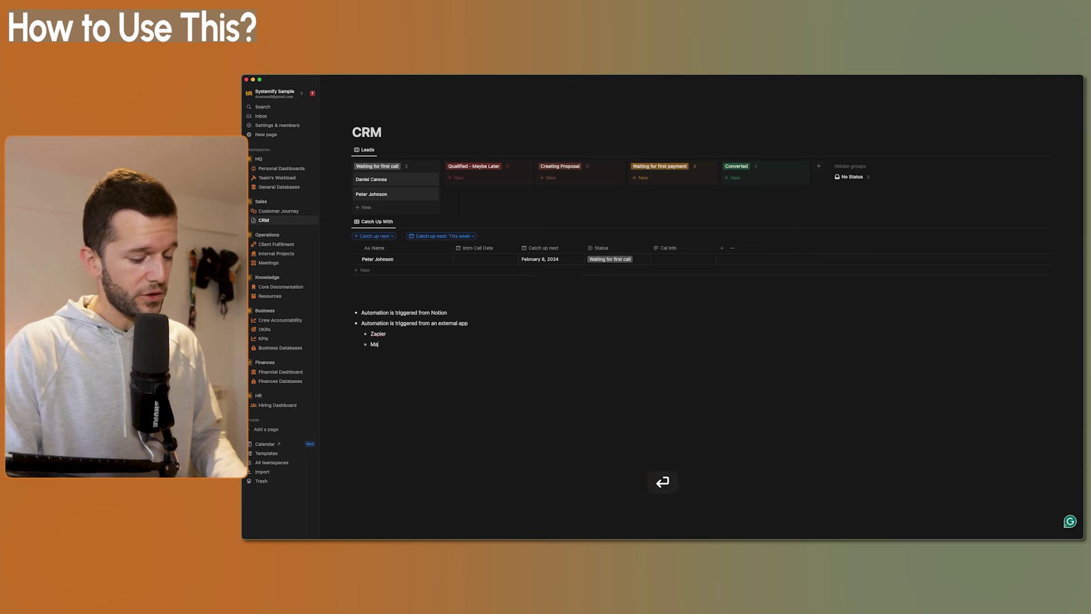
text(ke.com)
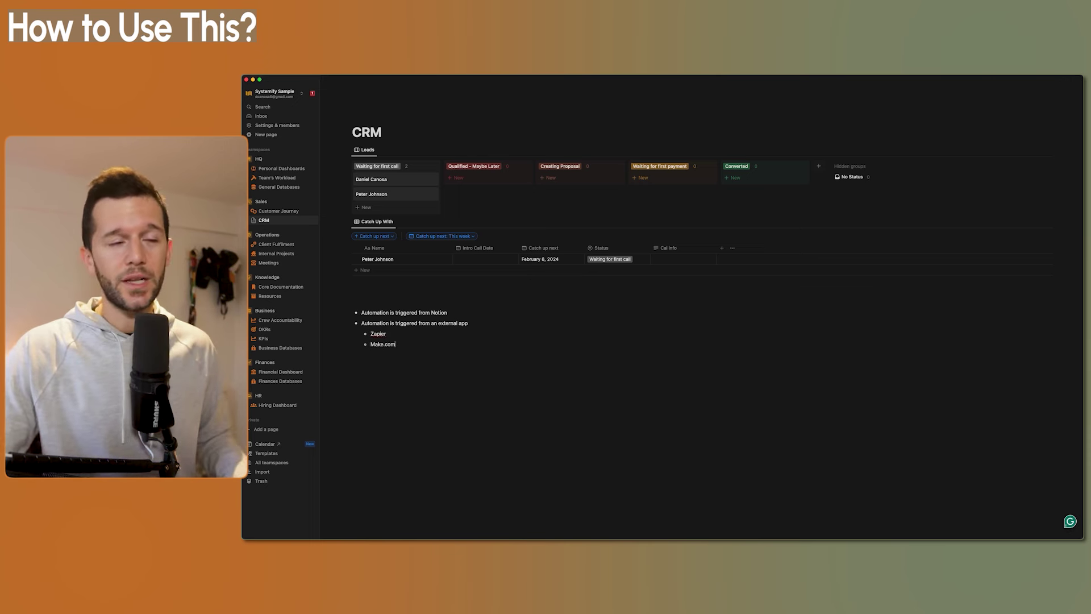
click(387, 334)
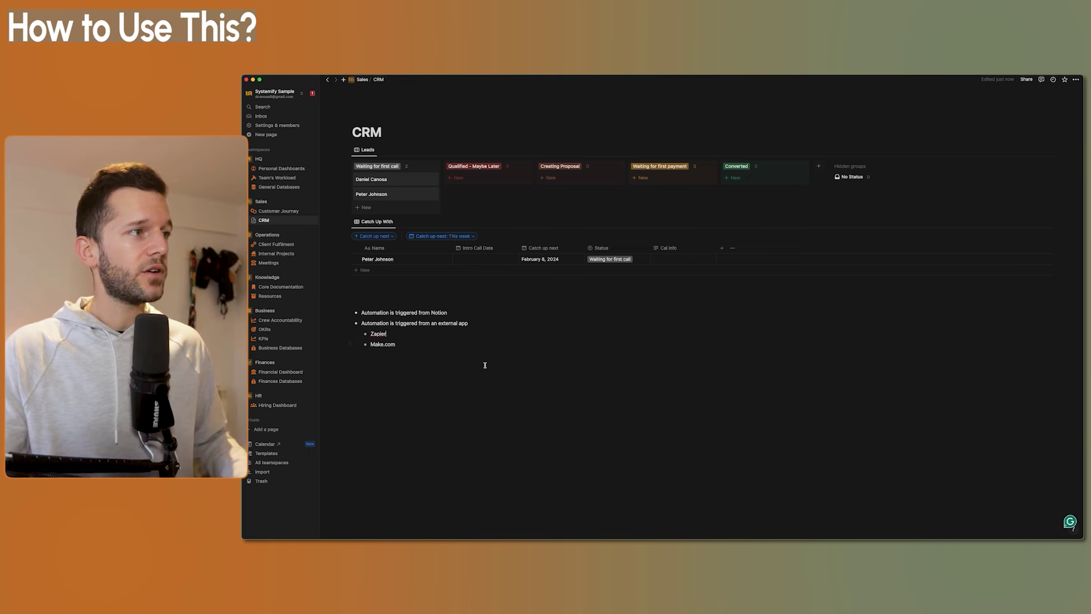
Switch to the Zapier Consulting Zaps folder in the browser
mouse_move(558, 537)
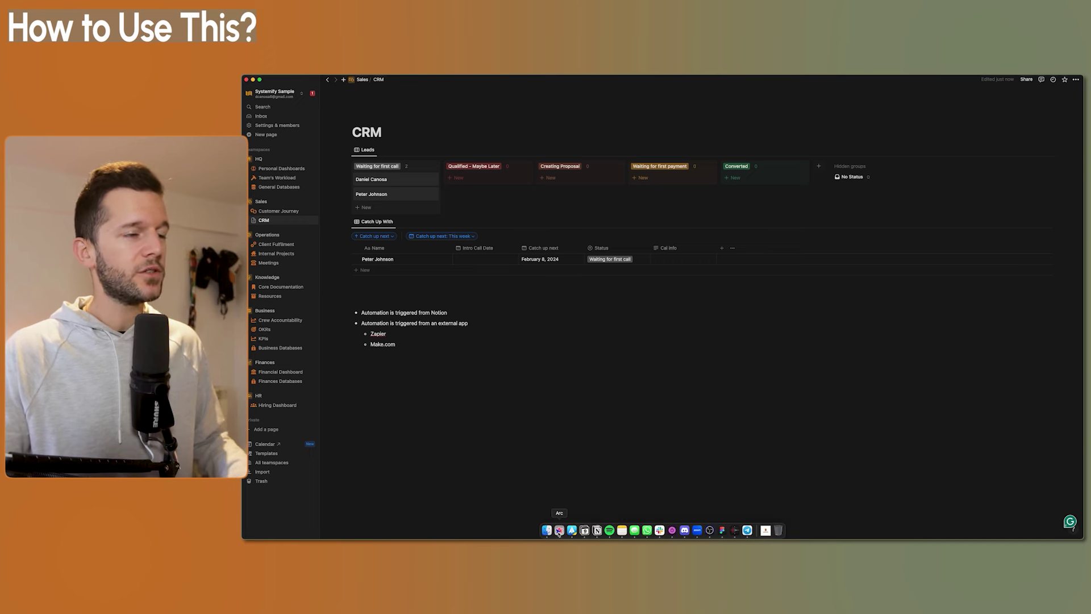
click(559, 530)
key(Return)
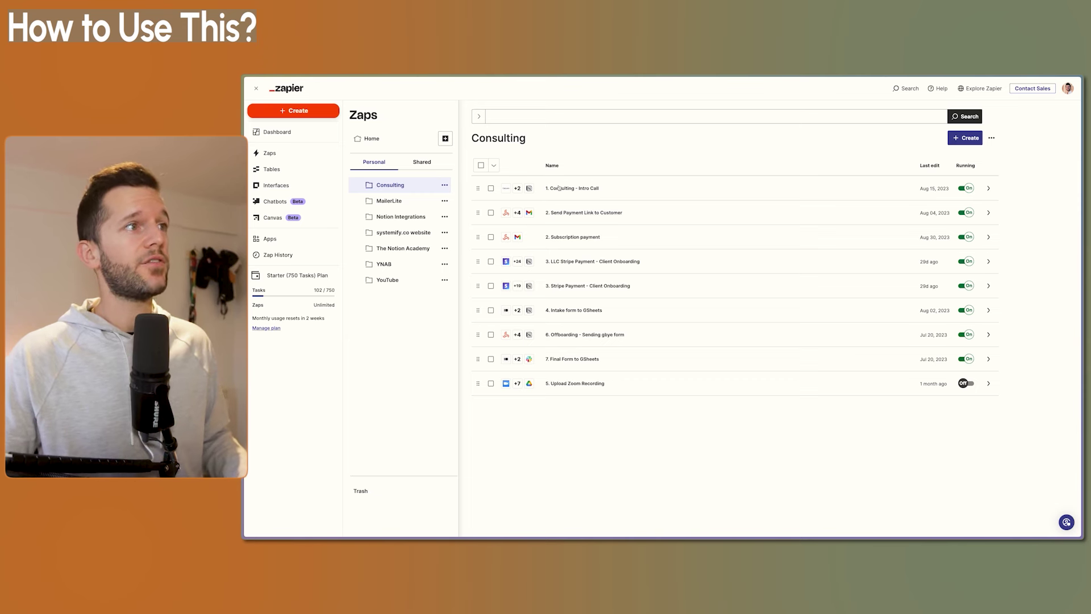
Open the '1. Consulting - Intro Call' Zap from the Consulting folder
click(577, 190)
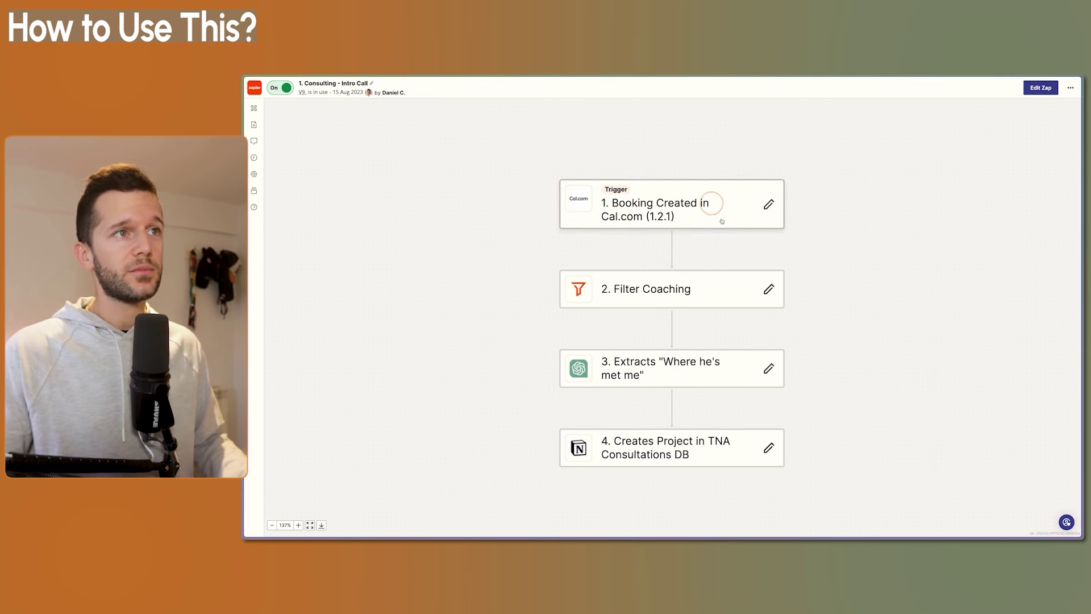
Edit the Intro Call Zap as a draft and test its Cal.com trigger with a booking record
click(712, 204)
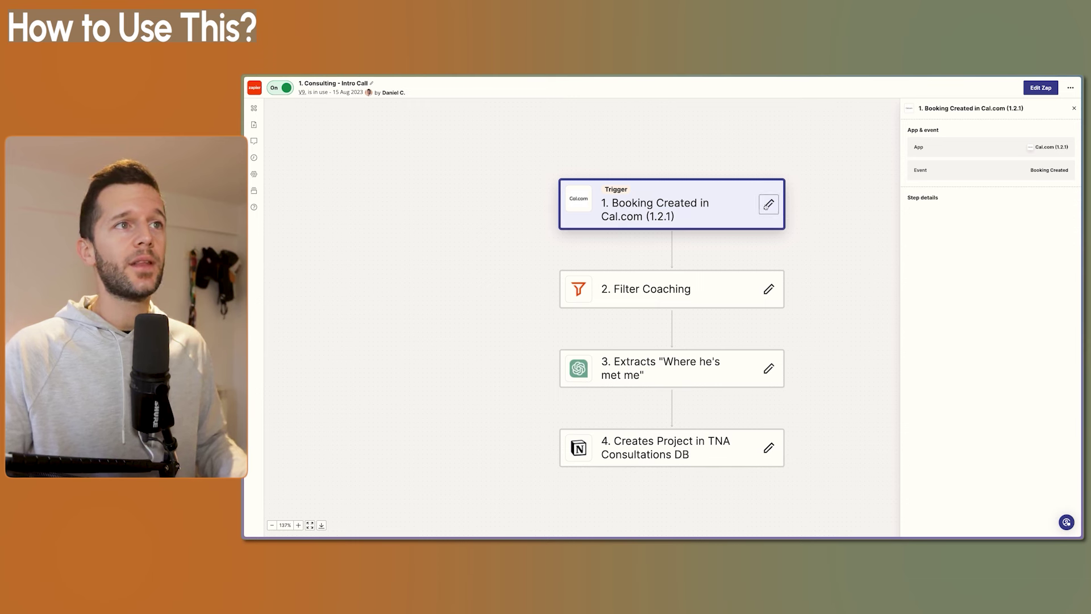
click(768, 205)
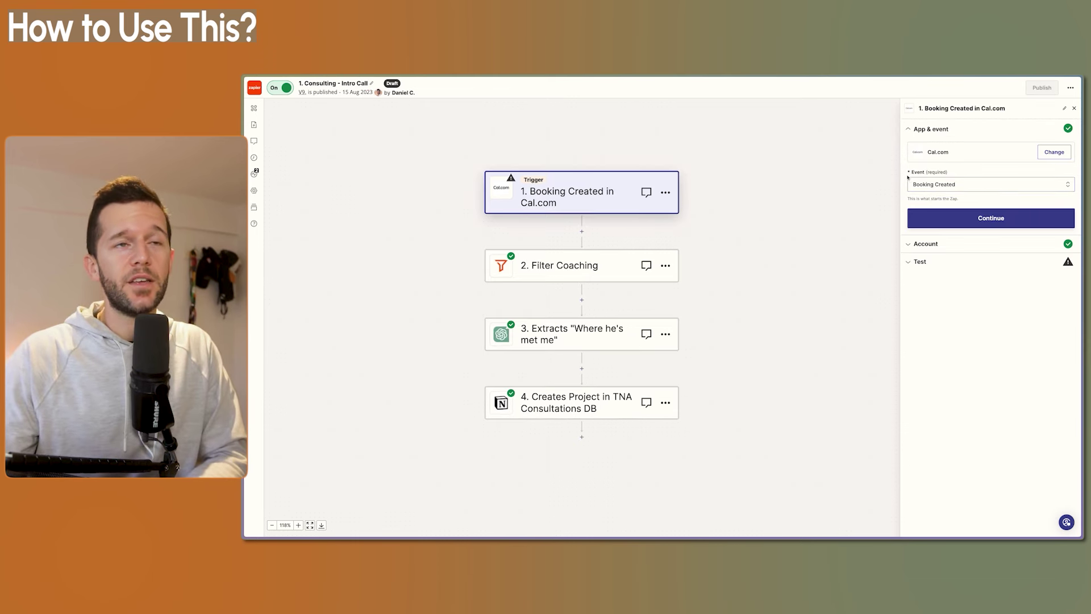
click(932, 217)
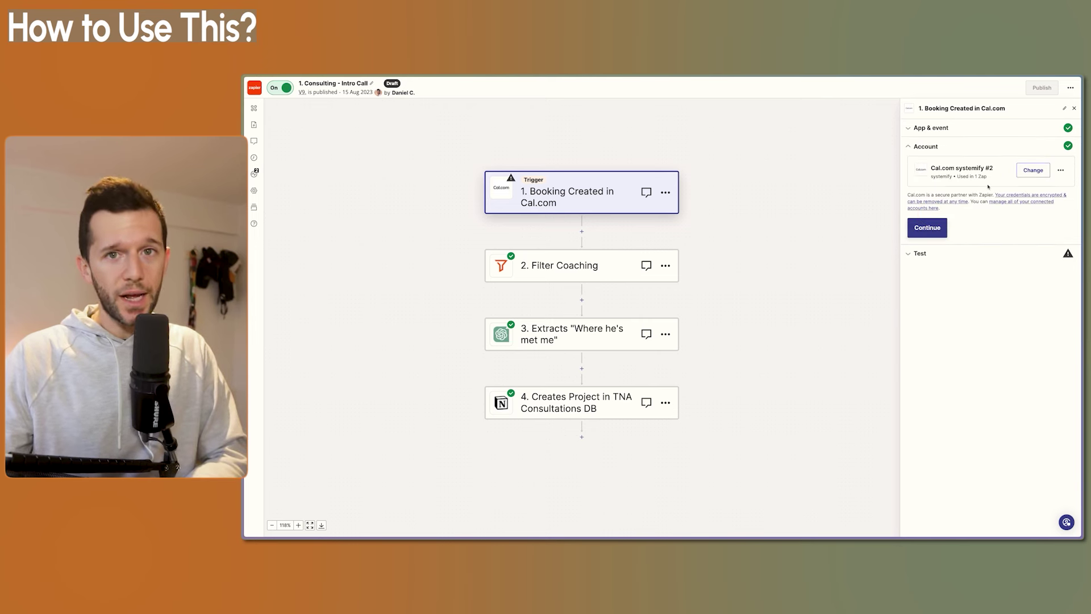
click(932, 227)
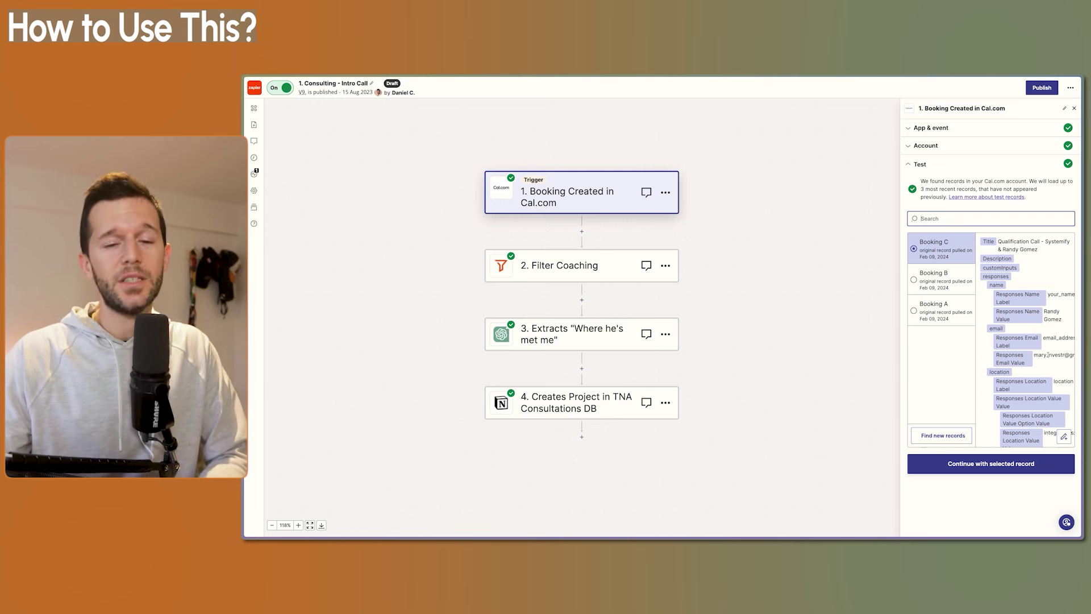
click(995, 465)
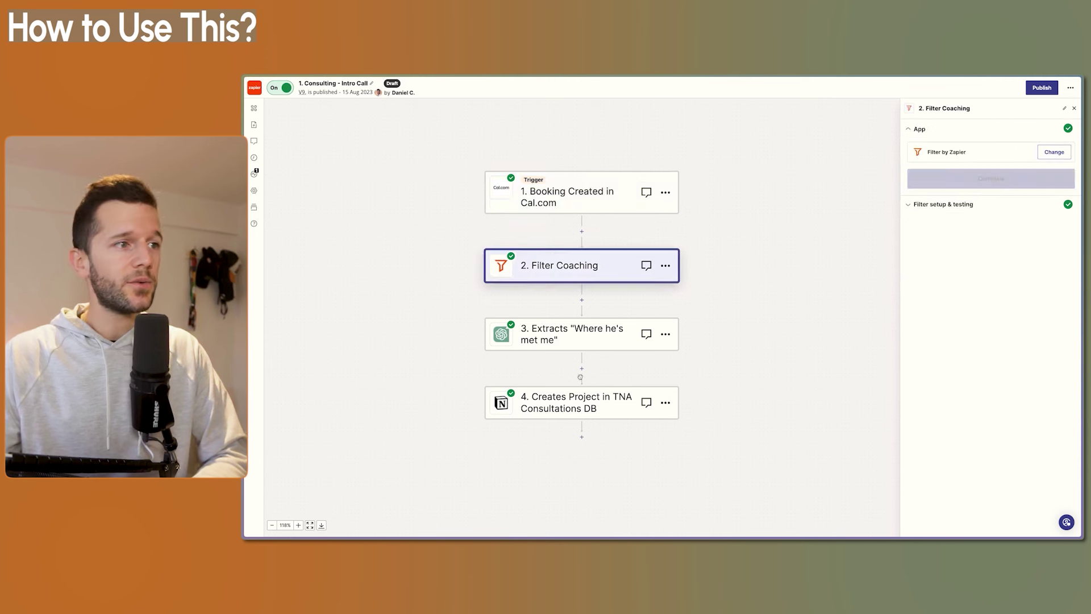
click(554, 405)
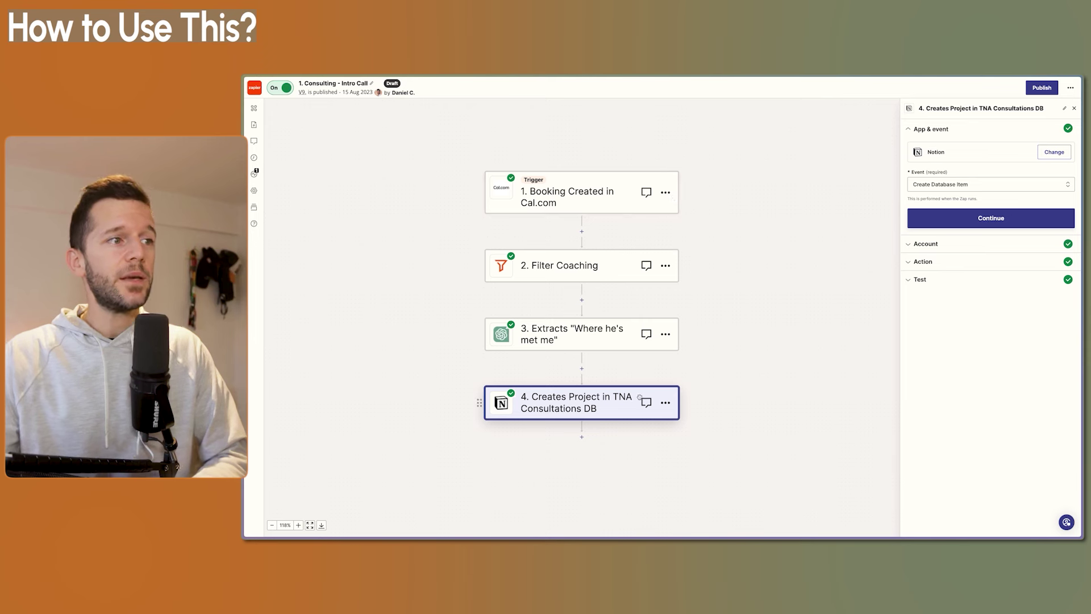
Confirm the Notion step's field mappings and publish the Intro Call Zap as version v10
click(979, 219)
click(927, 239)
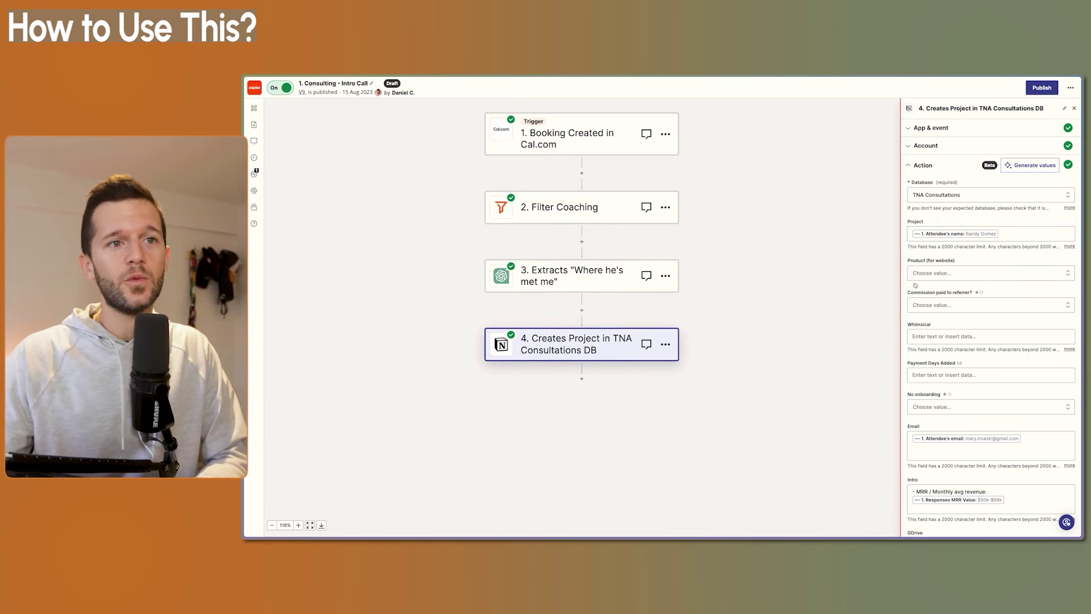
scroll(946, 322, down, 4)
scroll(946, 321, up, 4)
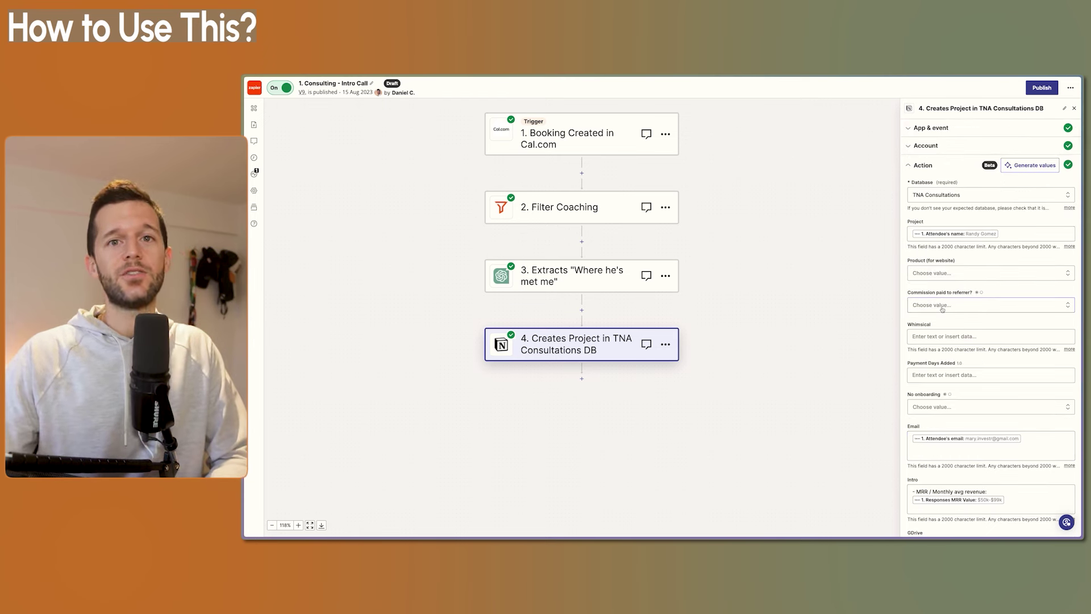
click(1042, 87)
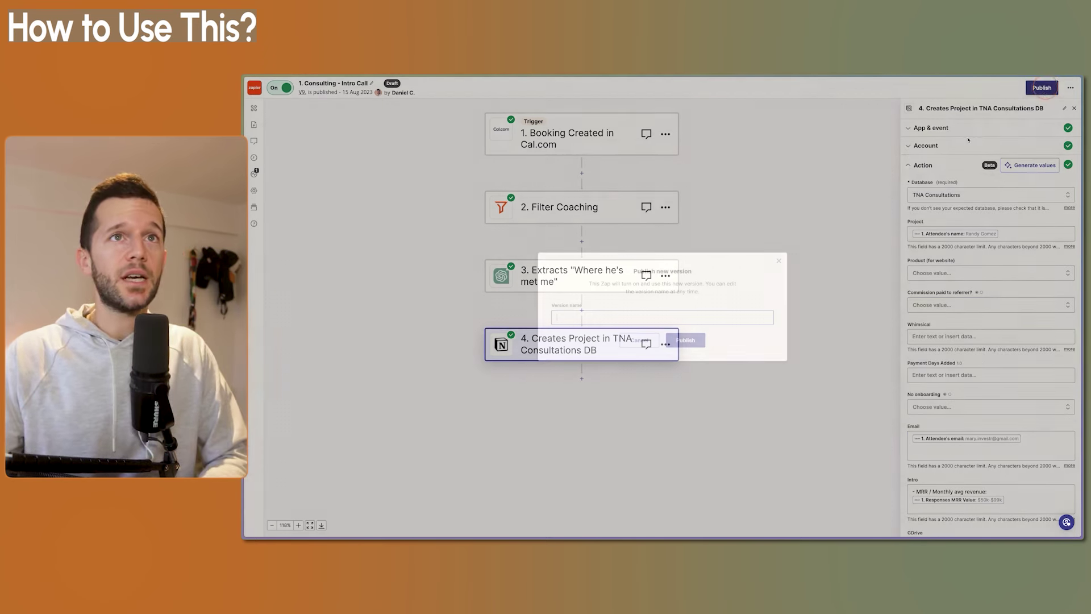
click(698, 341)
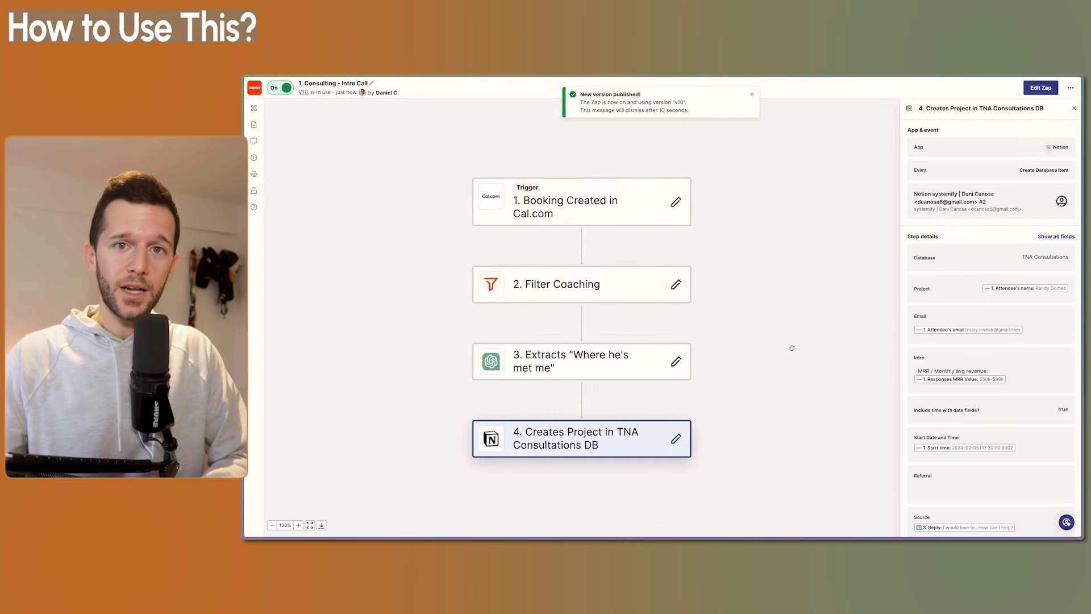
mouse_move(684, 533)
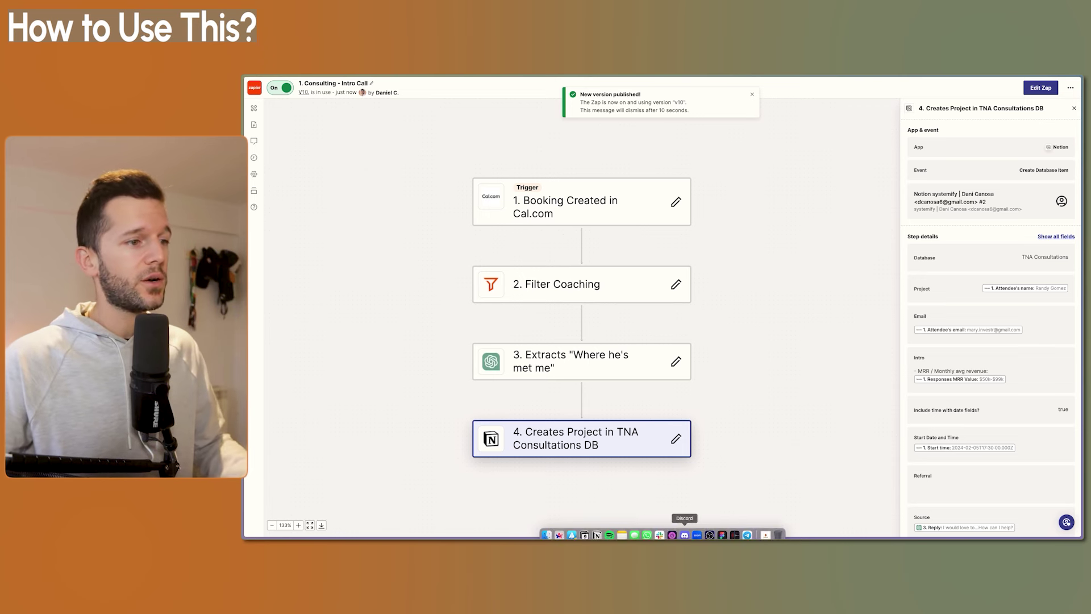
click(597, 530)
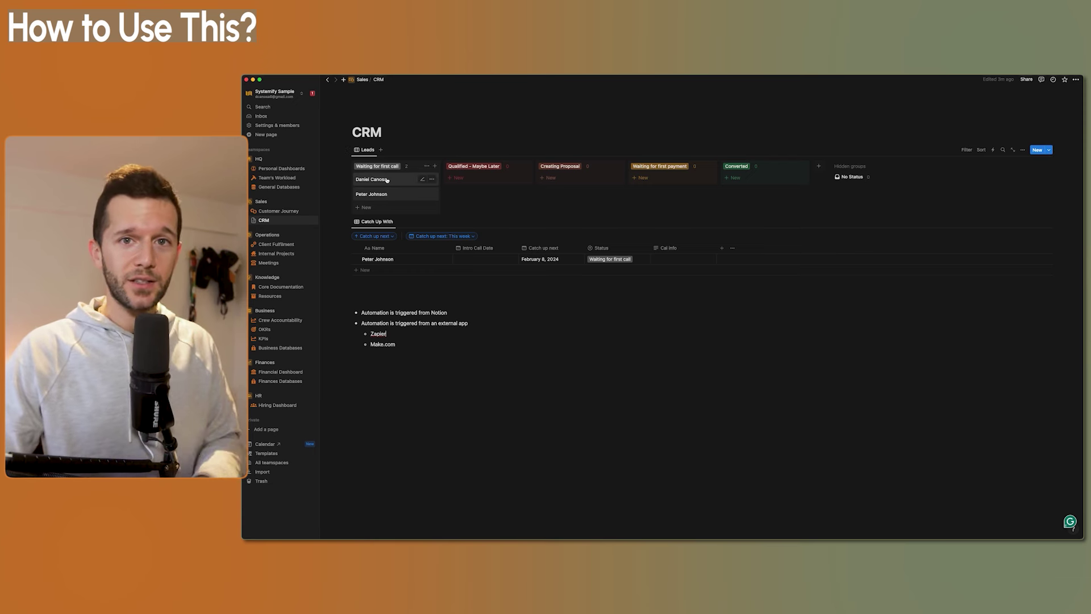
click(387, 180)
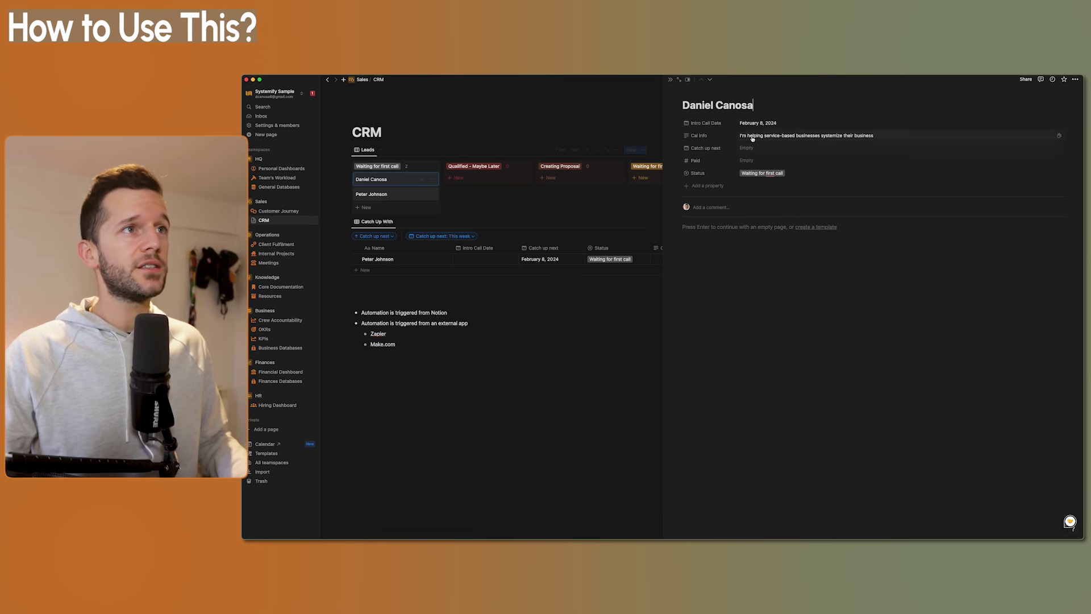
click(751, 336)
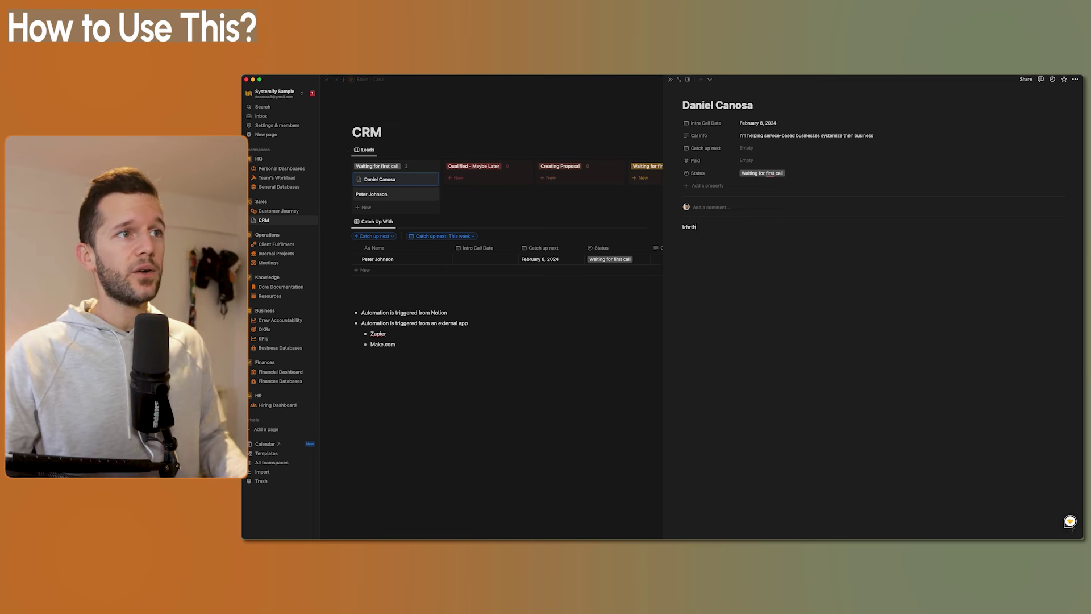
drag(759, 282, 698, 219)
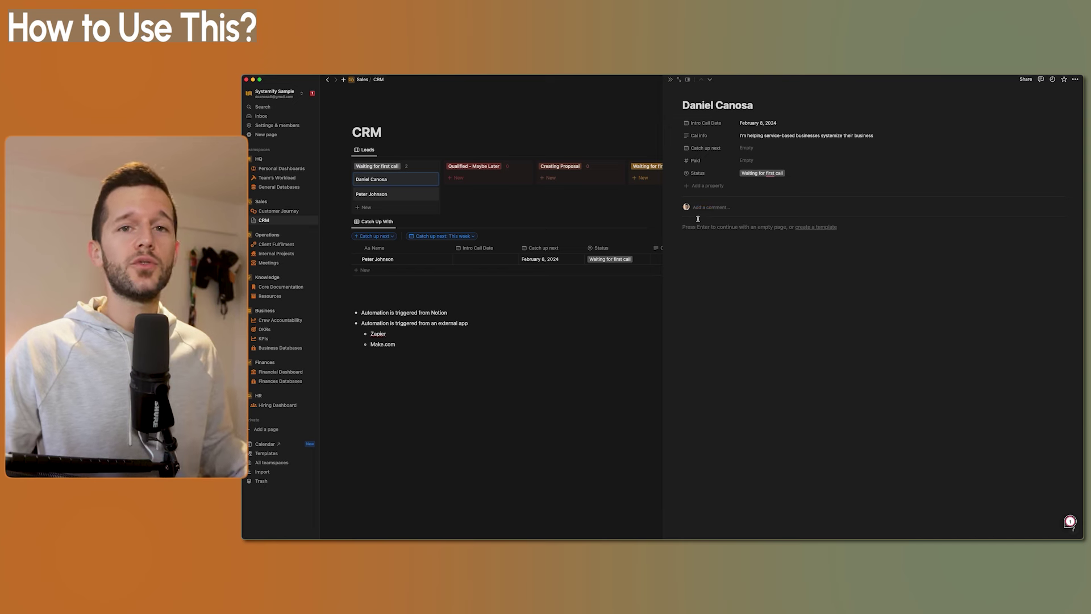
key(Escape)
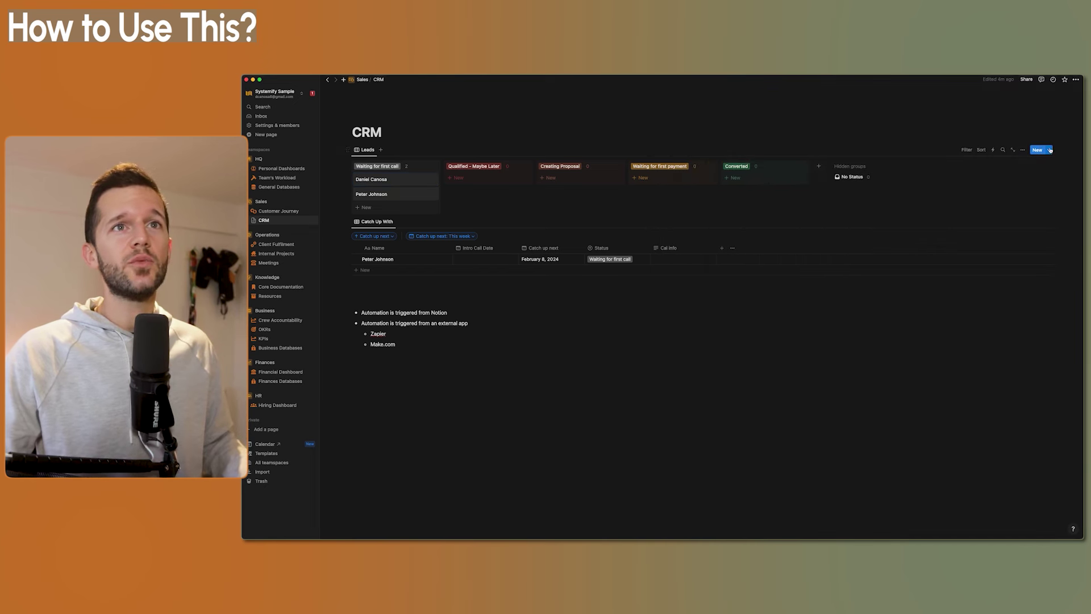
Create a 'New Lead' CRM template containing an Intro Call Notes heading
click(1049, 150)
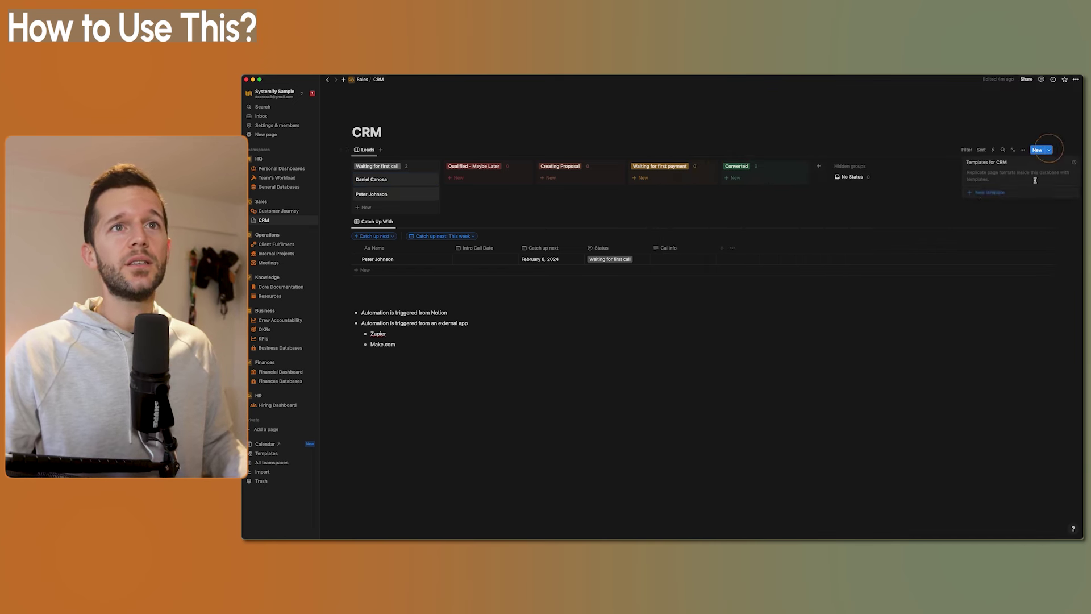
click(998, 194)
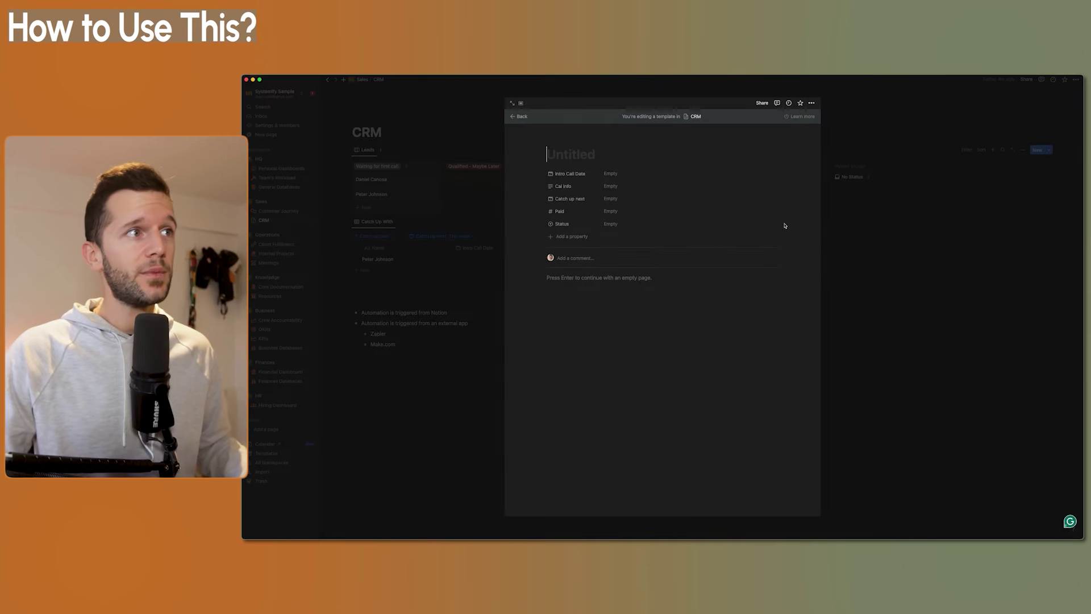
text(New Lead)
text(Intro Call Notes)
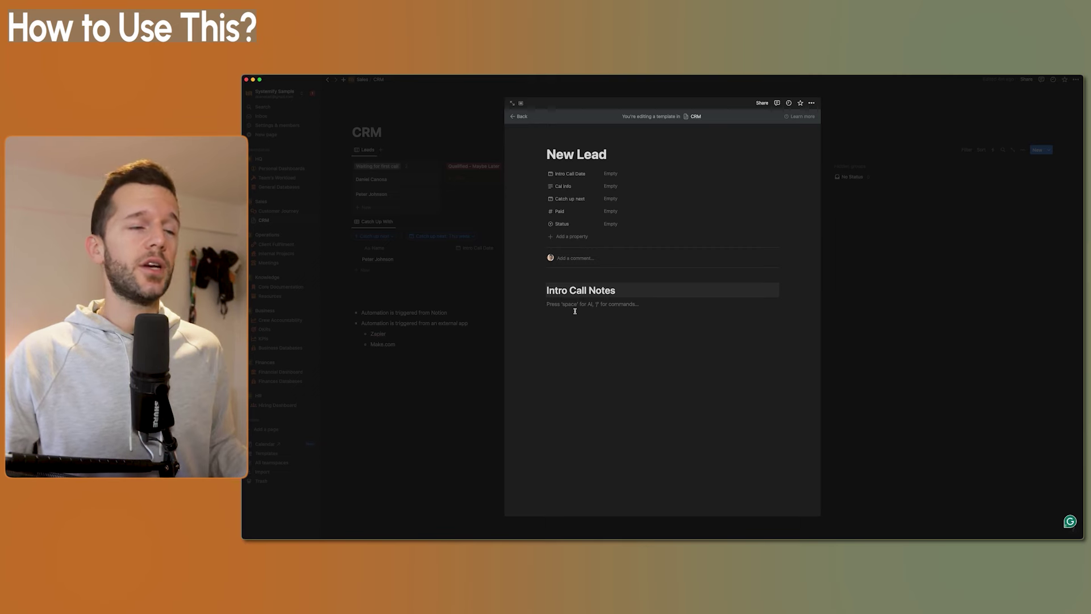
key(Escape)
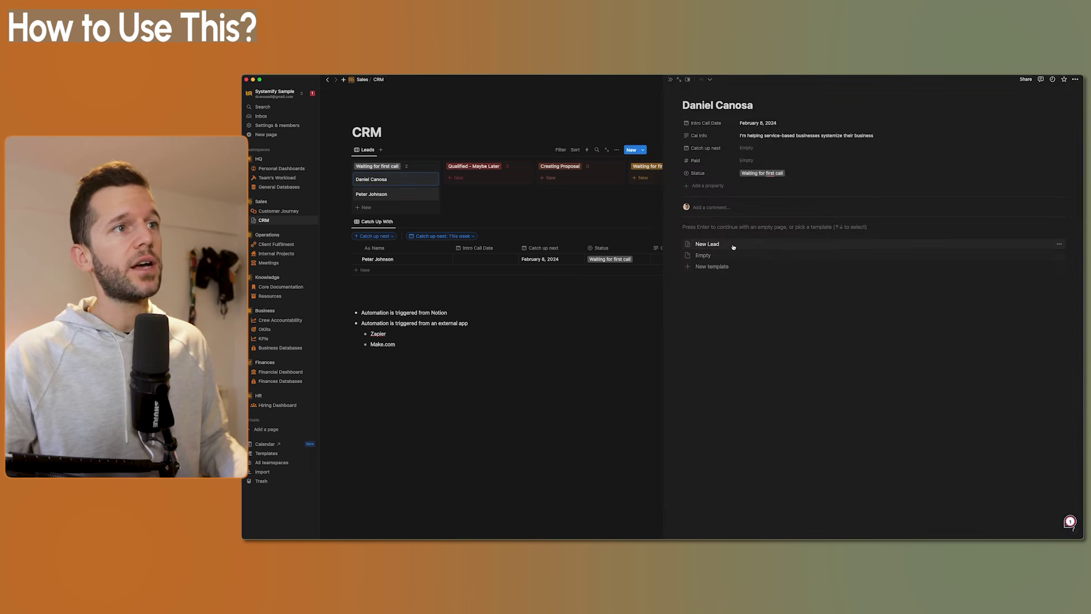
Apply the New Lead template, paste placeholder notes under Intro Call Notes, and move Status to the top
click(722, 245)
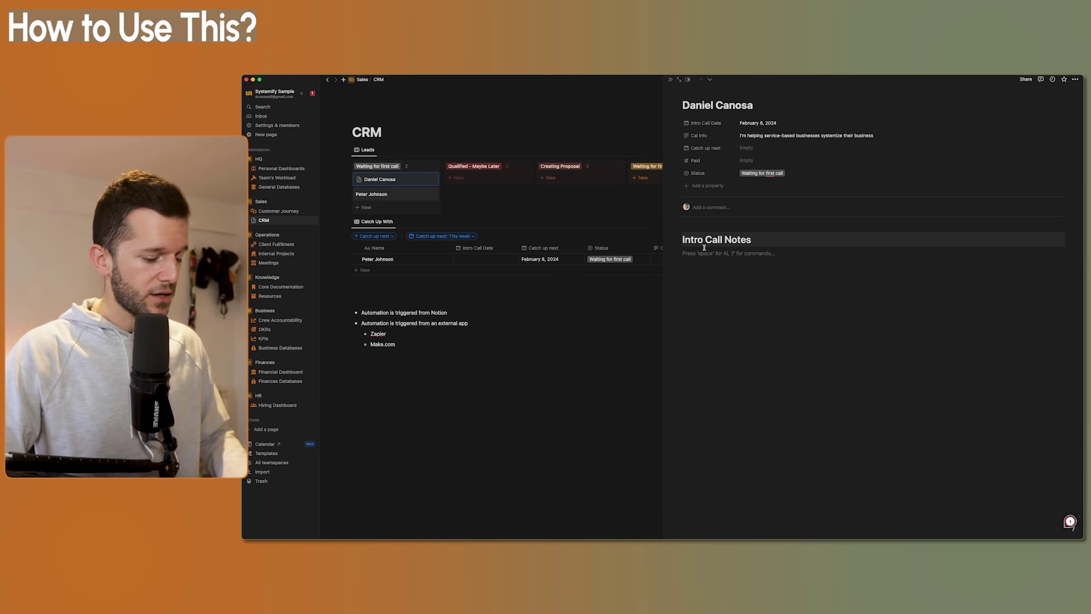
text(Lorem ipsum dolor sit amet, consectetur adipiscing elit. Curabitur eu elementum mi. Duis varius iaculis nisl, non porta lacus maximus ac. Integer at tellus scelerisque, vestibulum lectus in, pharetra neque. Pellentesque ac nisl venenatis, tempor ex eget, dignissim lorem. In hac habitasse platea dictumst. Duis laoreet finibus lacus, nec pharetra turpis ullamcorper ut. Vivamus vel dui ac tellus ornare ullamcorper ac quis sapien. Integer tincidunt, lectus nec mollis rutrum, turpis ipsum dignissim eros, vel rhoncus nisl ex eget nunc. Nunc laoreet ornare cursus. Aenean malesuada, dolor vitae vehicula iaculis, sem urna ultricies lorem, id sodales augue dui vel massa.)
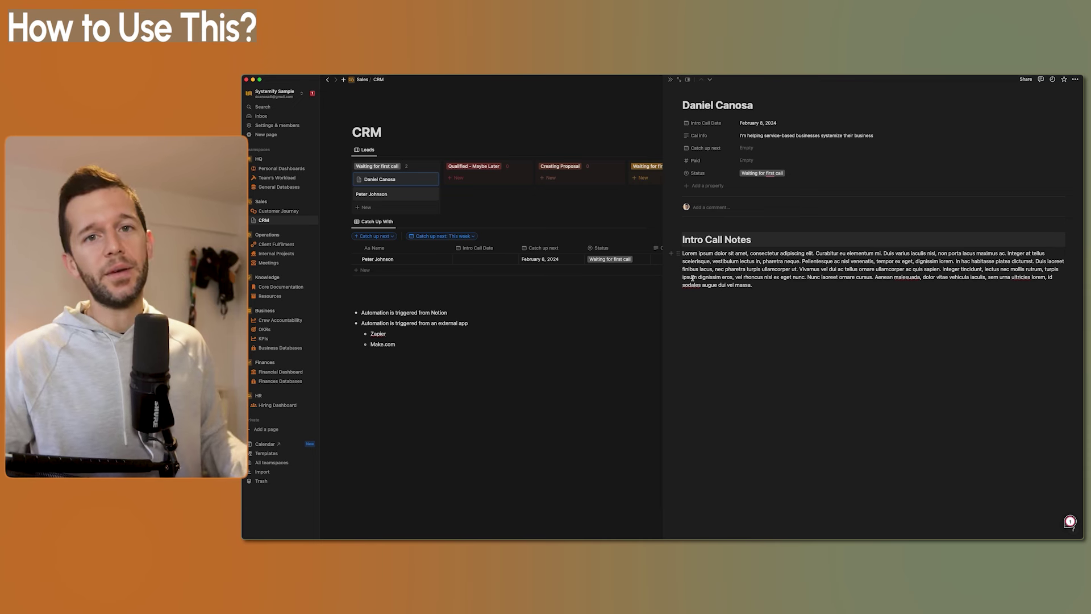
drag(672, 173, 679, 122)
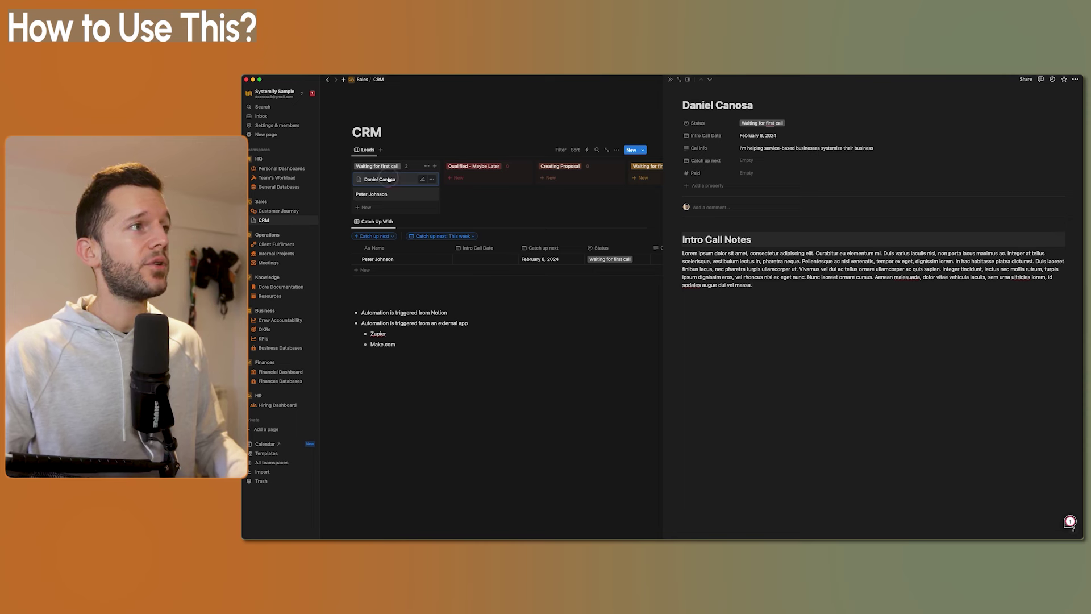
Move the lead to Qualified - Maybe Later and set Catch up next to February 13, 2024
drag(392, 180, 486, 180)
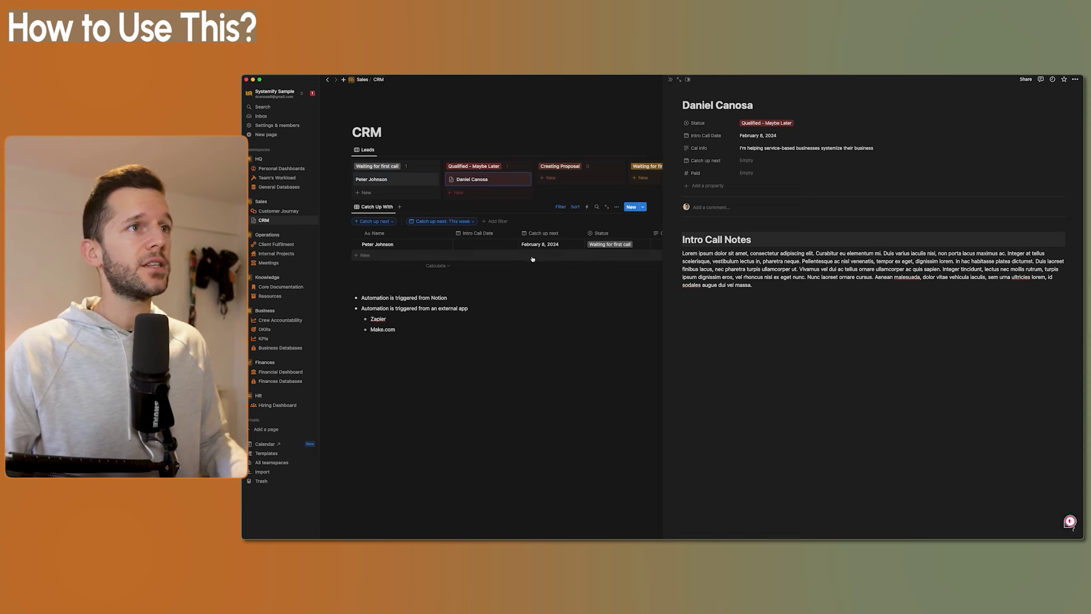
click(747, 160)
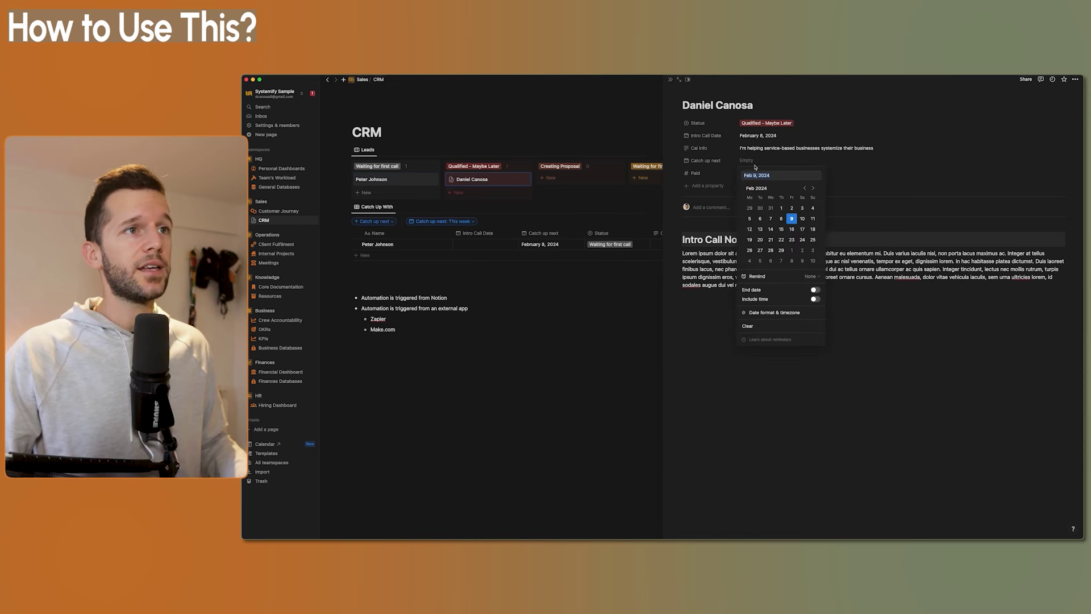
click(760, 229)
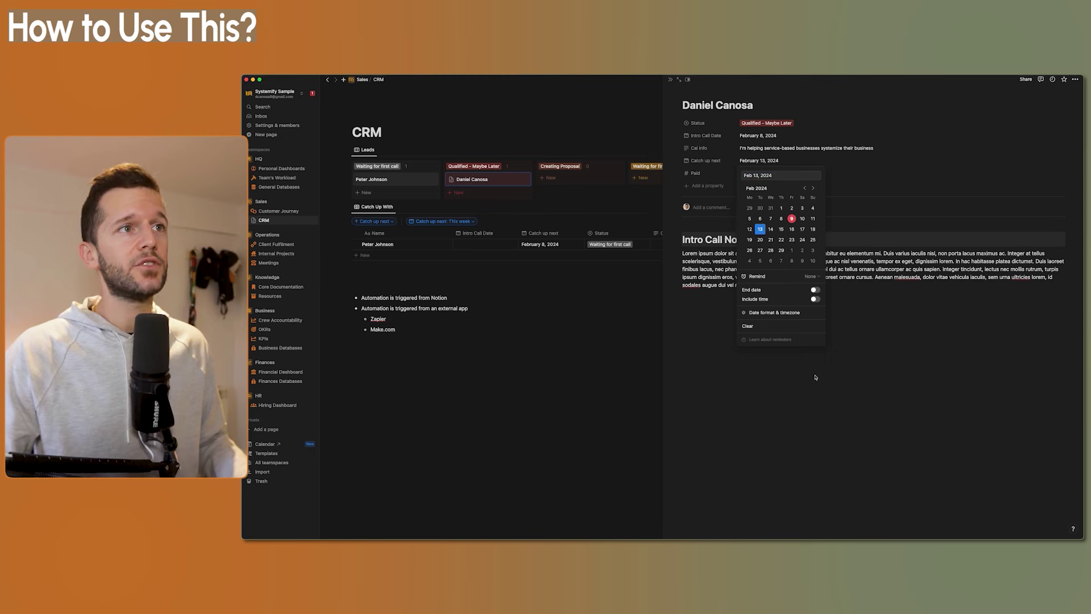
click(868, 281)
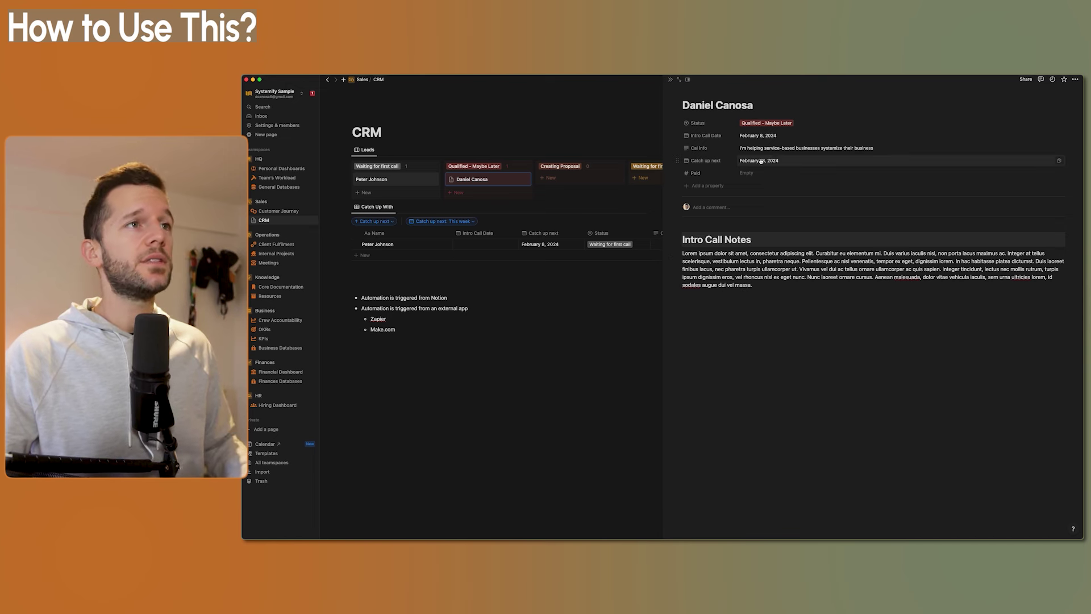
click(670, 79)
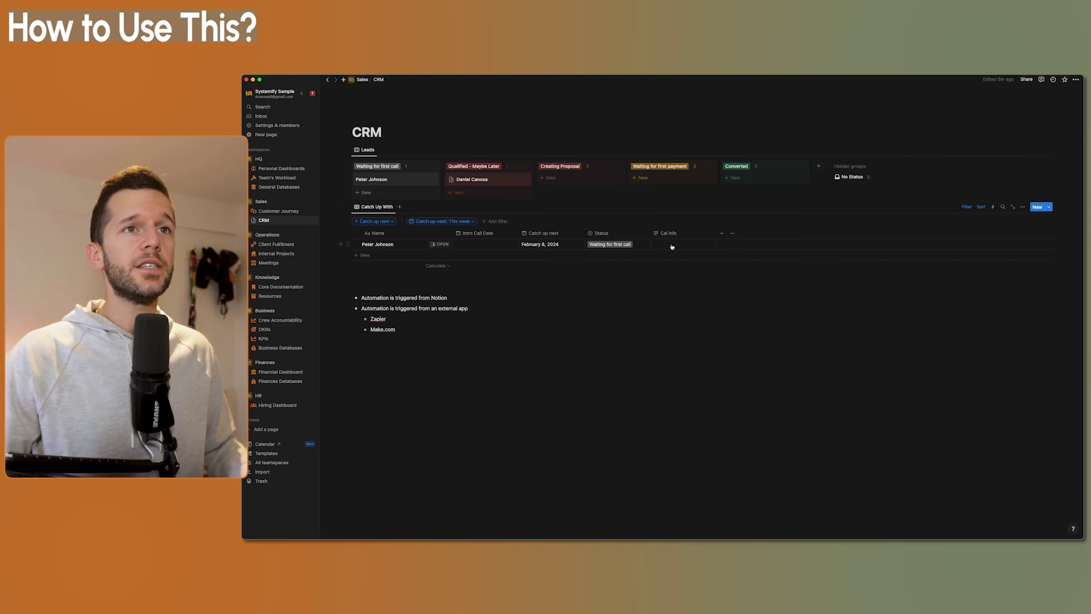
Add a Status filter for Qualified - Maybe Later to Catch Up With and save it for everyone
click(496, 221)
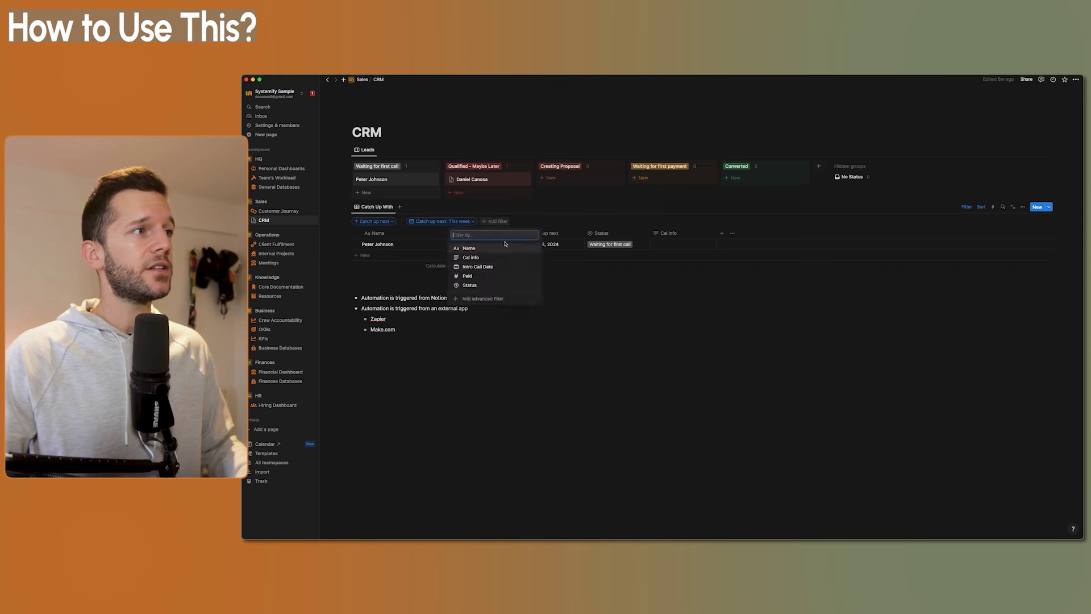
click(470, 285)
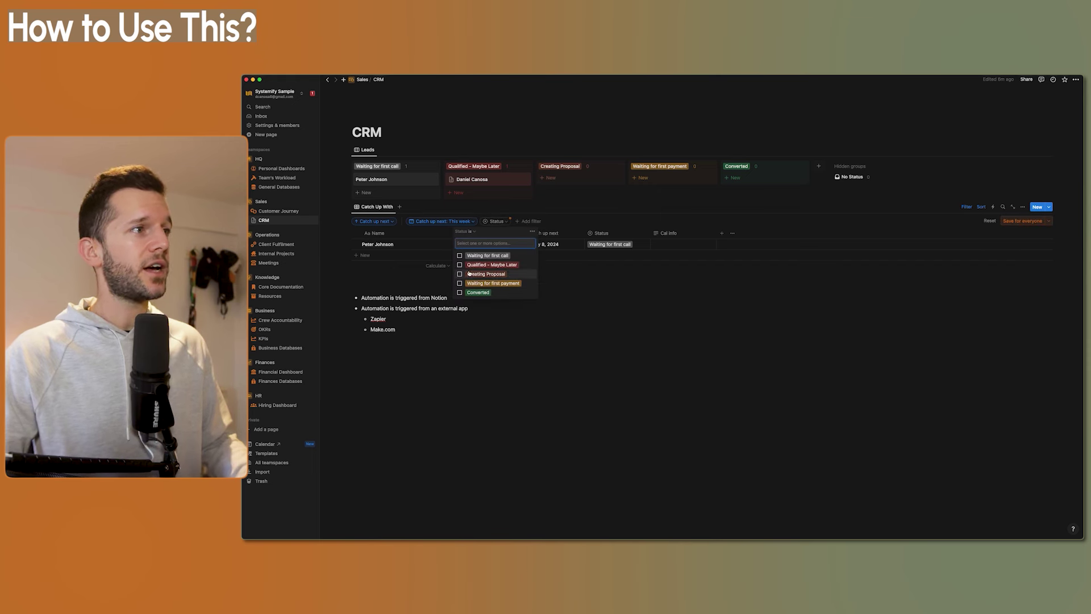
click(473, 265)
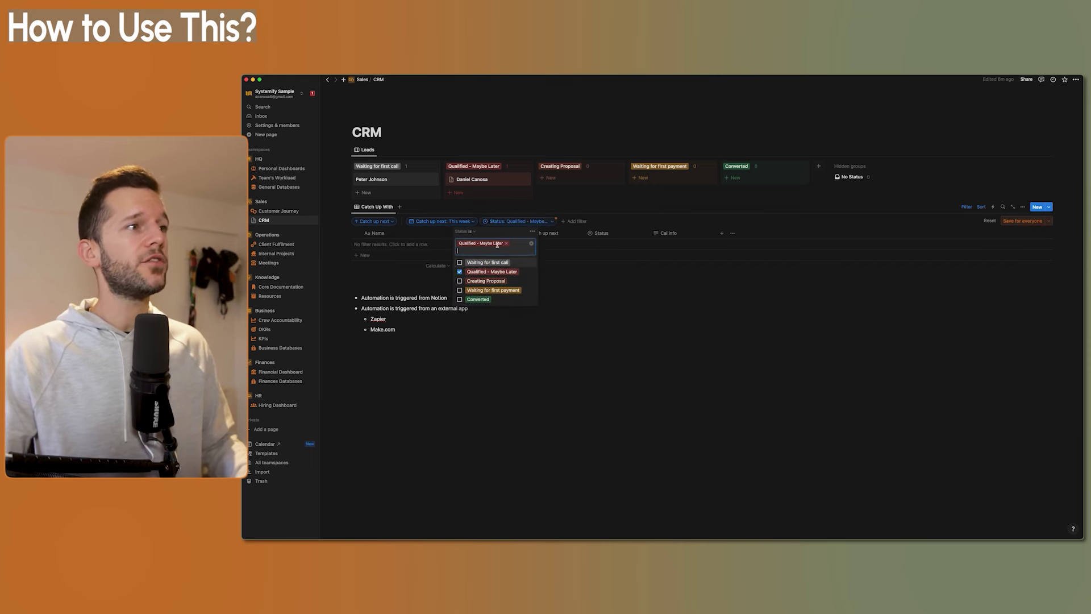
click(1023, 221)
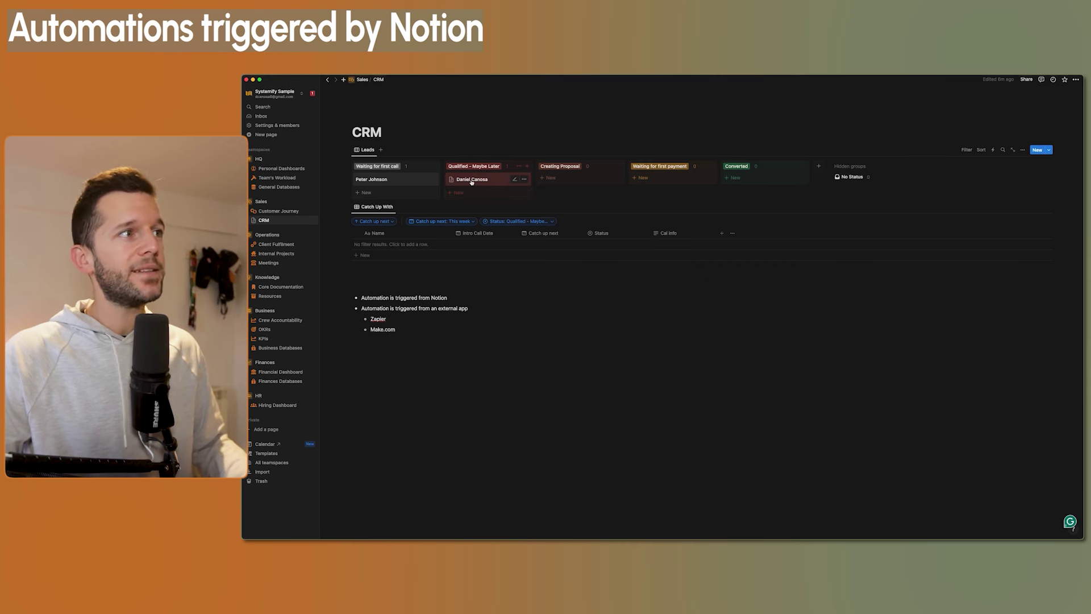
Add an empty Email property from the lead's page, then close the side peek
drag(471, 182, 486, 178)
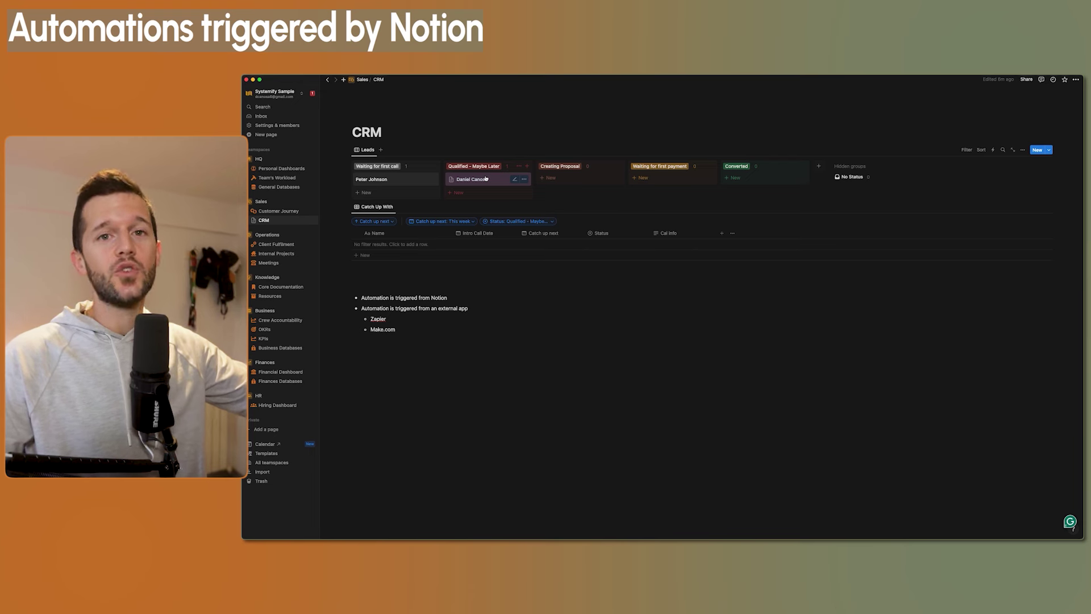
click(486, 178)
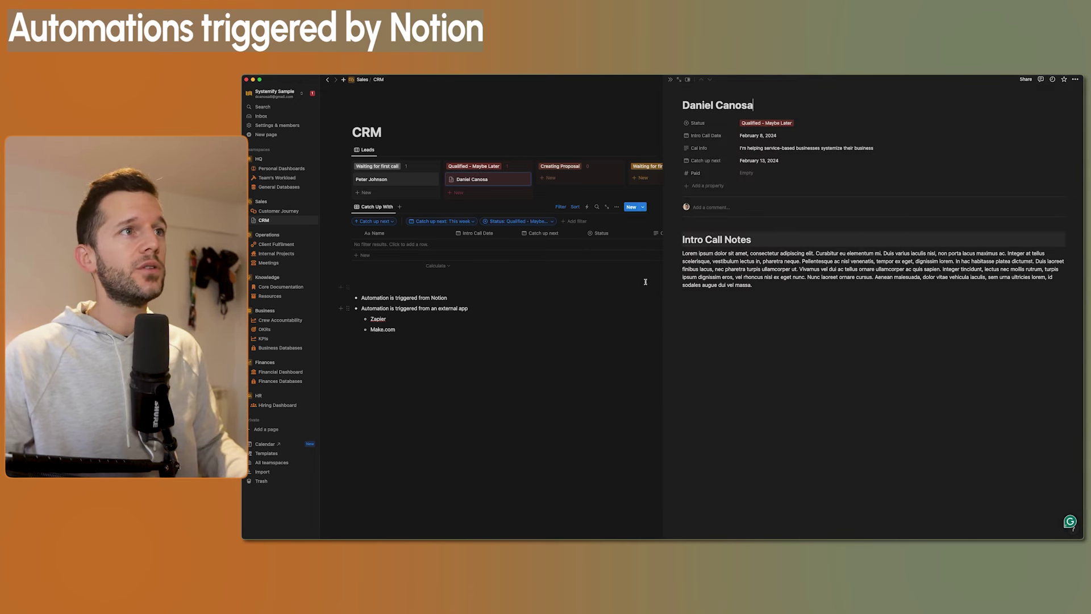
click(711, 186)
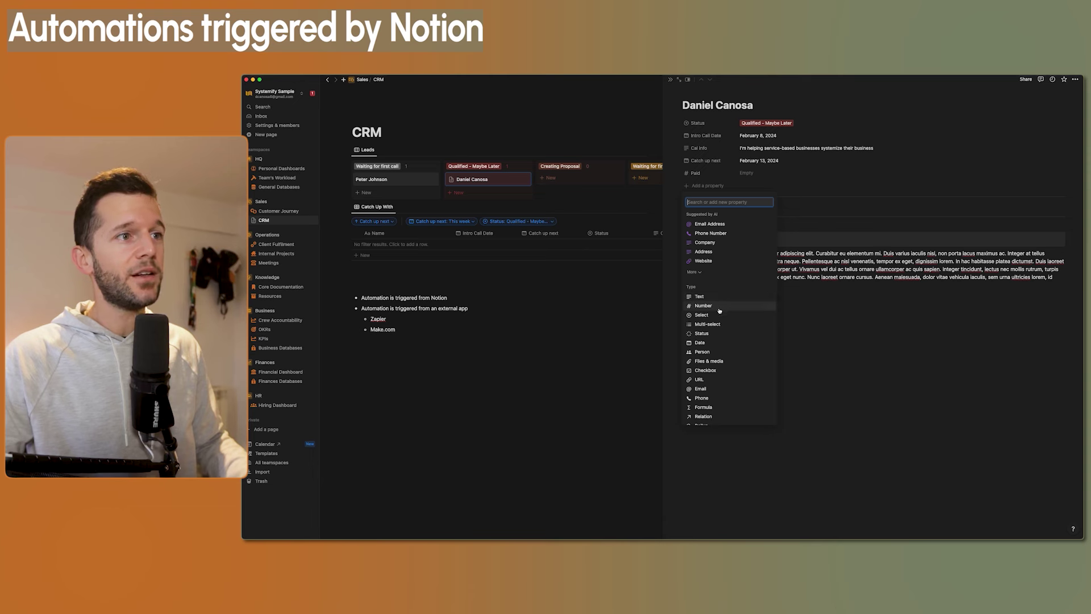
click(705, 389)
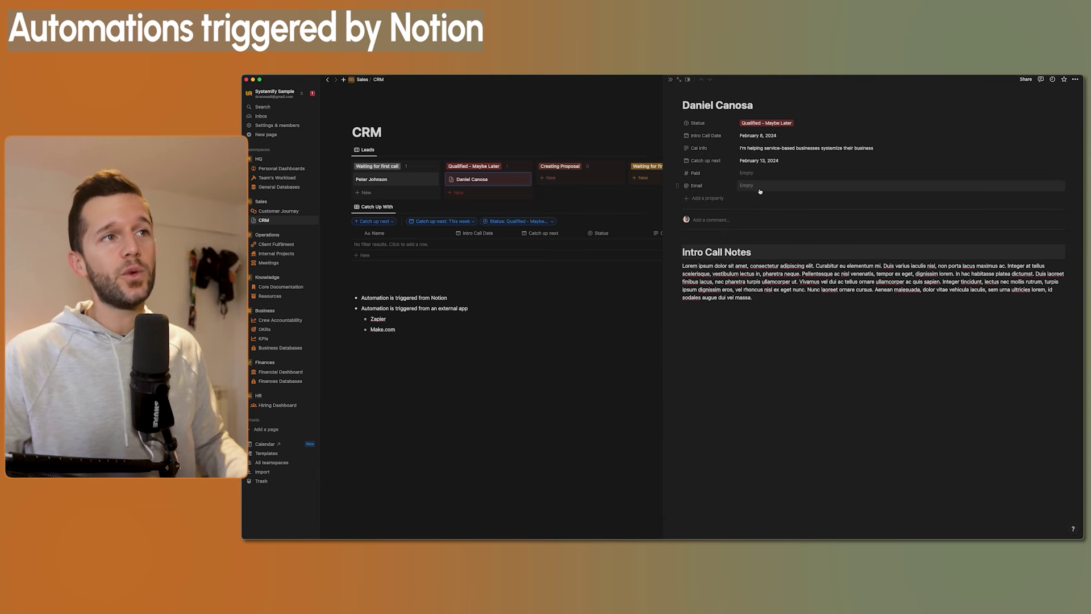
click(429, 328)
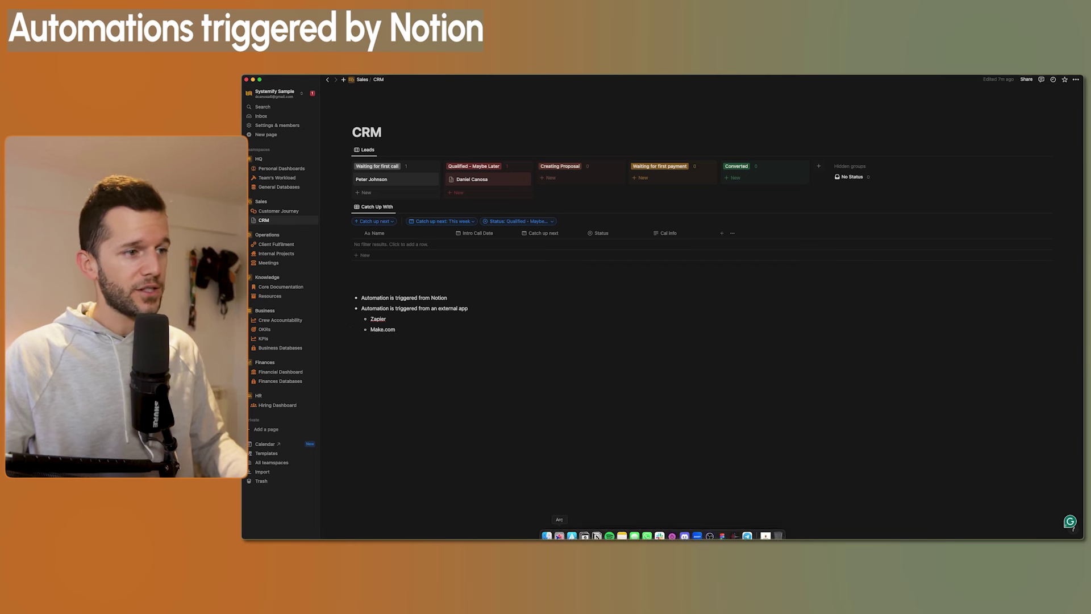
Open eSignatures.io in a new tab, view its contract templates, then return to the dashboard
click(559, 534)
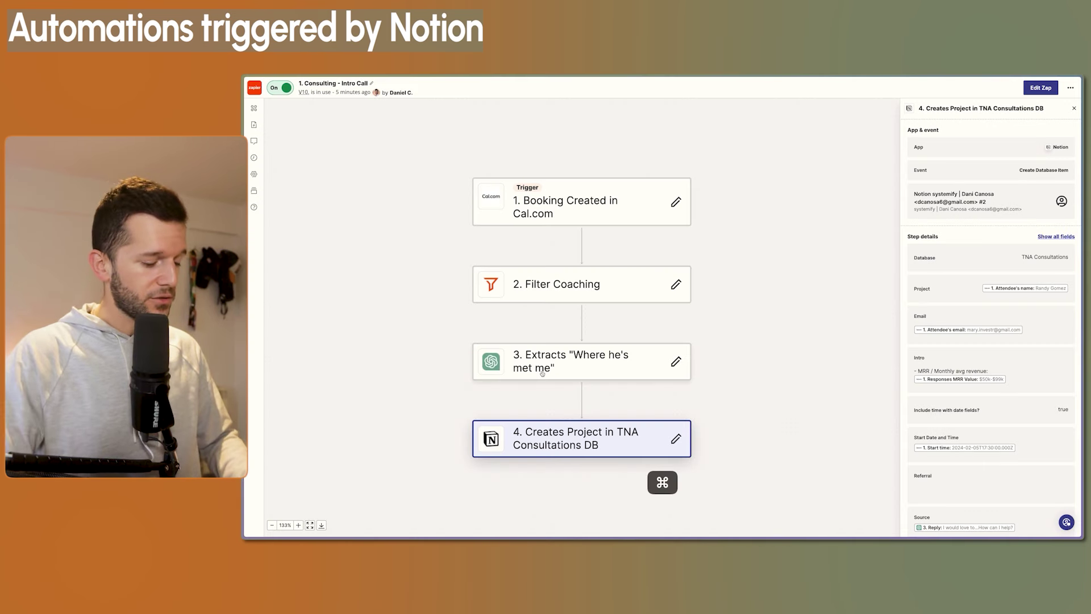
key(super+t)
key(Return)
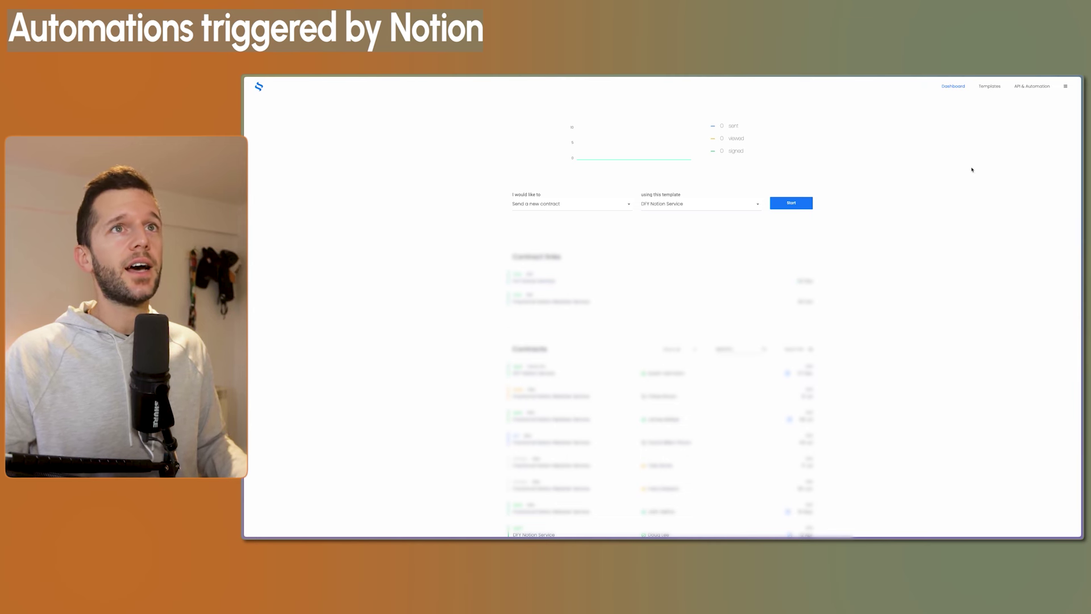
click(992, 87)
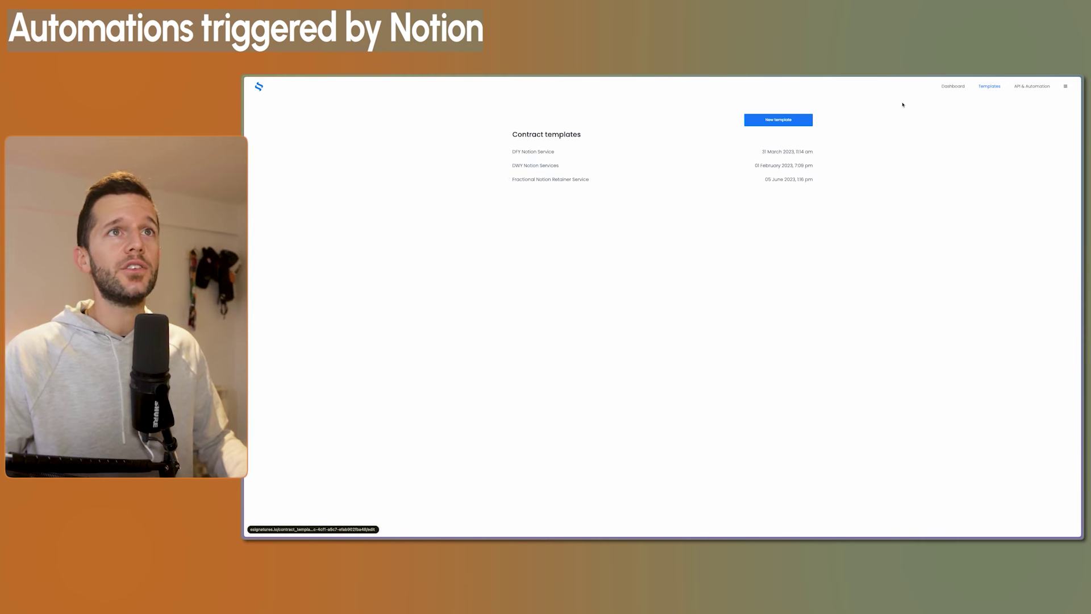
click(953, 86)
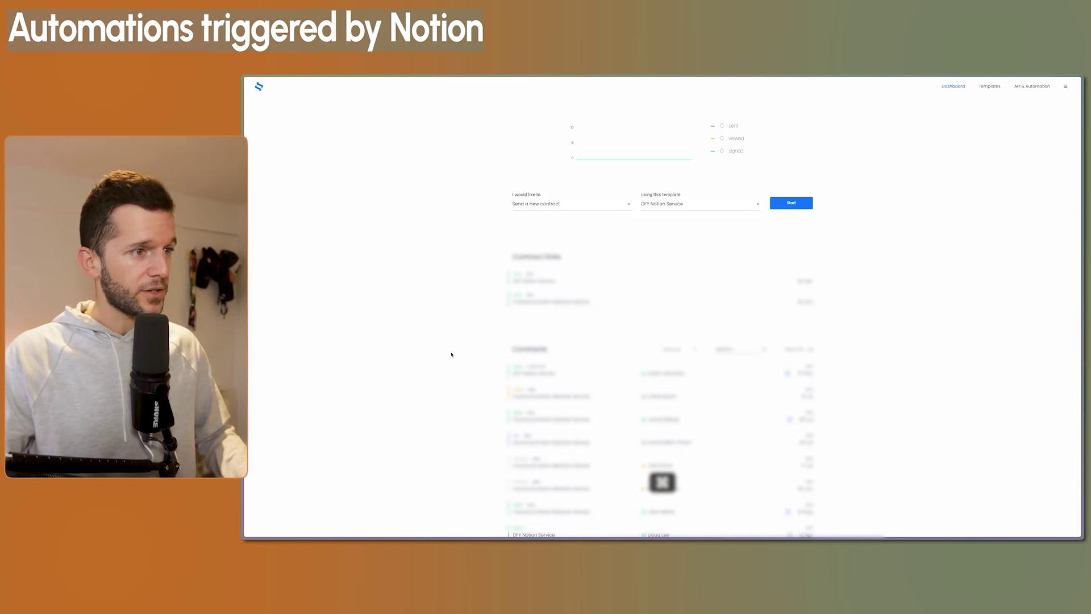
Sign in to make.com to view the Send Client contract scenario, then open the:gist in a new tab
key(super+s)
key(super+l)
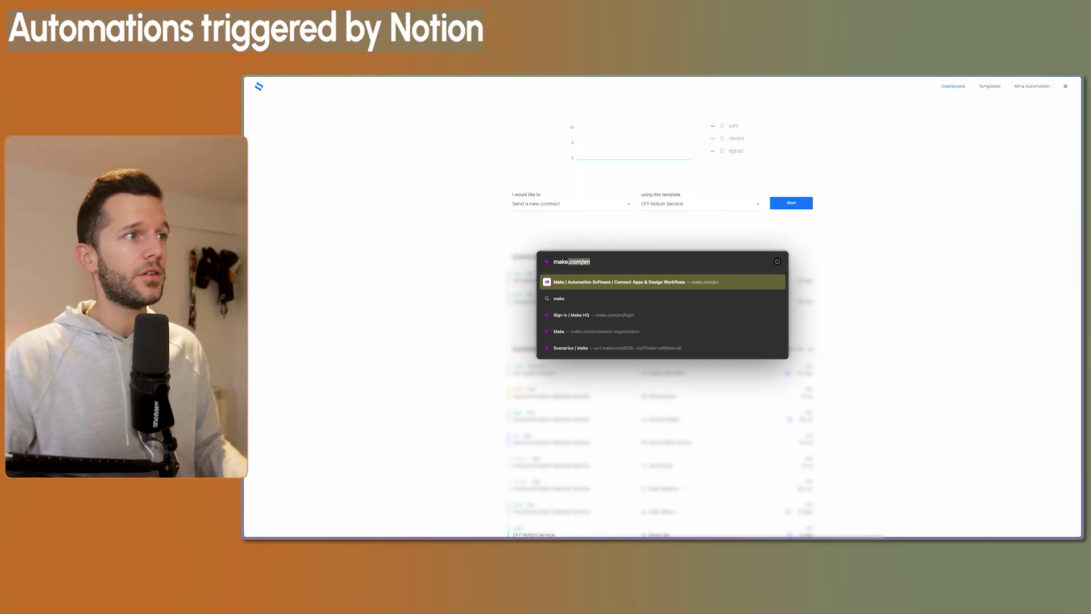
key(Return)
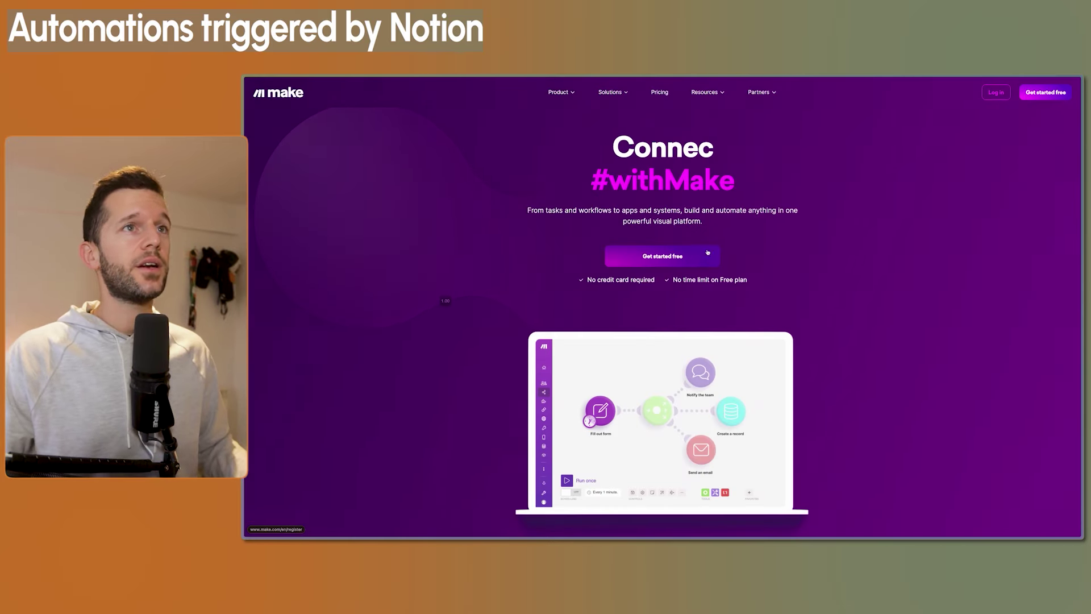
click(992, 92)
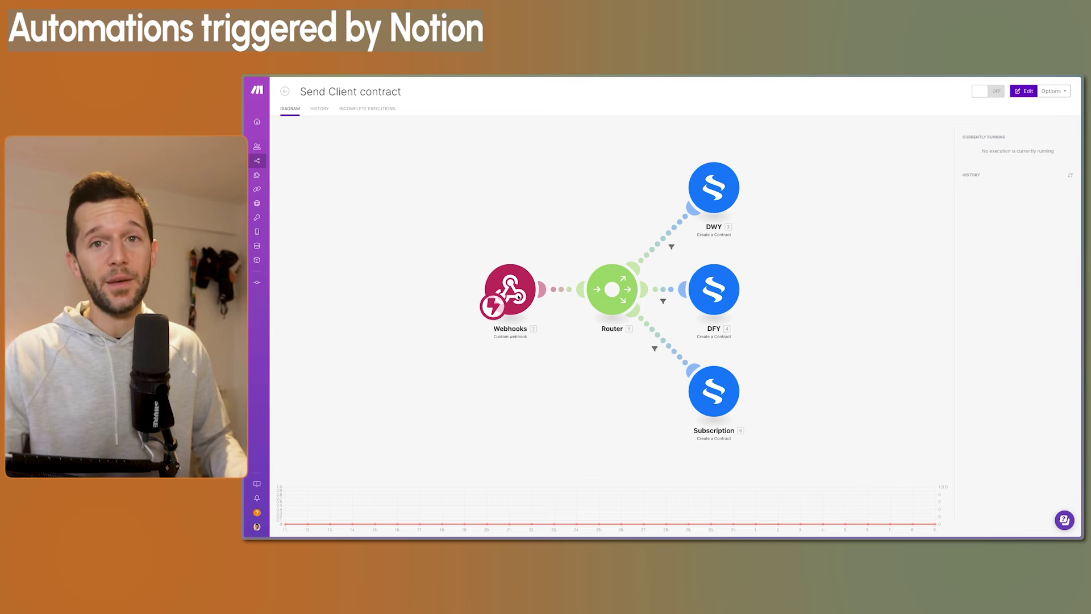
key(super+t)
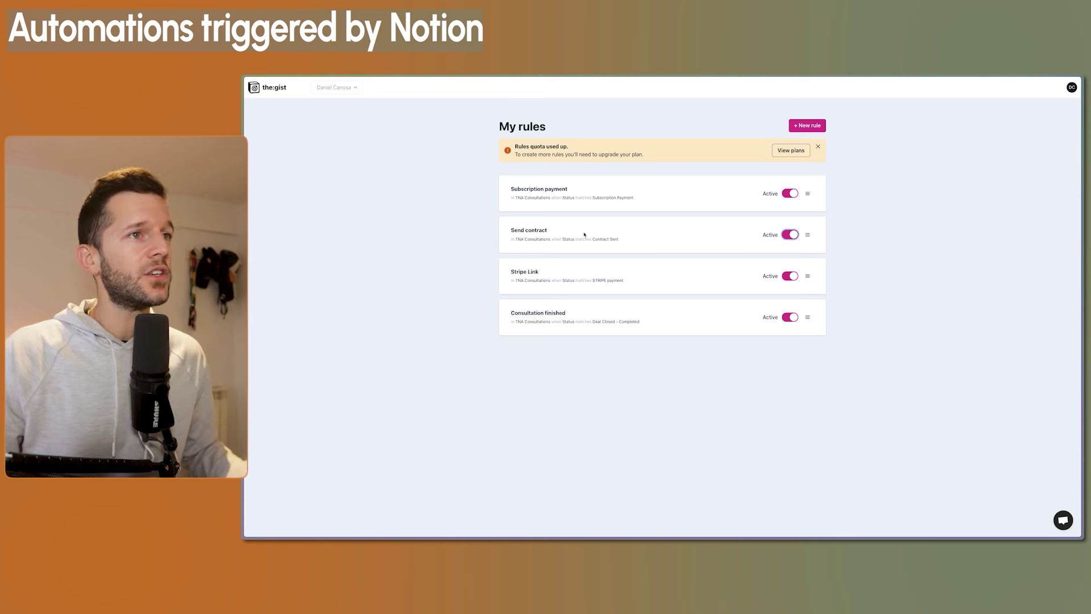
Review the:gist Send contract rule that calls a Make webhook when Status is Contract Sent
click(807, 234)
click(810, 255)
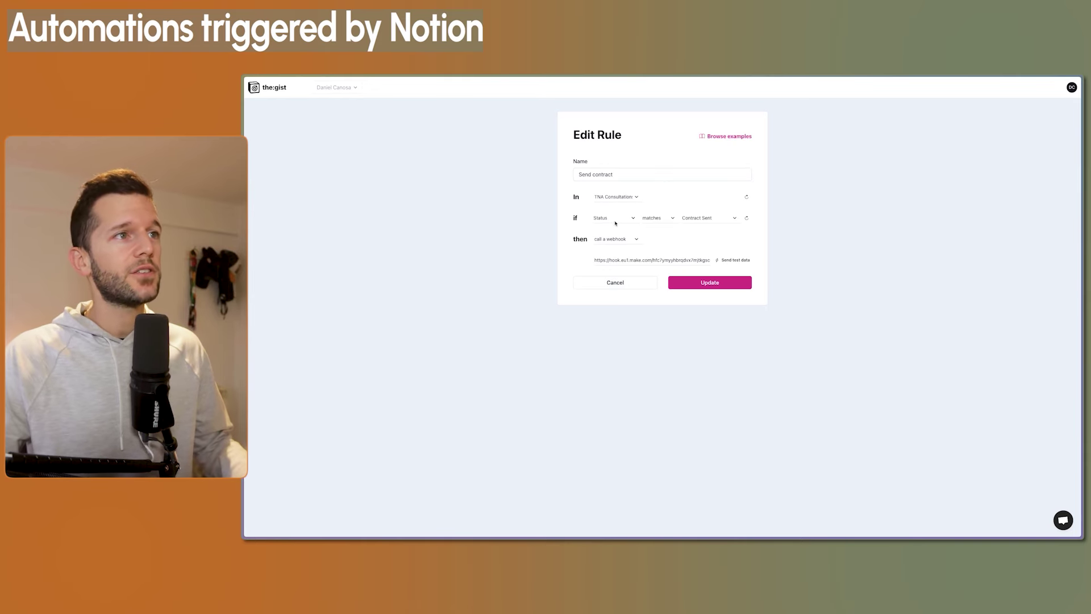
click(597, 524)
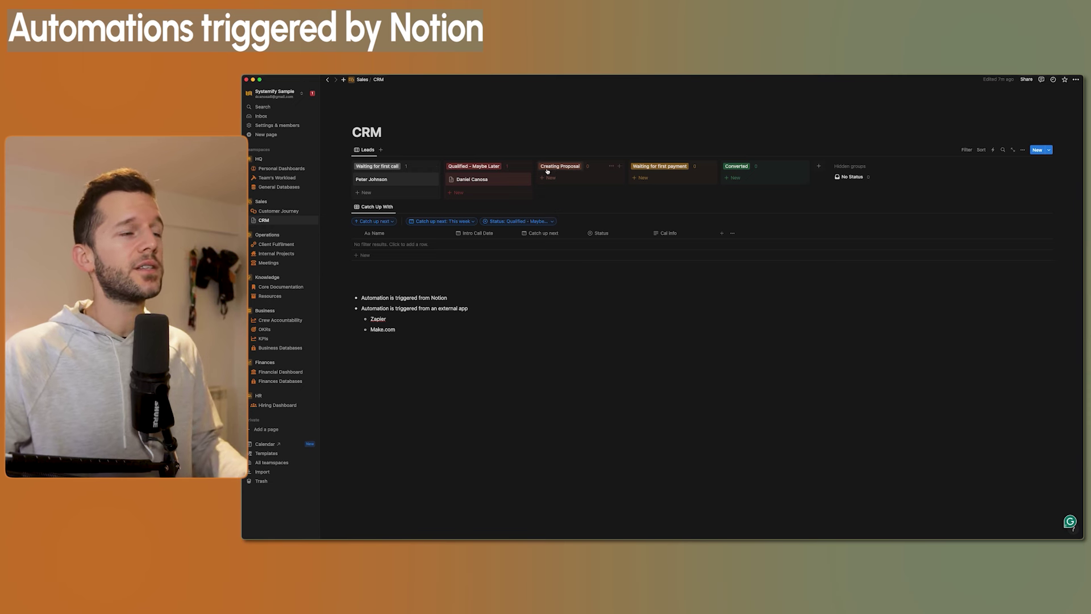
key(super+Tab)
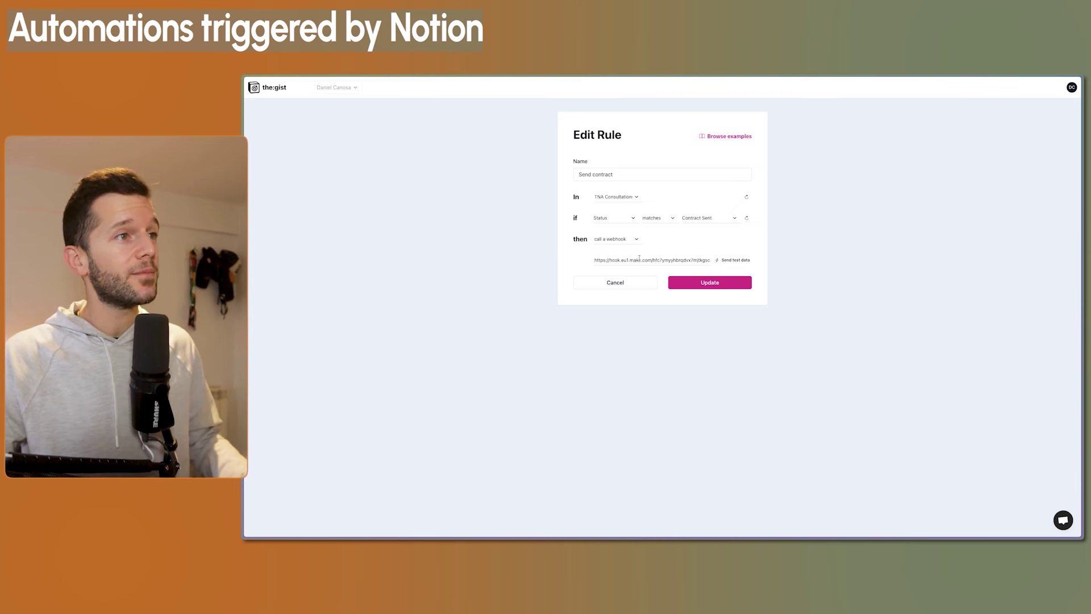
key(super+Tab)
Check the Make webhook trigger's Contract address against the webhook URL in the:gist rule
click(513, 291)
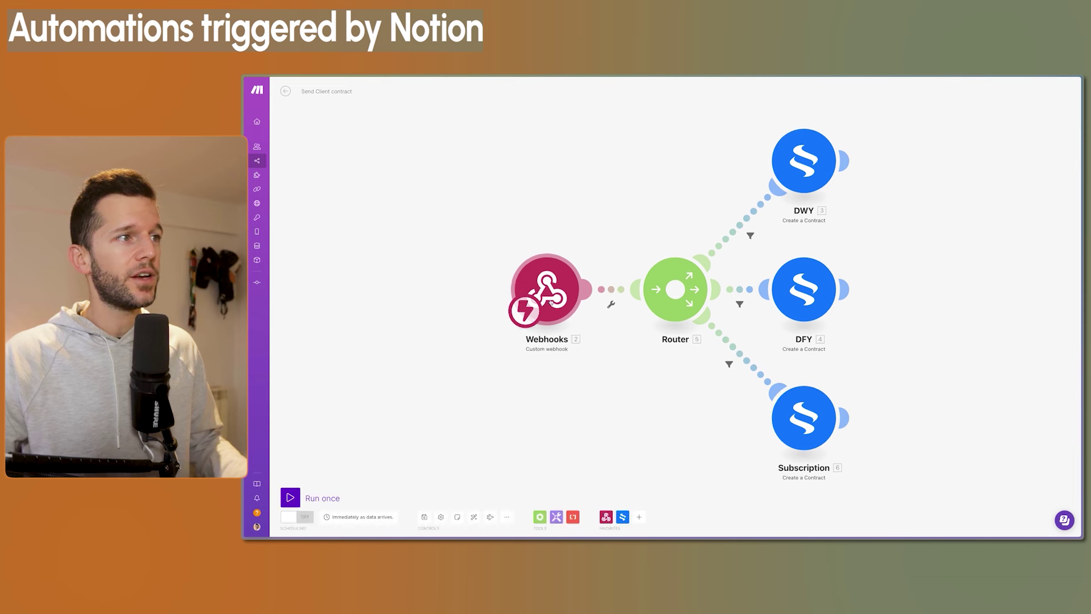
click(554, 297)
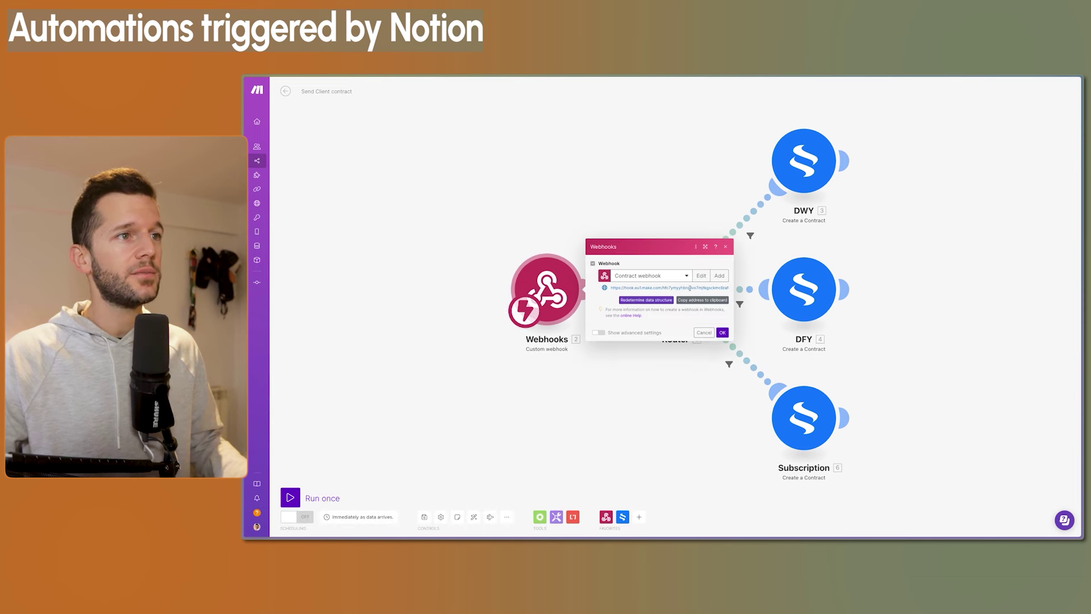
key(super+Tab)
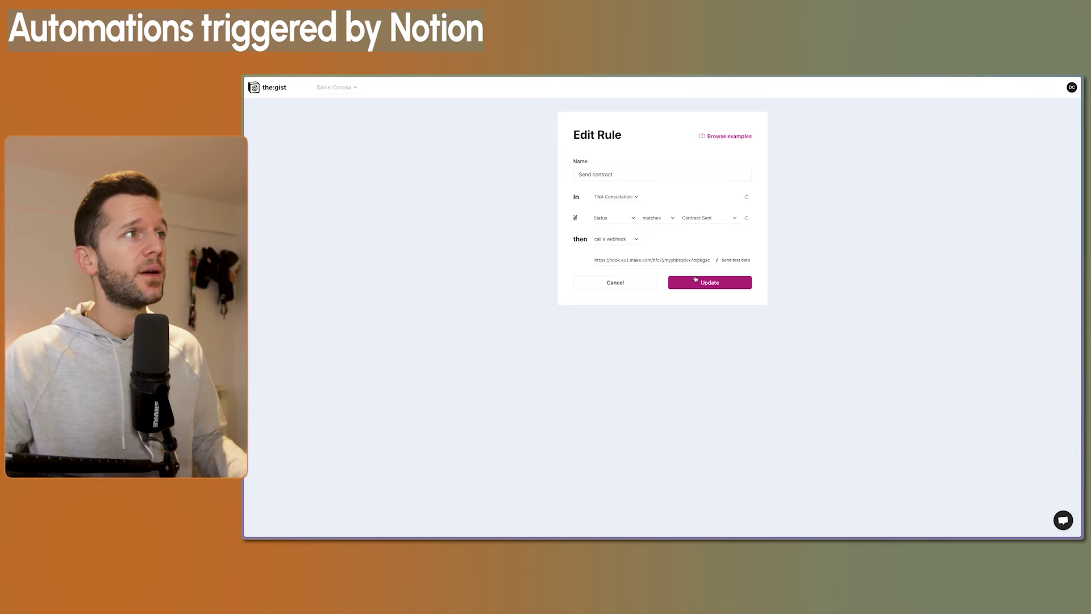
key(super+Tab)
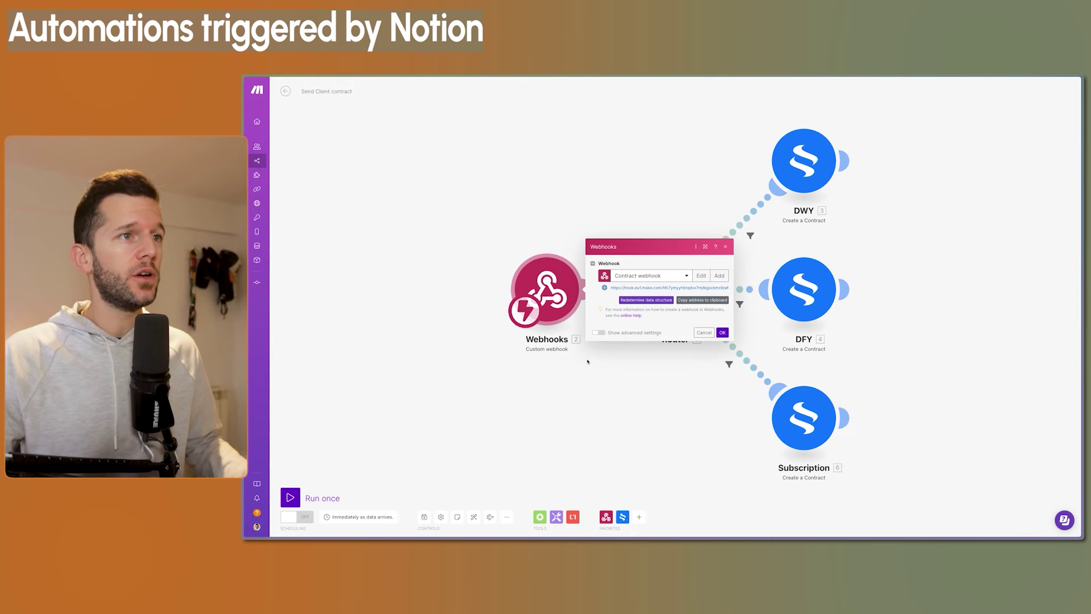
click(625, 346)
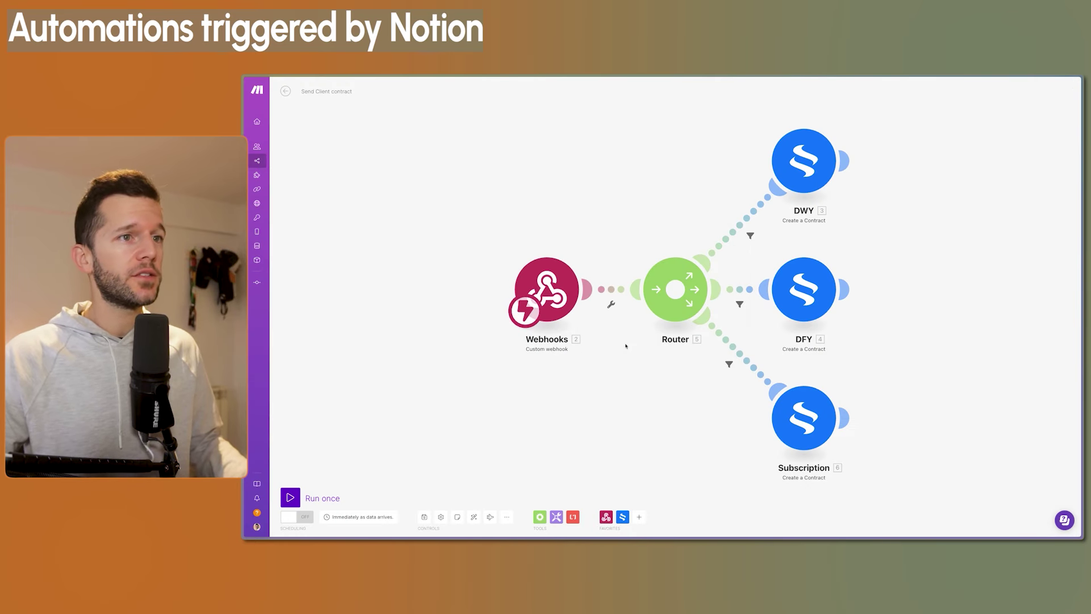
Open the DFY module's settings with the DFY Notion Service template and placeholder fields
click(794, 297)
click(762, 329)
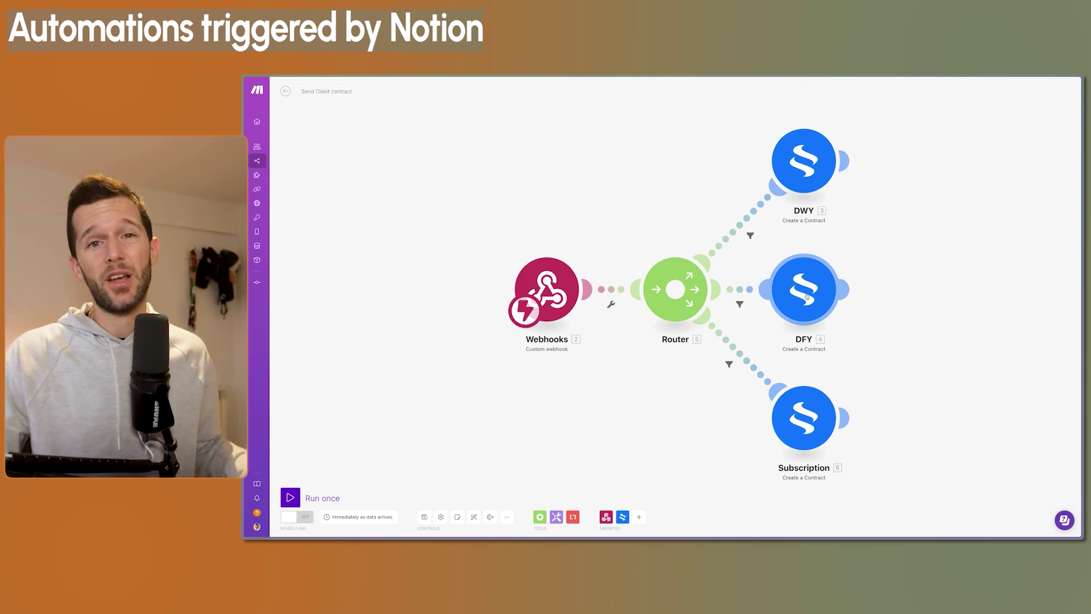
click(807, 297)
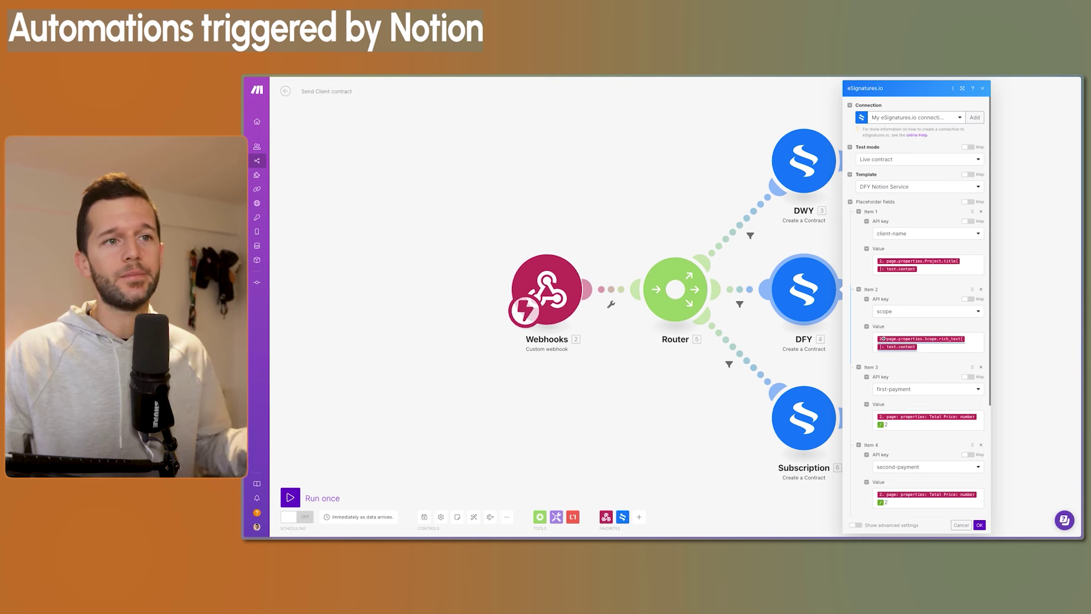
Review the DFY client-name, scope and payment placeholders, then close the settings and bring Notion forward
scroll(882, 340, down, 5)
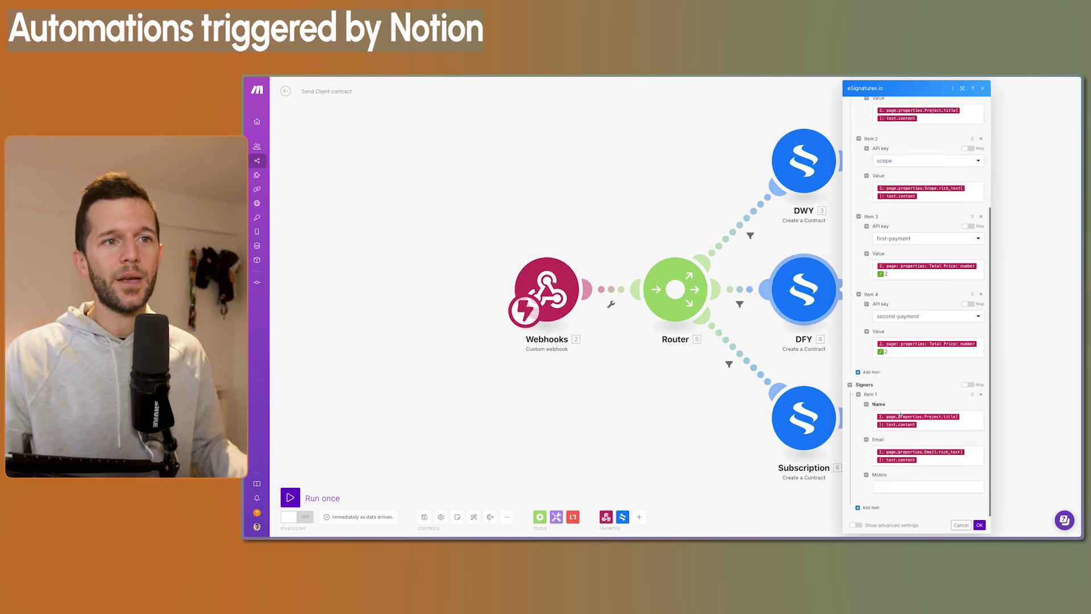
scroll(921, 341, up, 5)
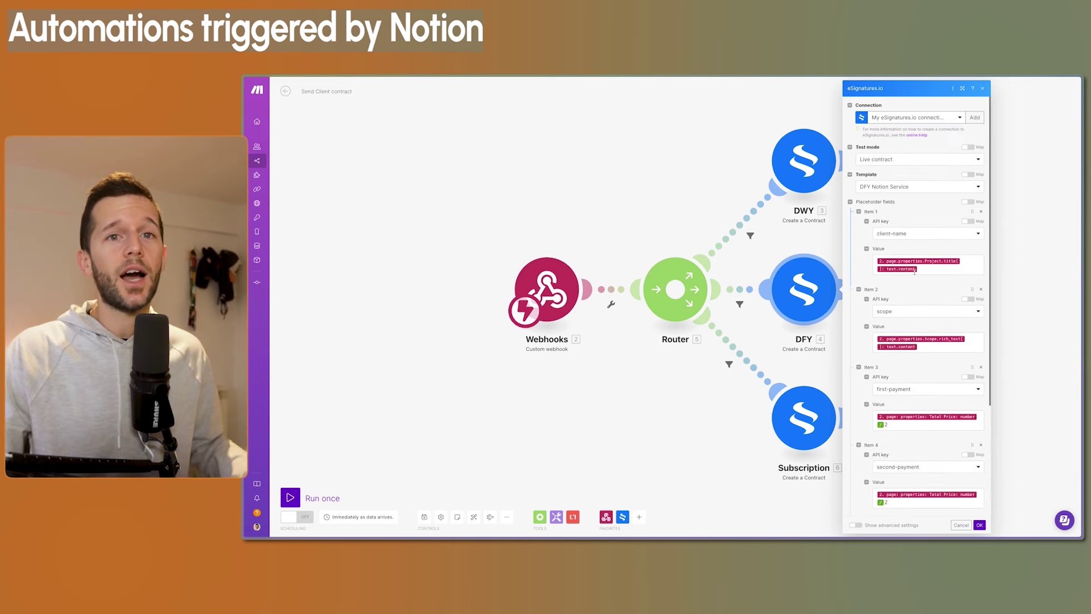
mouse_move(682, 536)
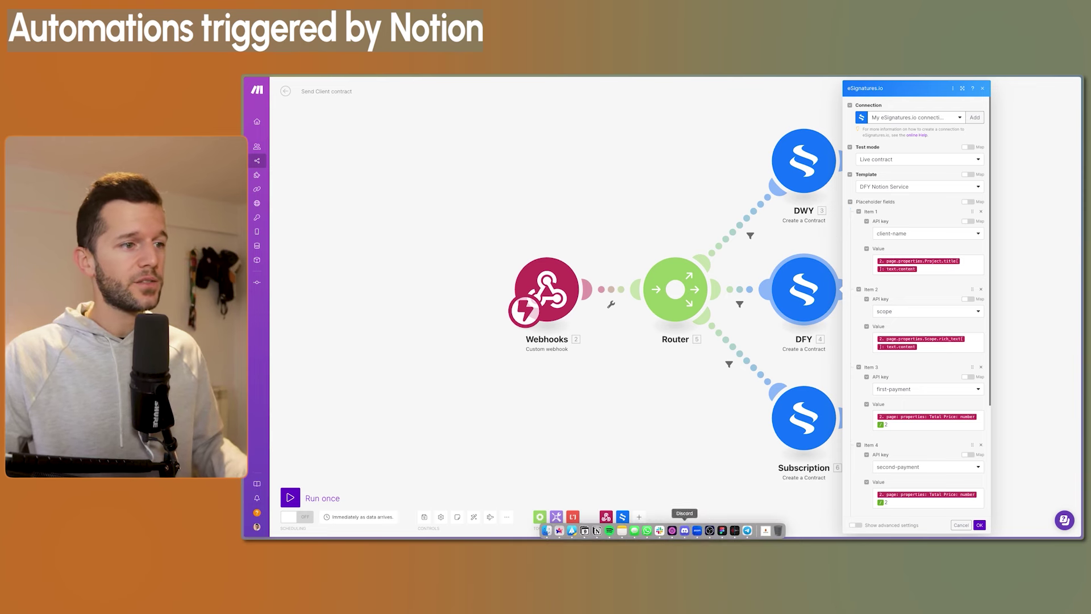
click(596, 531)
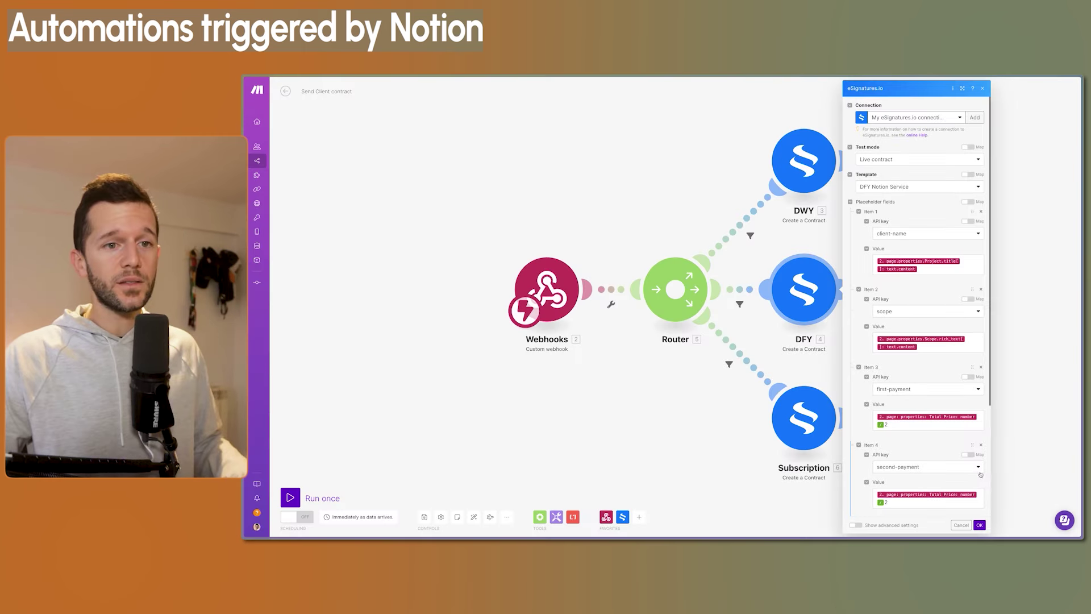
click(980, 524)
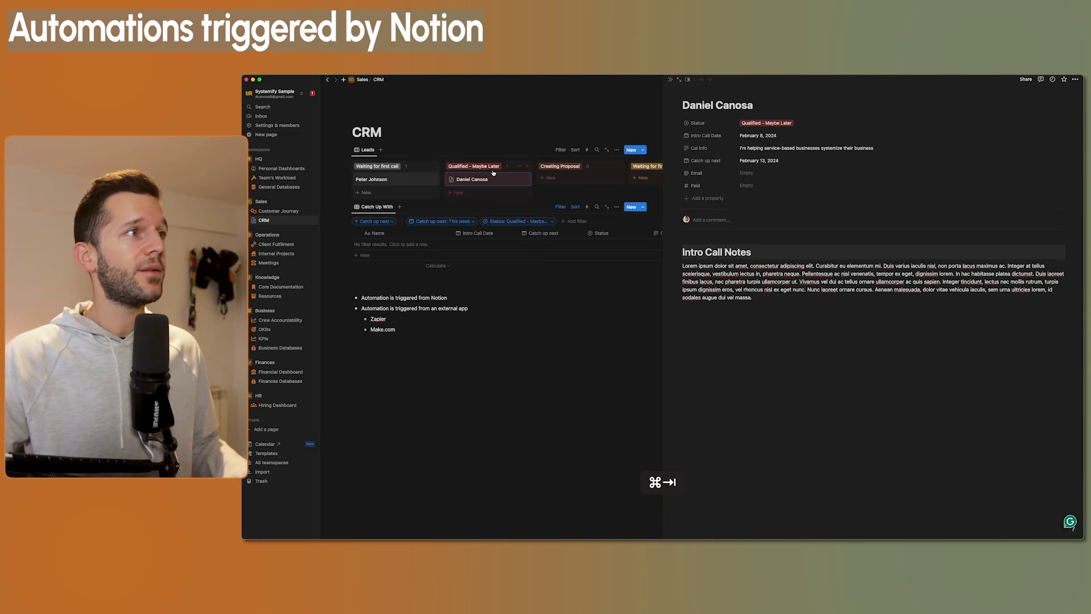
Move the lead's card into the Creating Proposal column, then return to the Make scenario
drag(487, 180, 564, 178)
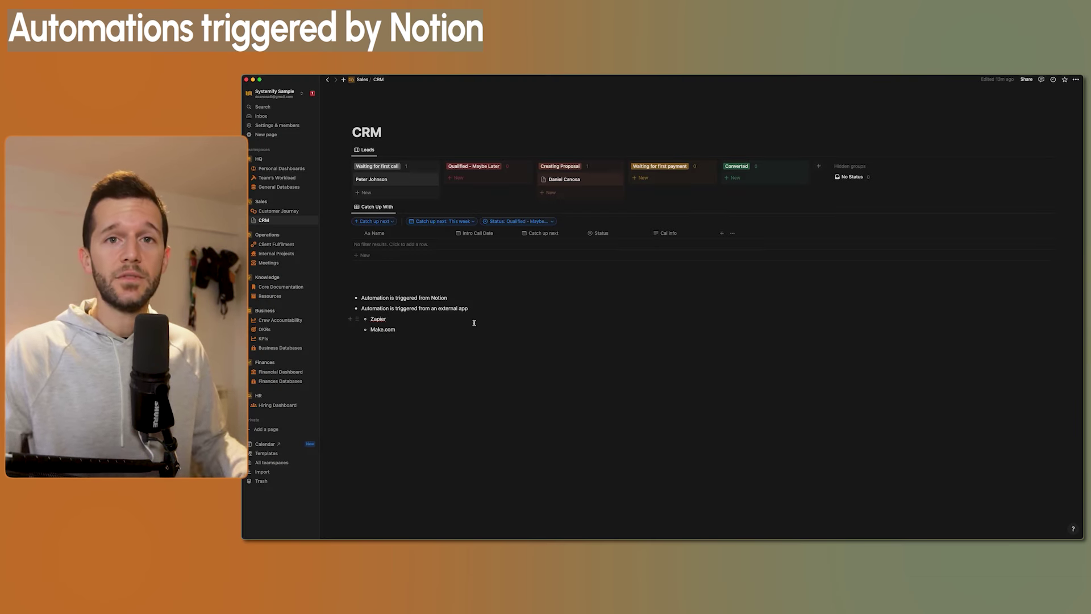
drag(596, 181, 592, 178)
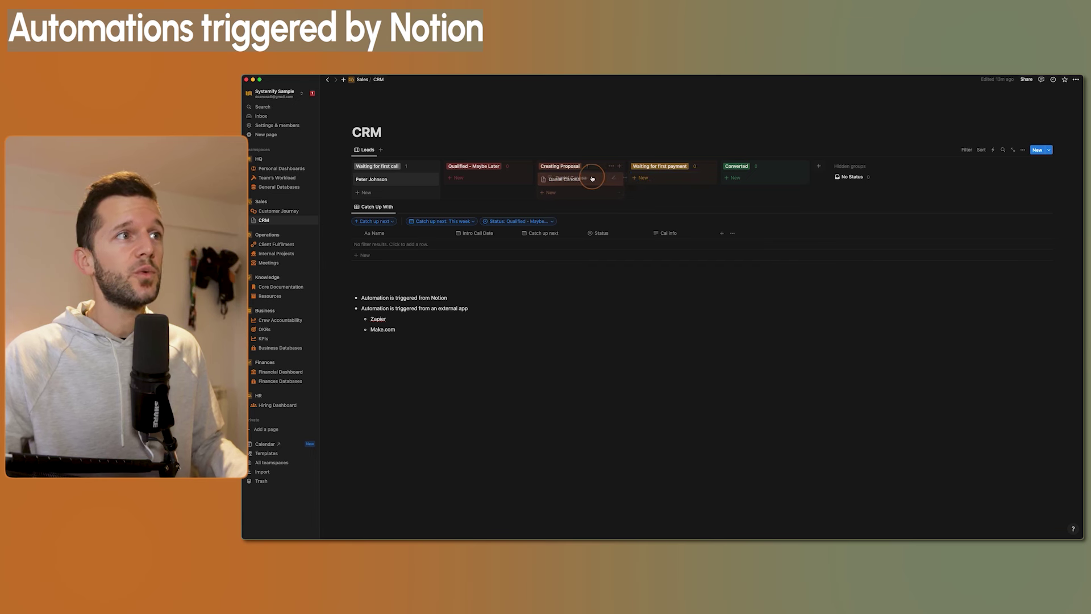
click(398, 330)
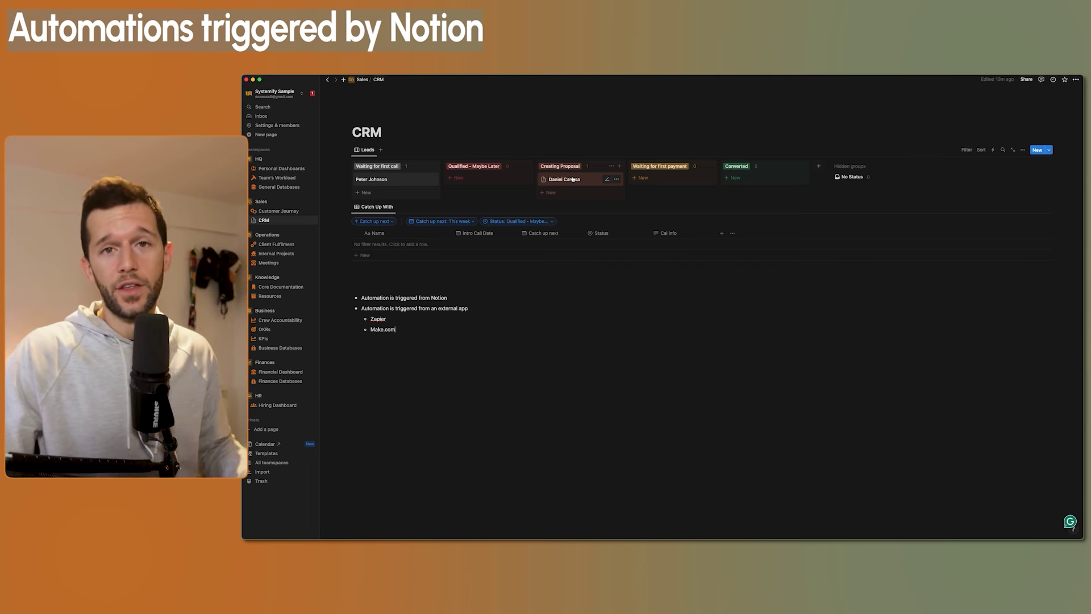
drag(575, 178, 599, 181)
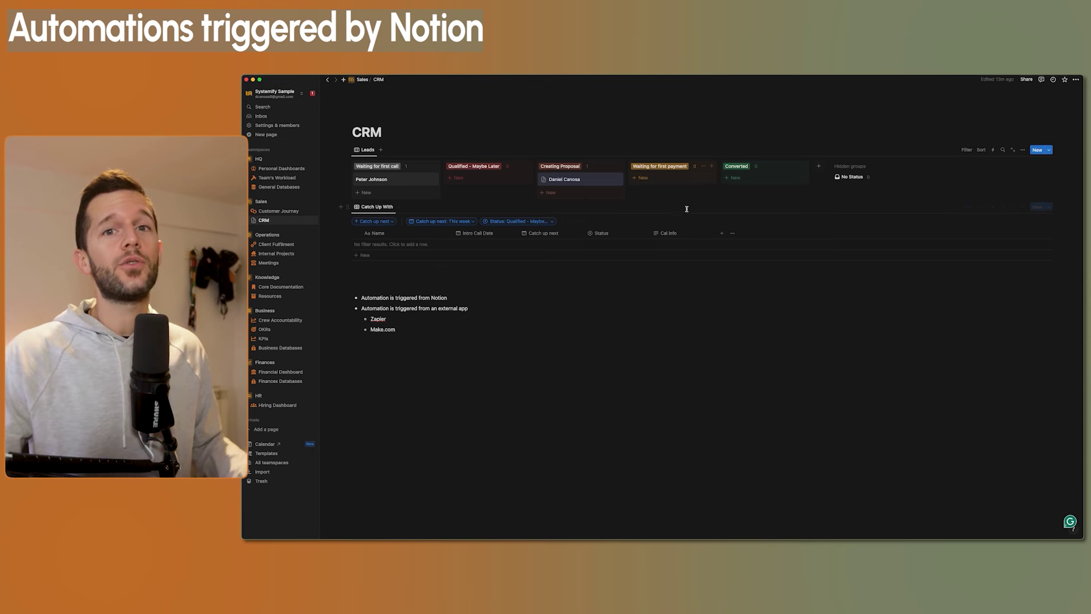
key(super+Tab)
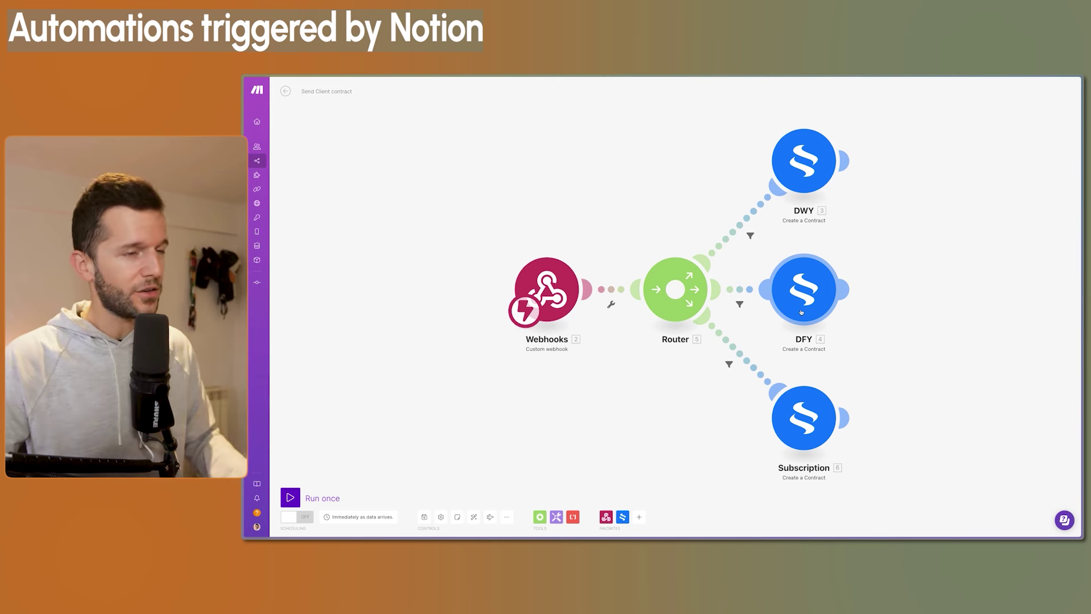
Move the lead's card through Waiting for first payment into the Converted column
key(super+Tab)
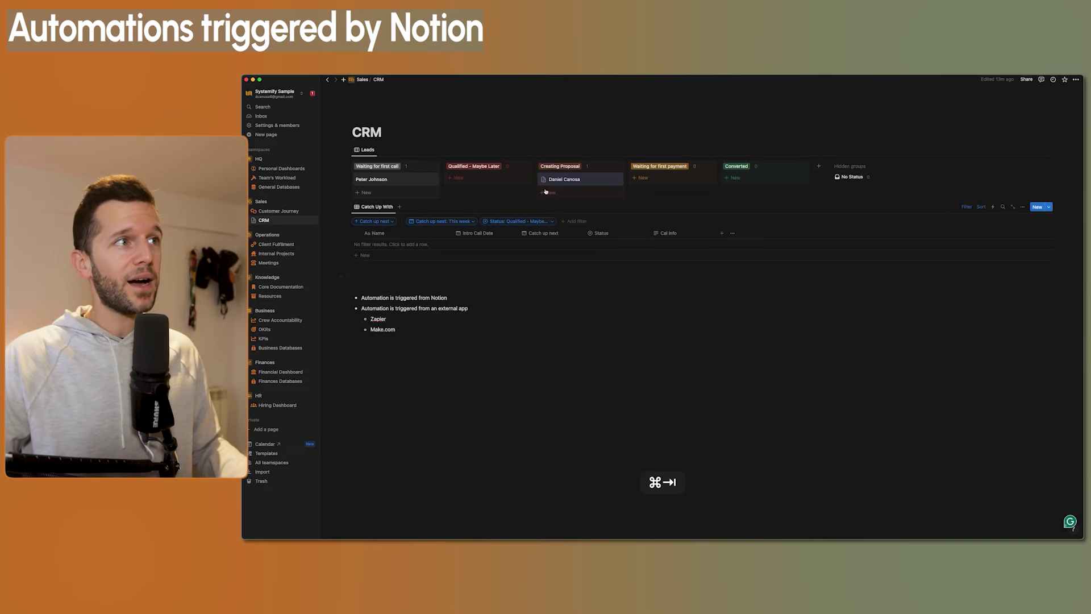
drag(564, 180, 739, 181)
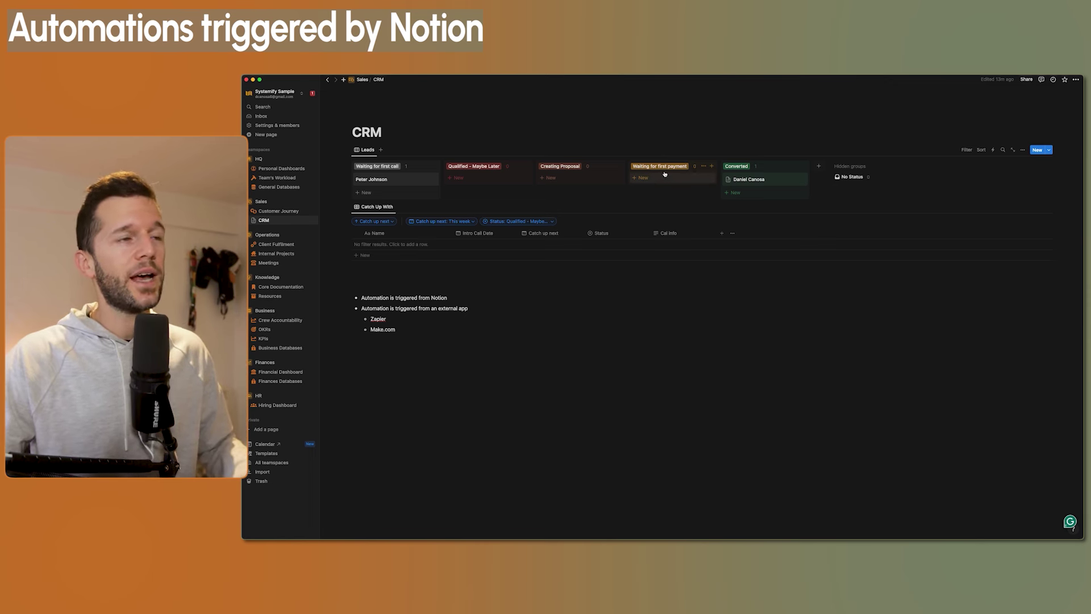
drag(728, 179, 739, 179)
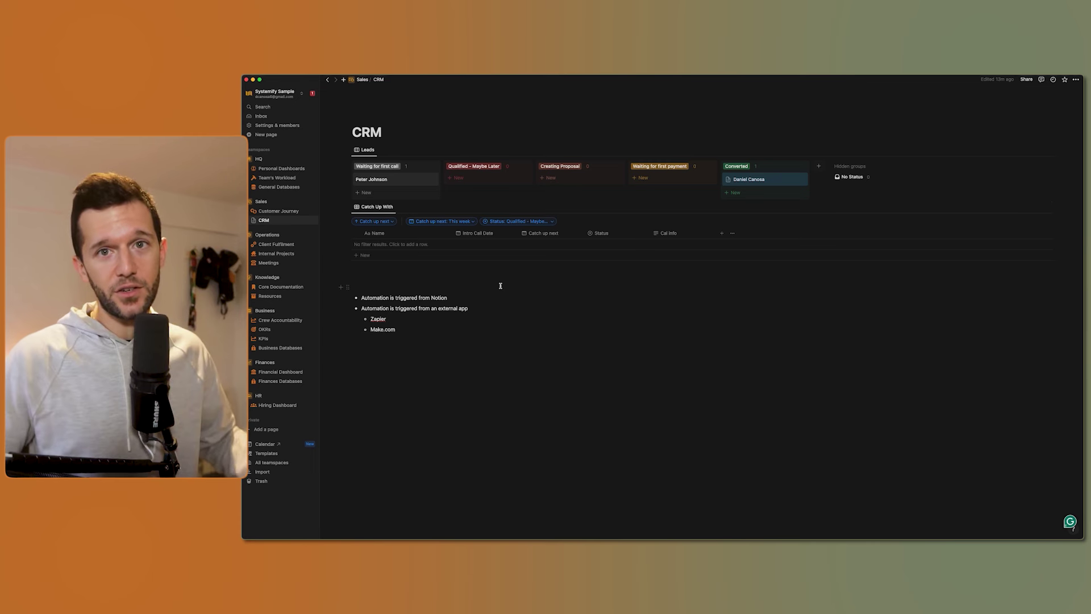
Go through Customer Journey to Client Fulfilment and preview the Website Revamp project card
click(279, 212)
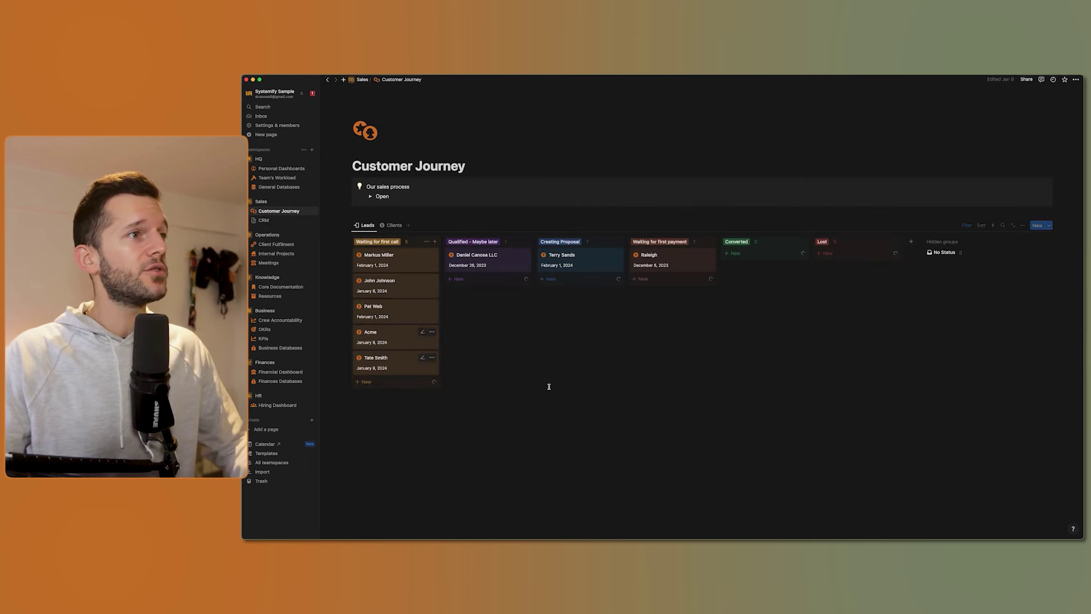
click(276, 245)
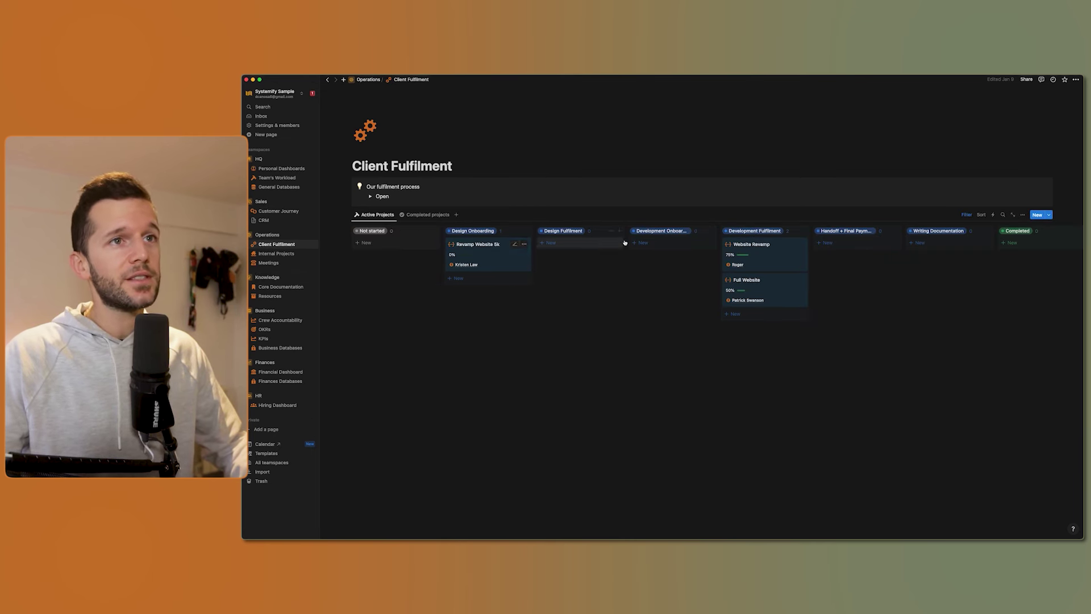
click(752, 245)
scroll(804, 365, down, 2)
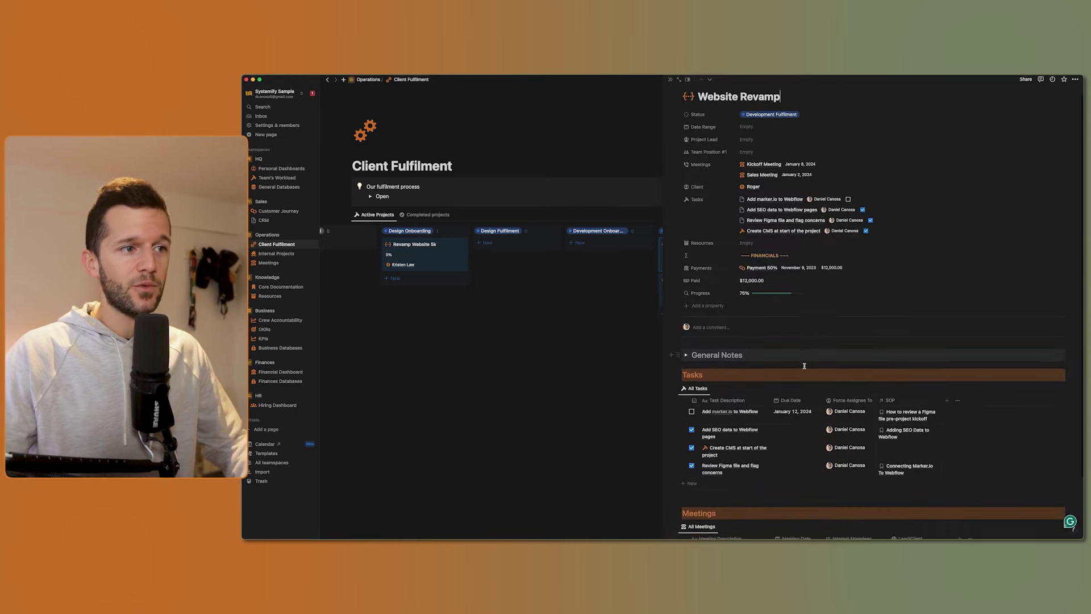
scroll(804, 365, down, 3)
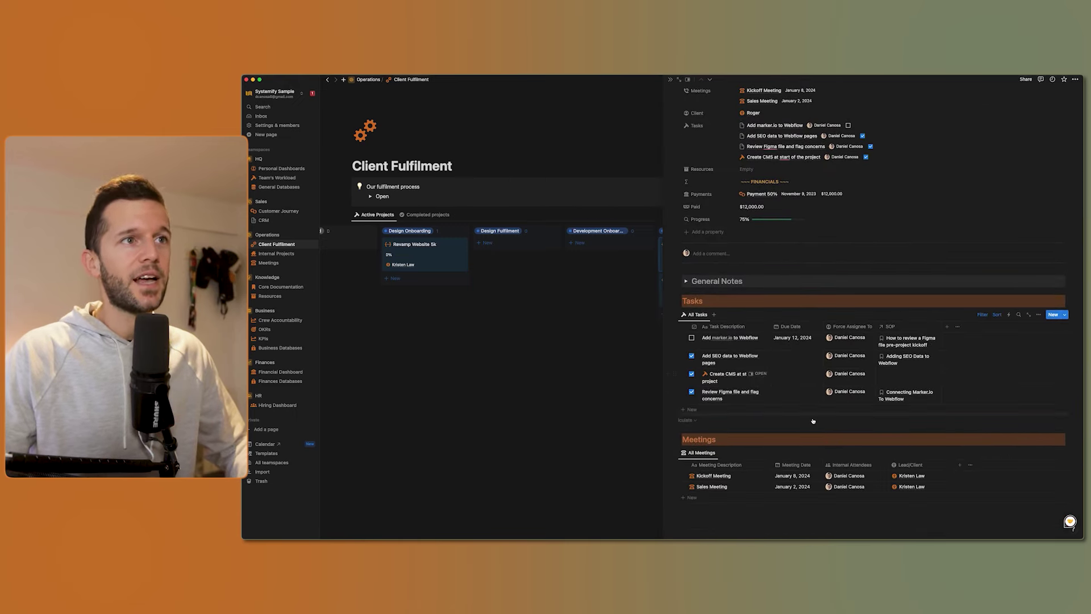
scroll(813, 422, up, 5)
click(671, 79)
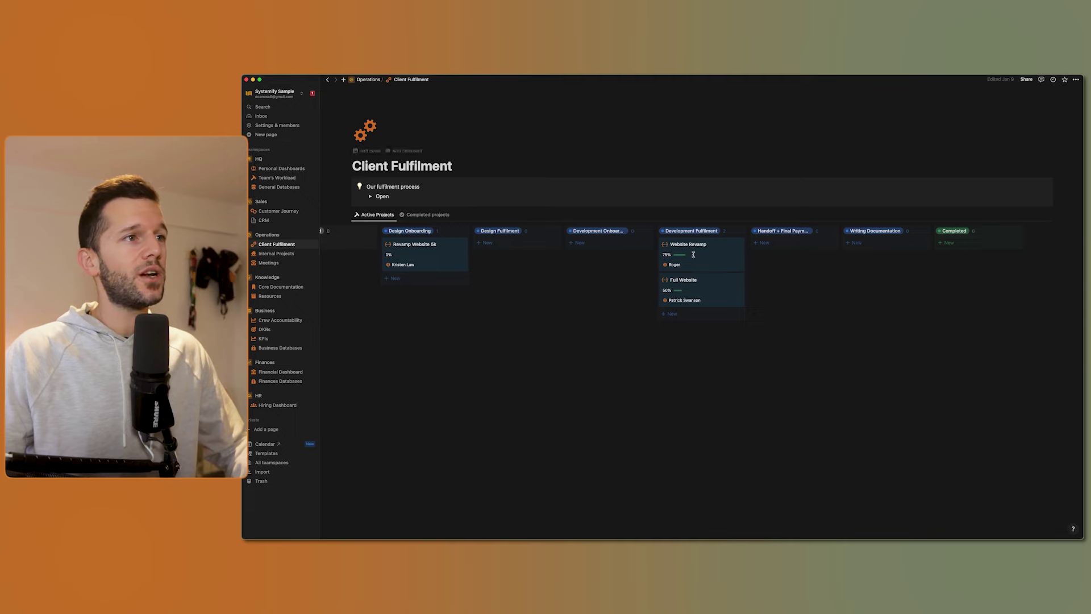